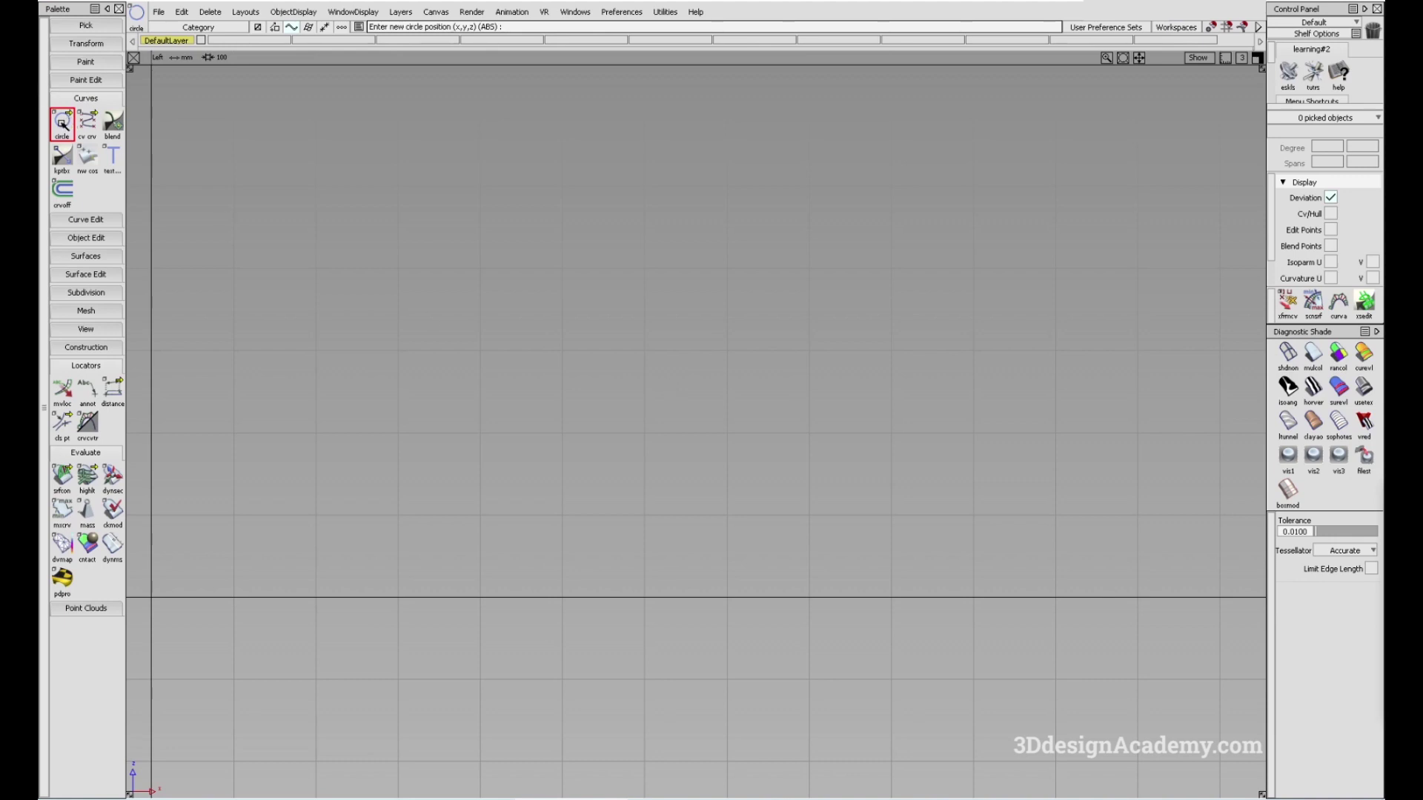
Place a periodic degree 5 circle with 12 spans above the horizontal axis in the left view and deselect it.
click(673, 392)
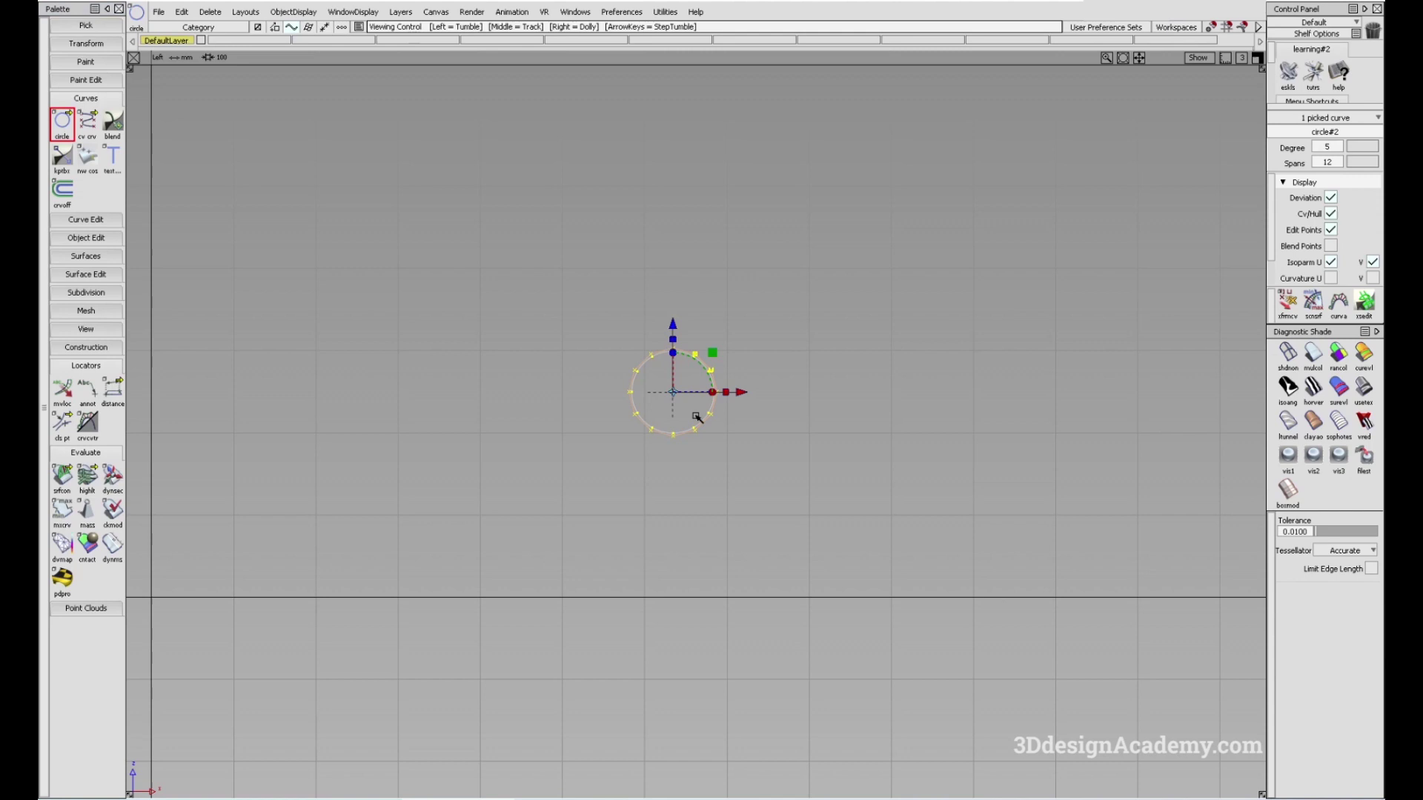
scroll(713, 517, up, 2)
alt+shift+middle_drag(688, 437, 715, 476)
ctrl+shift+drag(736, 541, 714, 383)
Examine the periodic circle's control vertices and hull up close, leaving nothing picked.
alt+shift+click(724, 375)
alt+shift+right_drag(724, 375, 883, 375)
alt+shift+middle_drag(785, 467, 807, 368)
alt+shift+right_drag(827, 407, 768, 442)
alt+shift+middle_drag(768, 441, 696, 468)
ctrl+shift+drag(637, 372, 764, 467)
click(701, 399)
ctrl+shift+right_drag(842, 337, 674, 529)
ctrl+shift+right_drag(700, 427, 744, 411)
ctrl+shift+drag(716, 540, 689, 382)
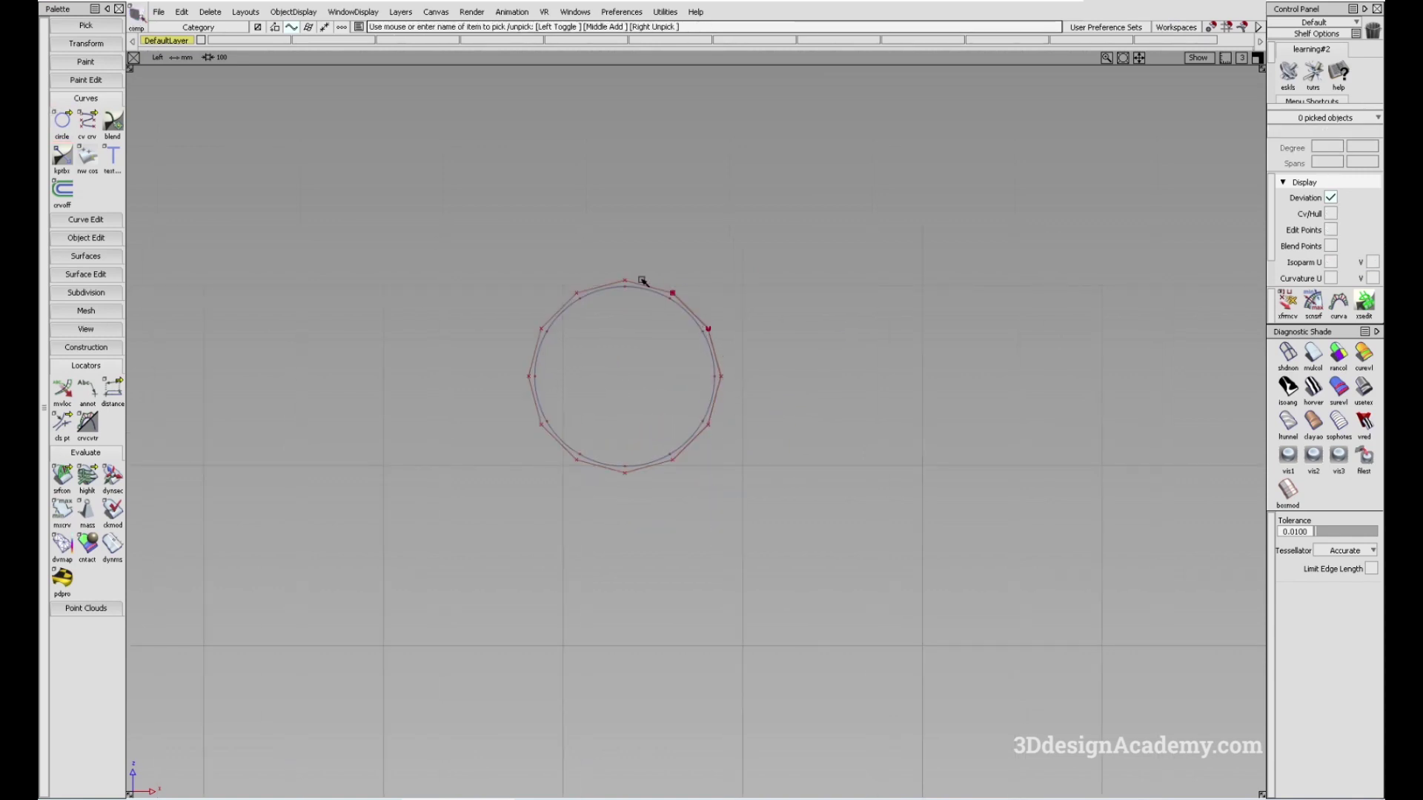
alt+shift+middle_drag(663, 425, 689, 455)
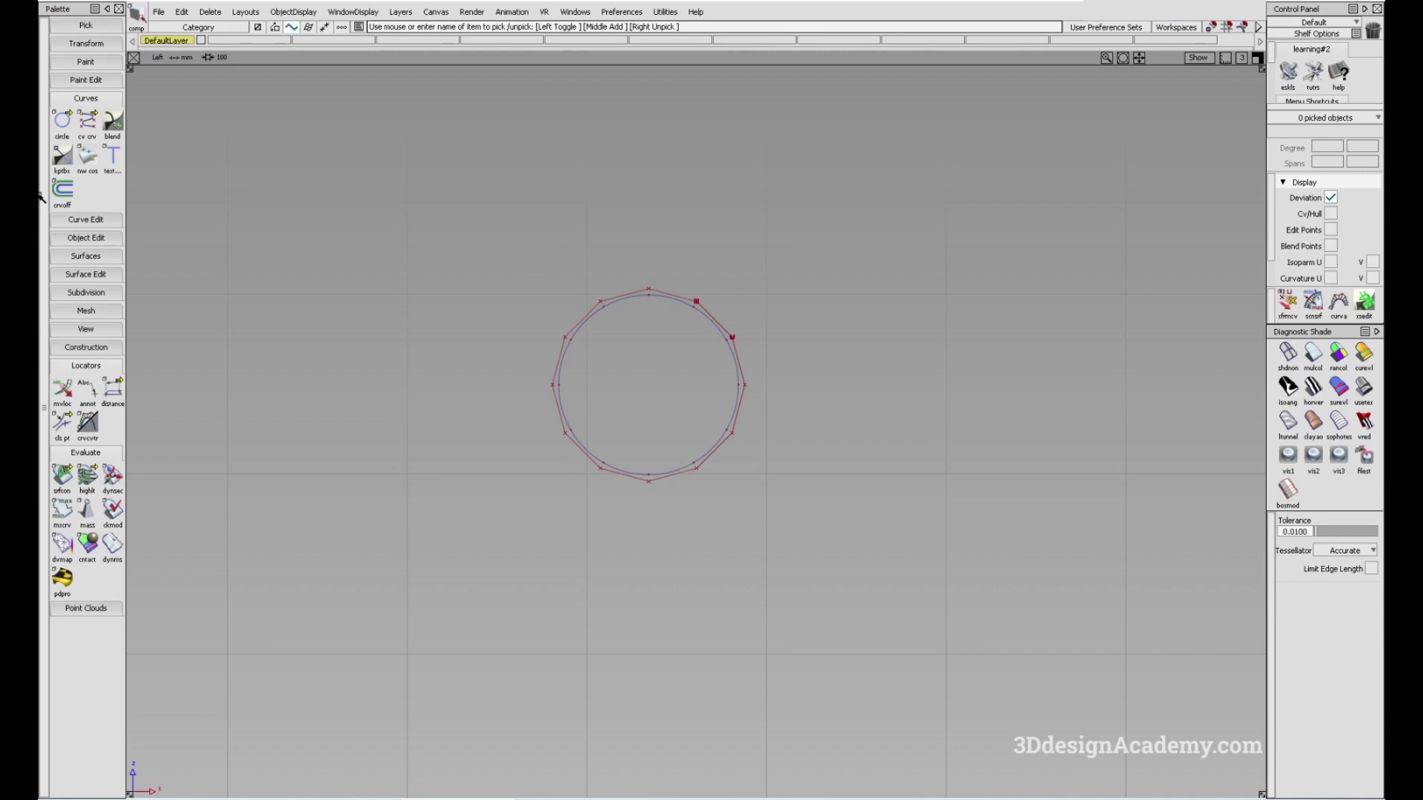
Review the Circle options for periodic type, degree and spans, and compare them with the circle's control points.
double_click(62, 120)
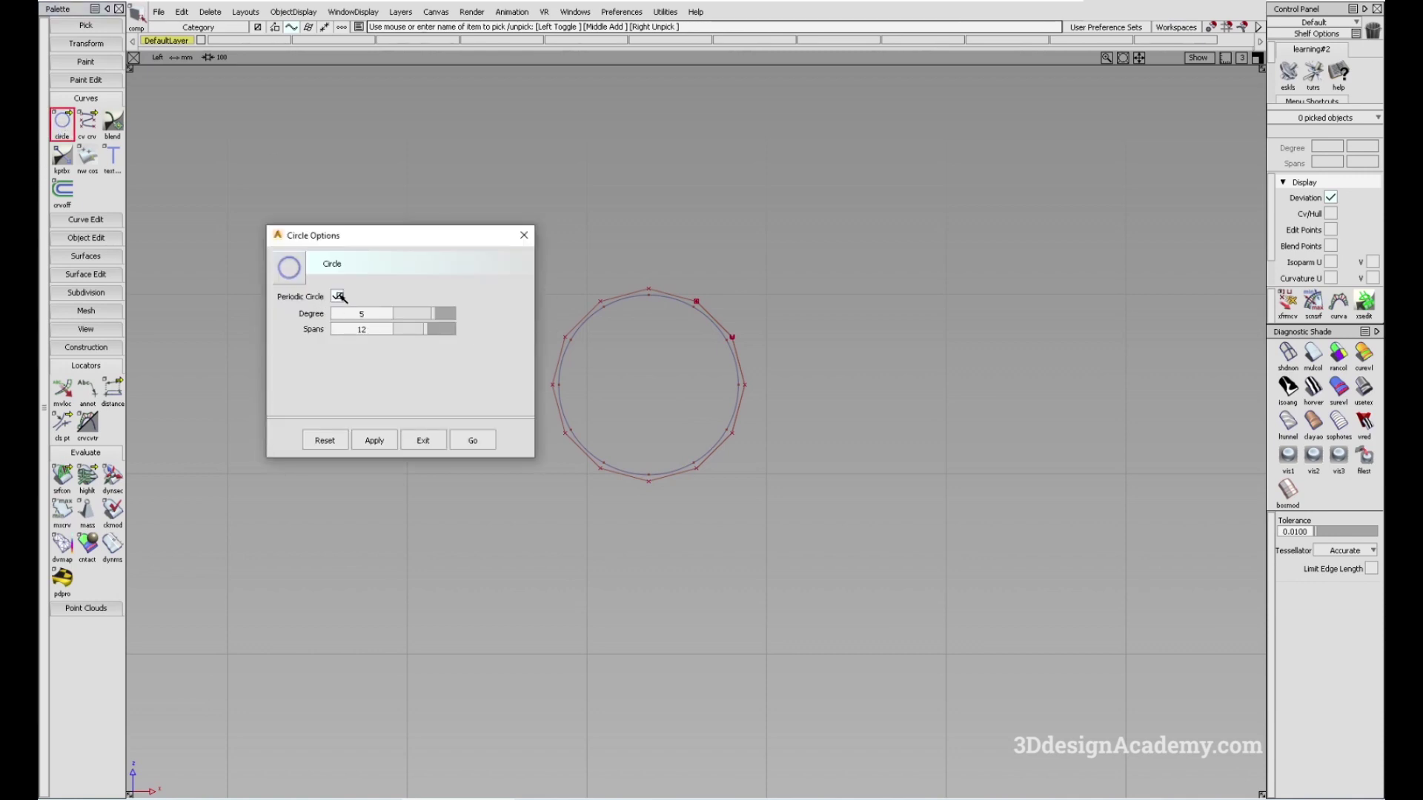
click(524, 236)
alt+shift+middle_drag(696, 366, 661, 354)
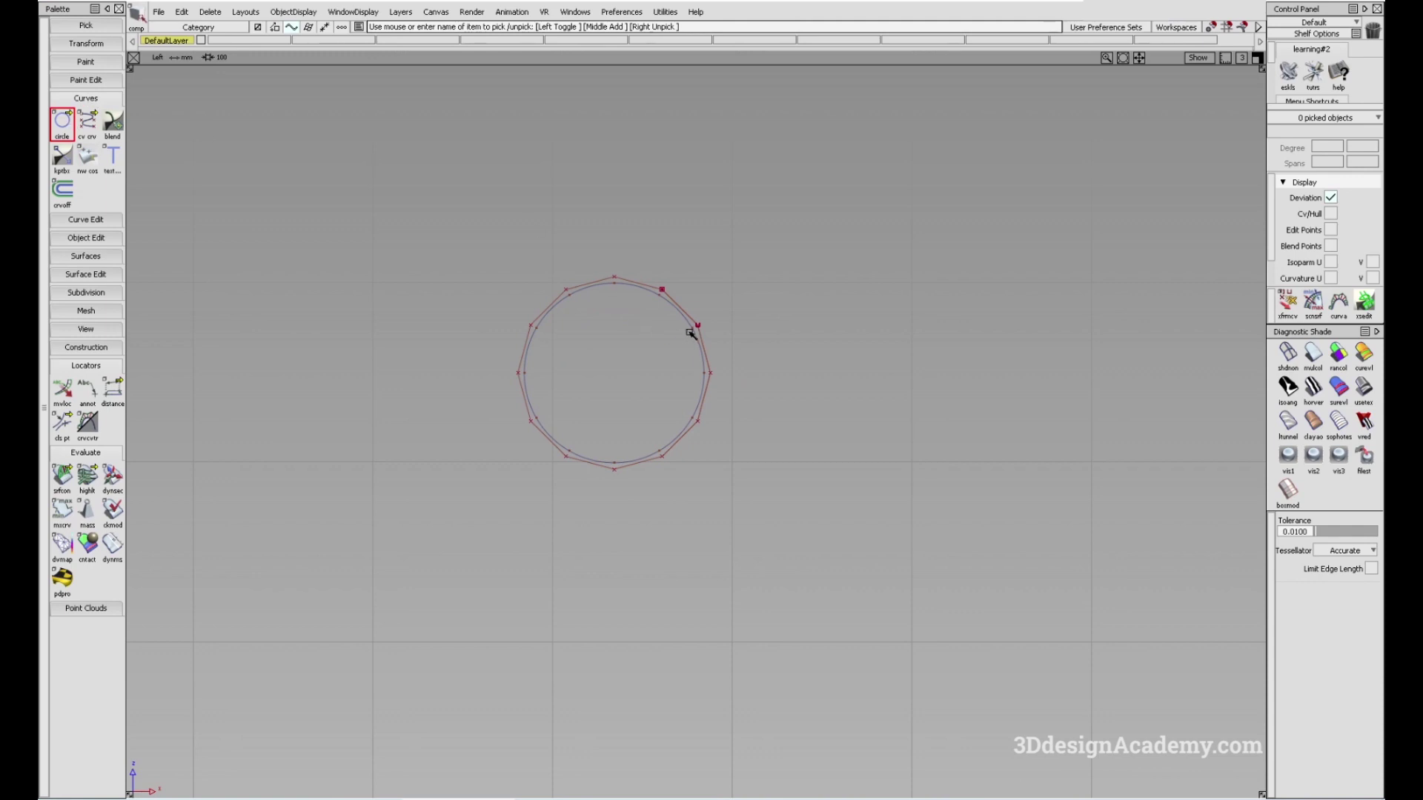
scroll(667, 292, up, 2)
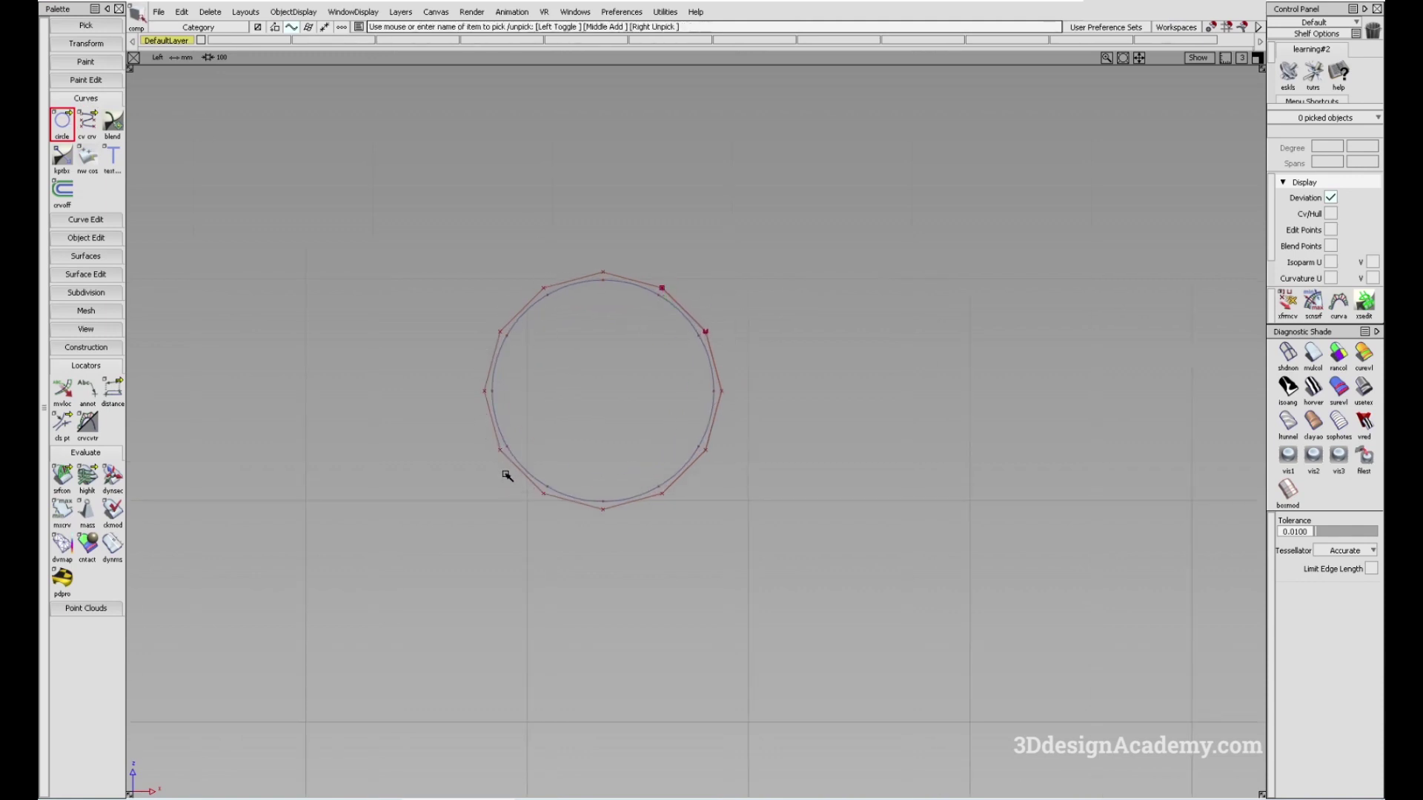
alt+shift+middle_drag(667, 400, 650, 423)
ctrl+shift+drag(653, 482, 656, 402)
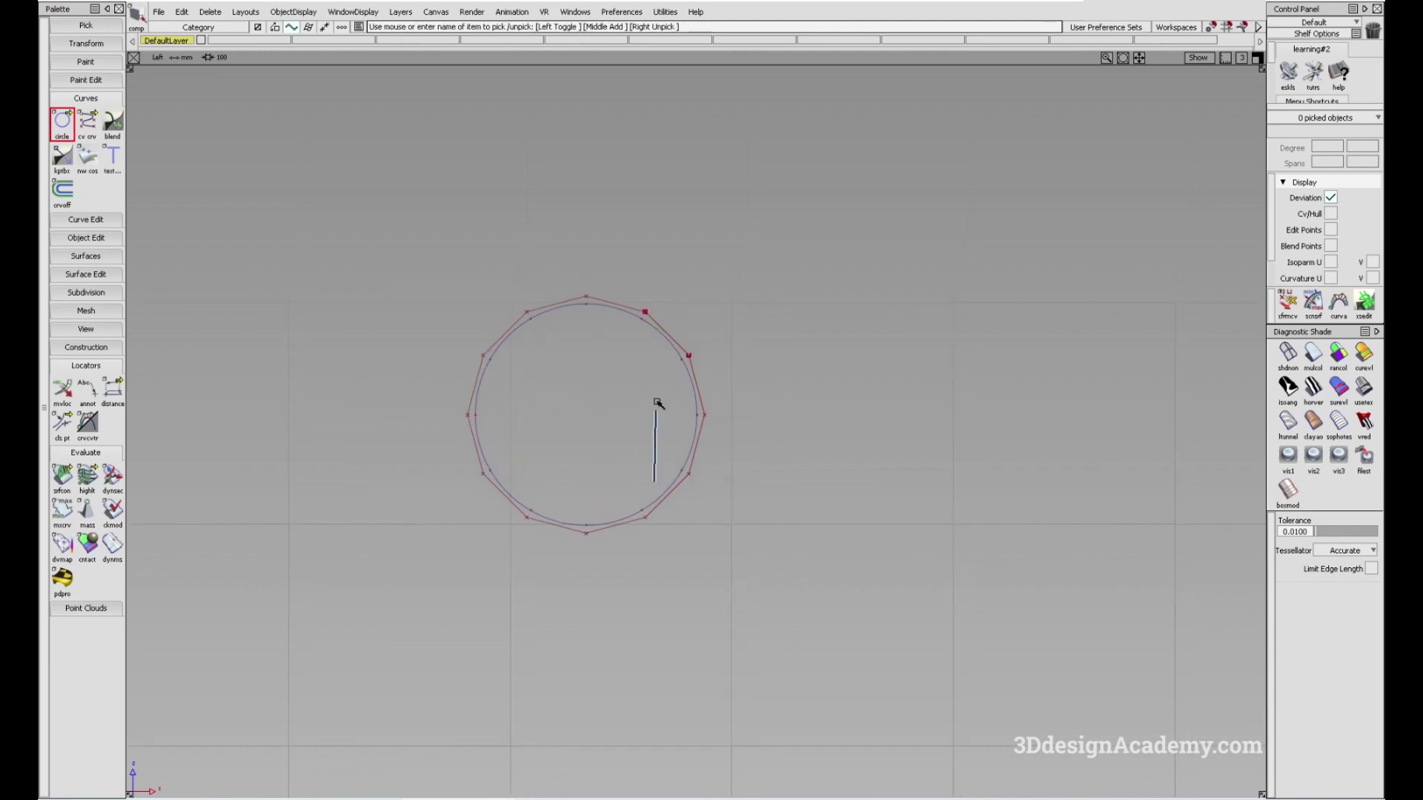
Turn off Periodic Circle and place a 360-degree, one-segment, degree 5, single-span circle beside the first, leaving it deselected.
double_click(63, 122)
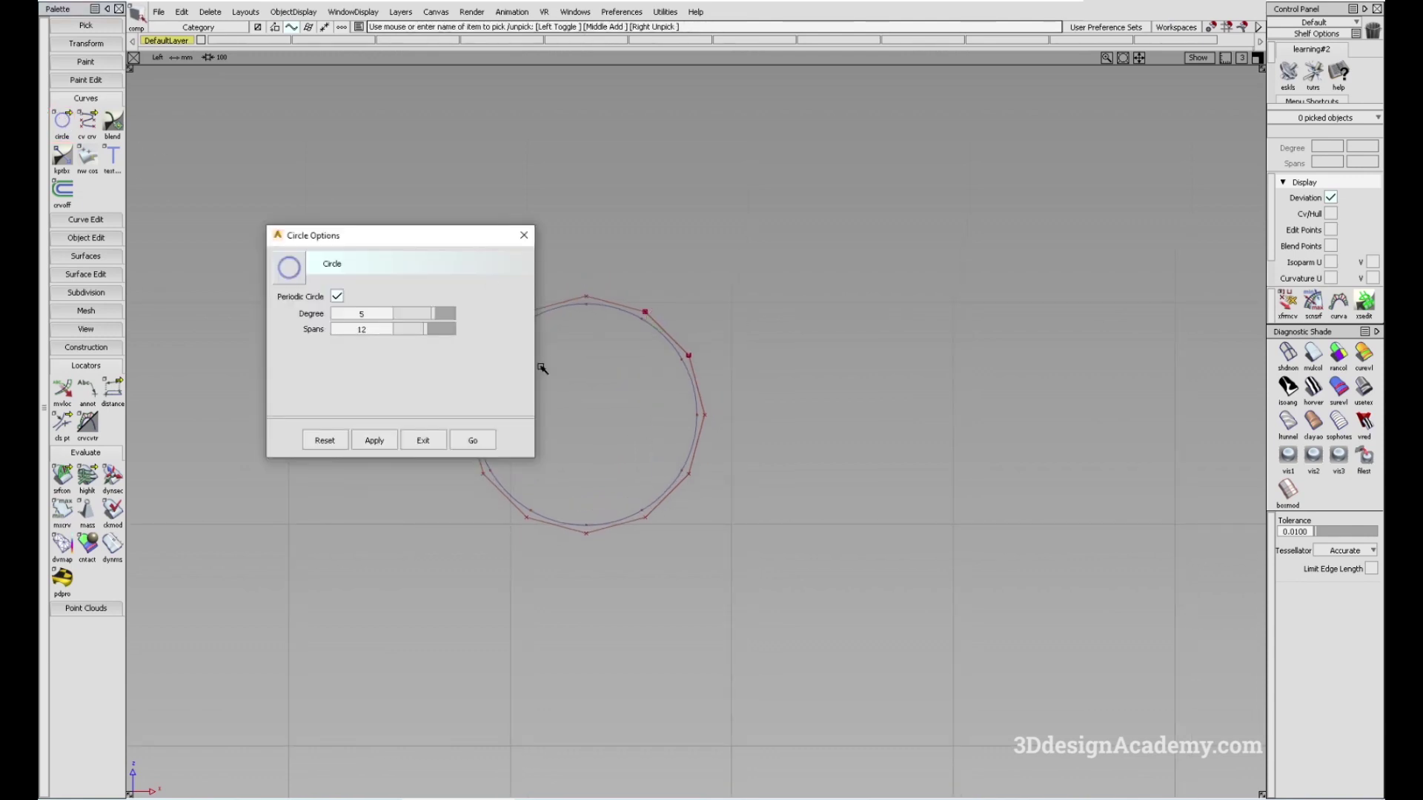
click(338, 296)
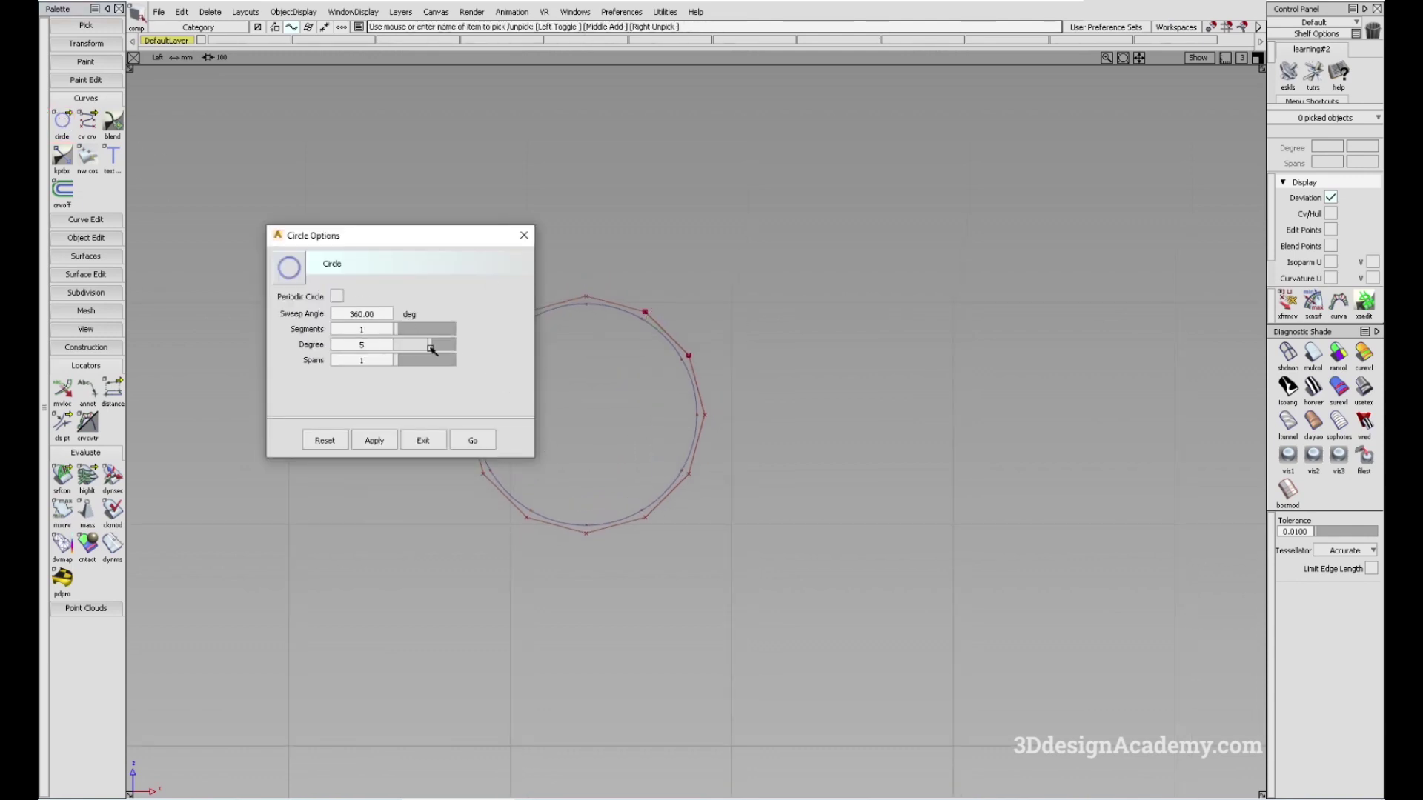
click(476, 441)
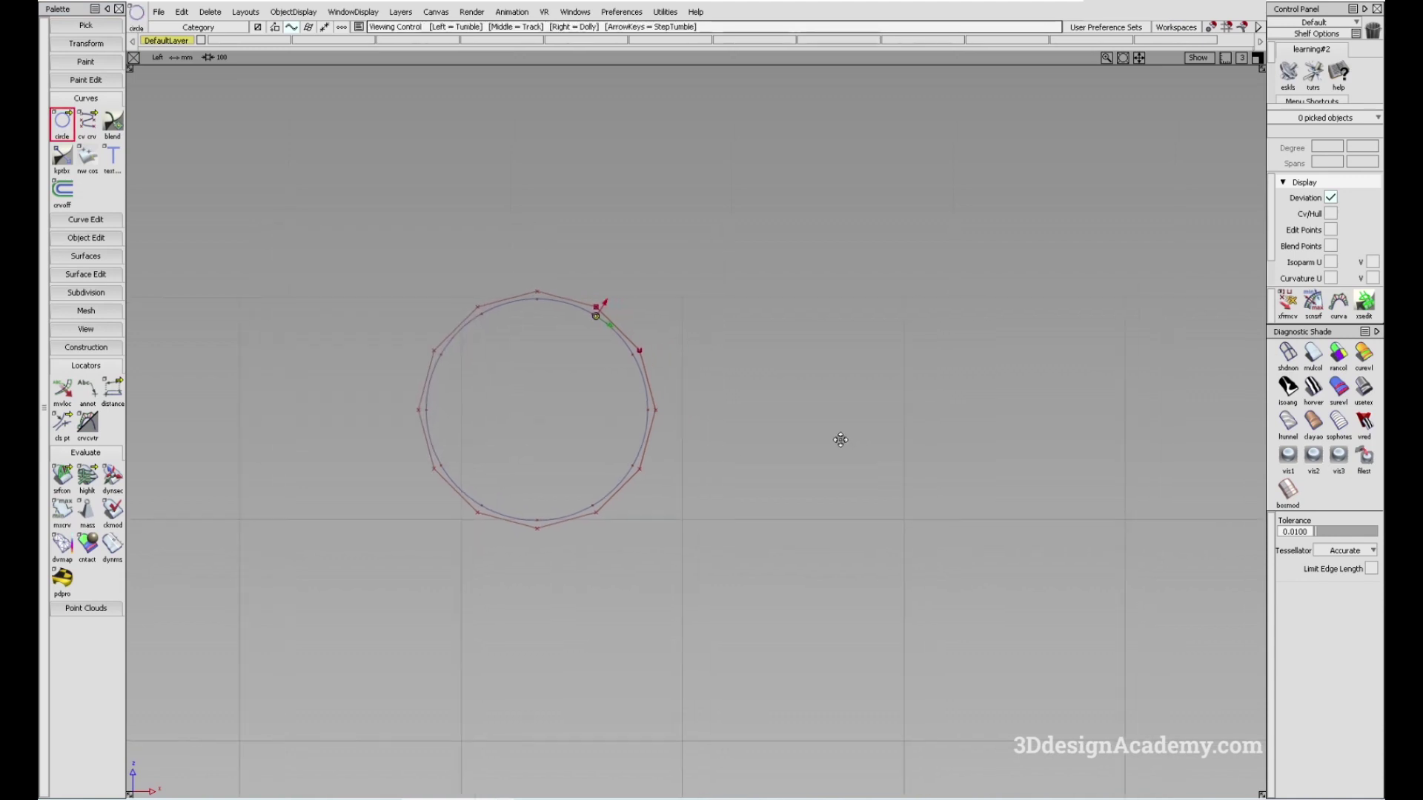
click(749, 391)
alt+shift+middle_drag(763, 407, 746, 404)
ctrl+shift+drag(755, 501, 732, 358)
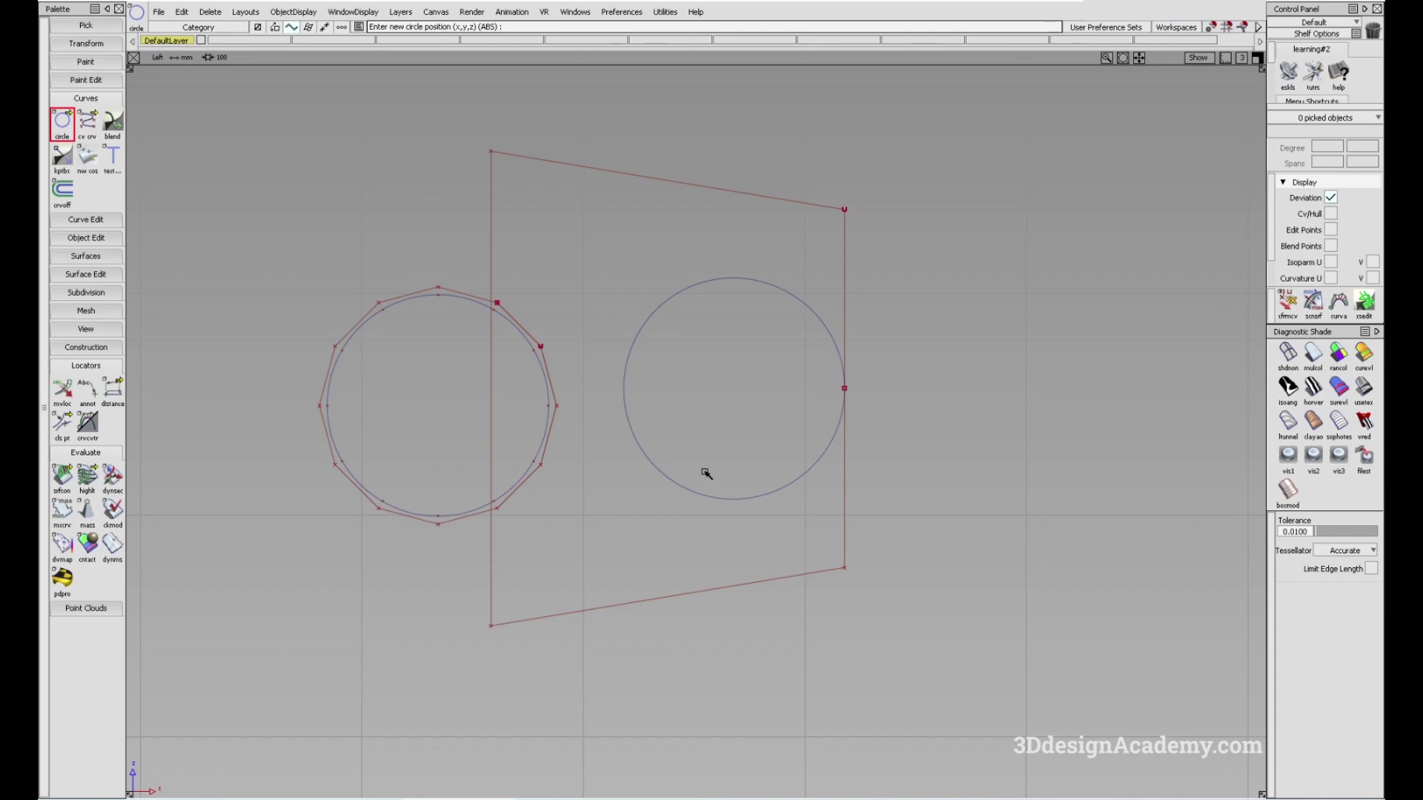
Pick the non-periodic circle to check its degree and span count, and clear the selection.
alt+shift+middle_drag(638, 446, 653, 474)
alt+shift+right_drag(750, 439, 689, 498)
click(698, 354)
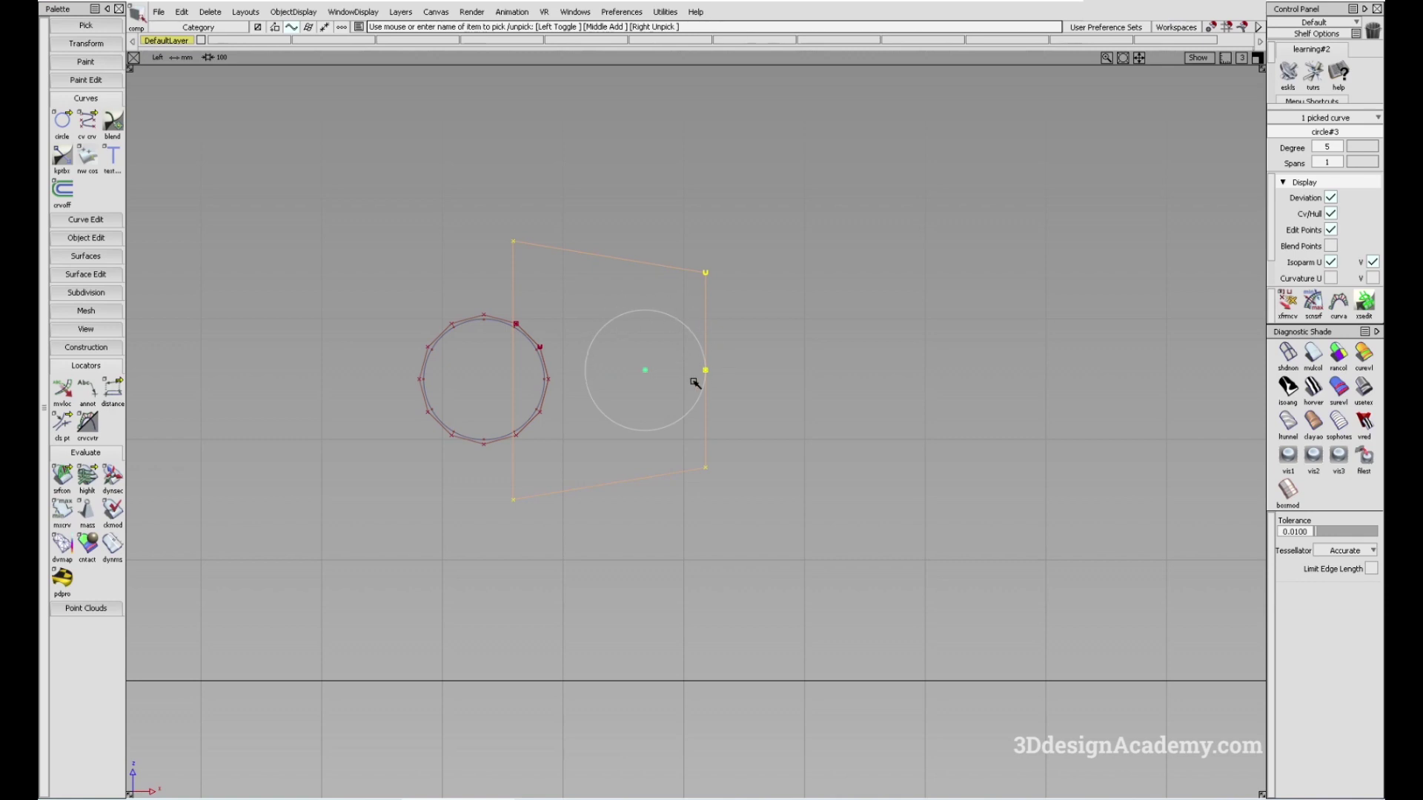
alt+shift+middle_drag(688, 379, 688, 393)
drag(717, 455, 643, 358)
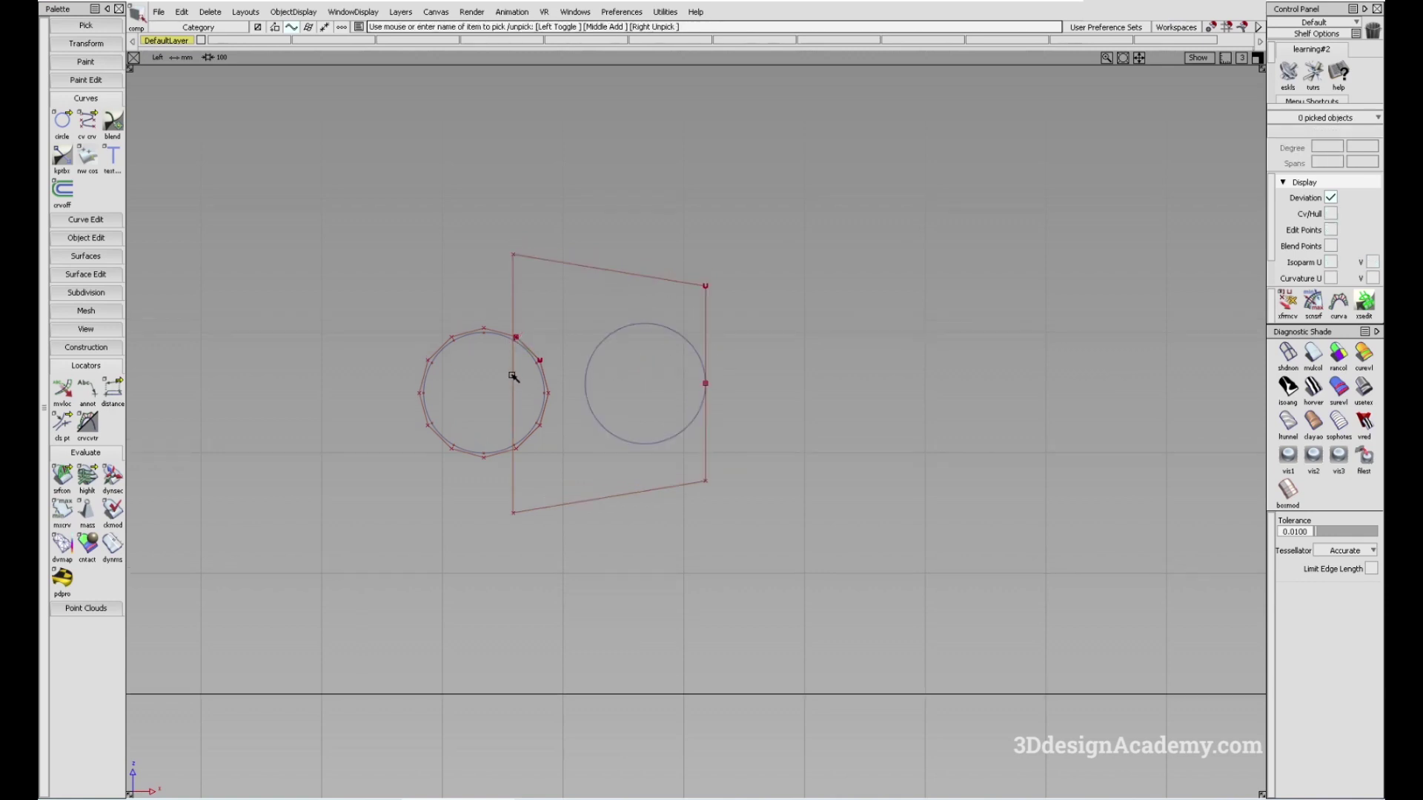
Pick the periodic circle to compare its degree and spans with the other circle, and clear the selection.
click(456, 329)
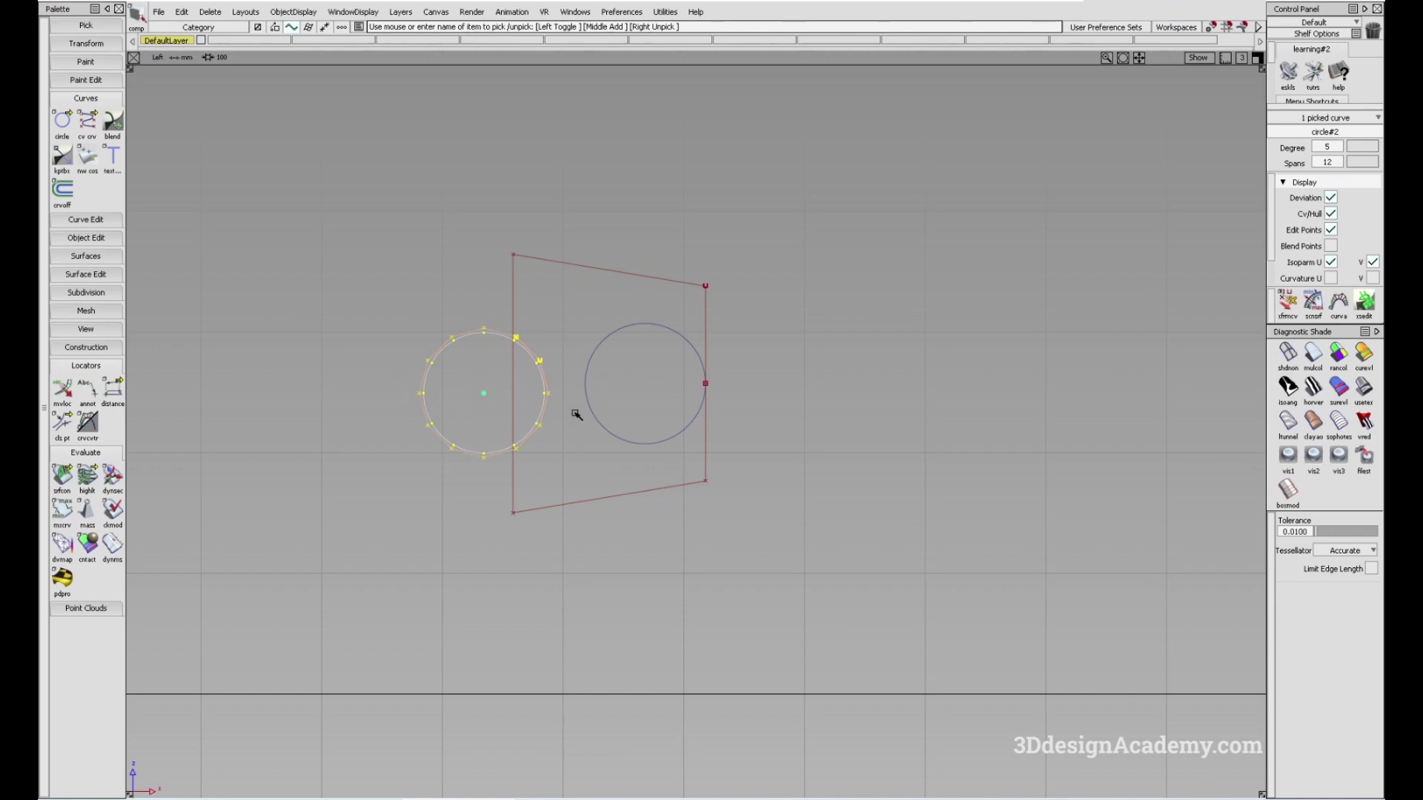
key(shift+alt)
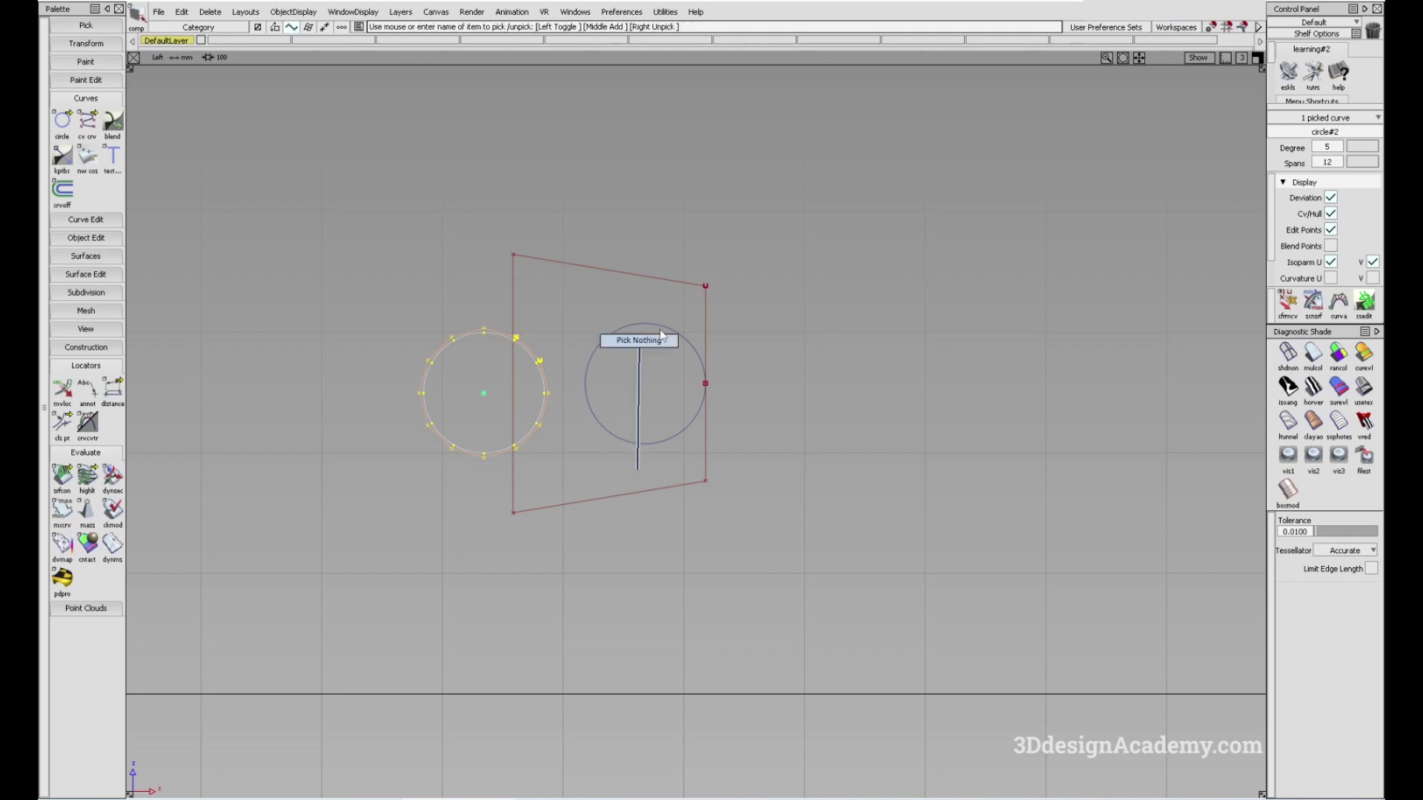
click(666, 341)
ctrl+shift+drag(612, 325, 660, 354)
click(670, 333)
alt+shift+middle_drag(612, 378, 642, 376)
ctrl+shift+drag(723, 460, 726, 358)
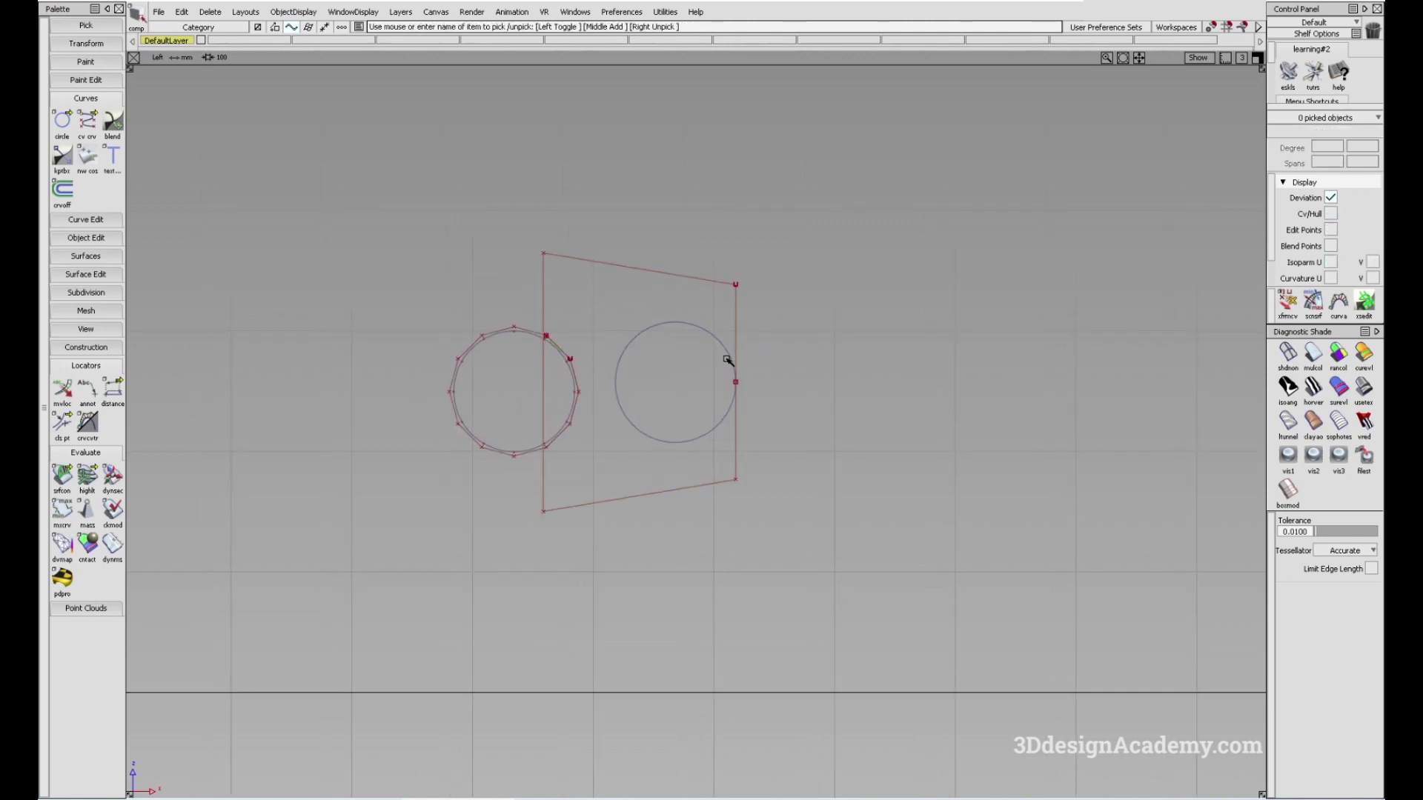
alt+shift+middle_drag(703, 390, 716, 386)
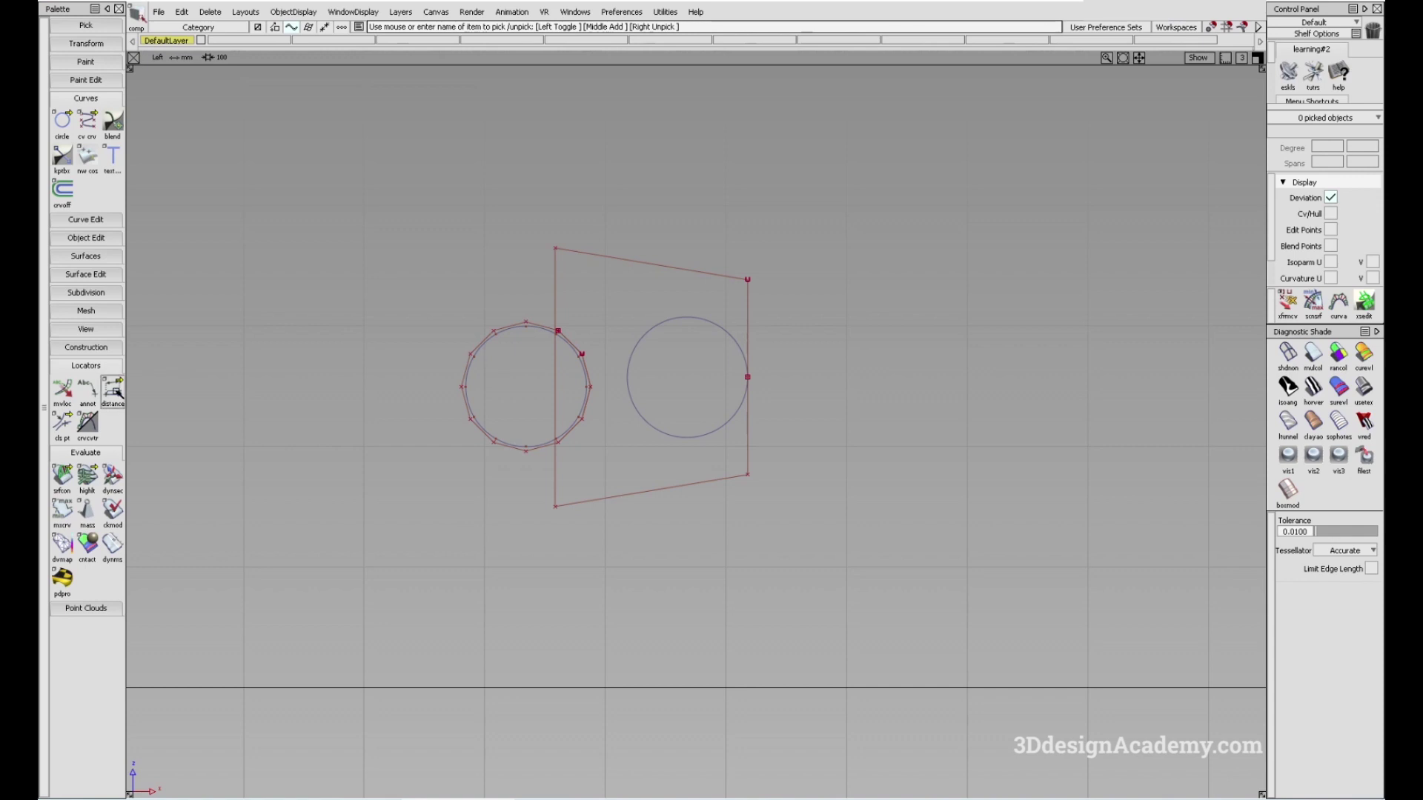
Measure the radius of curvature along the periodic and single-span circles with the radius locator, and remove the locators.
drag(113, 388, 189, 392)
click(525, 330)
drag(495, 326, 569, 323)
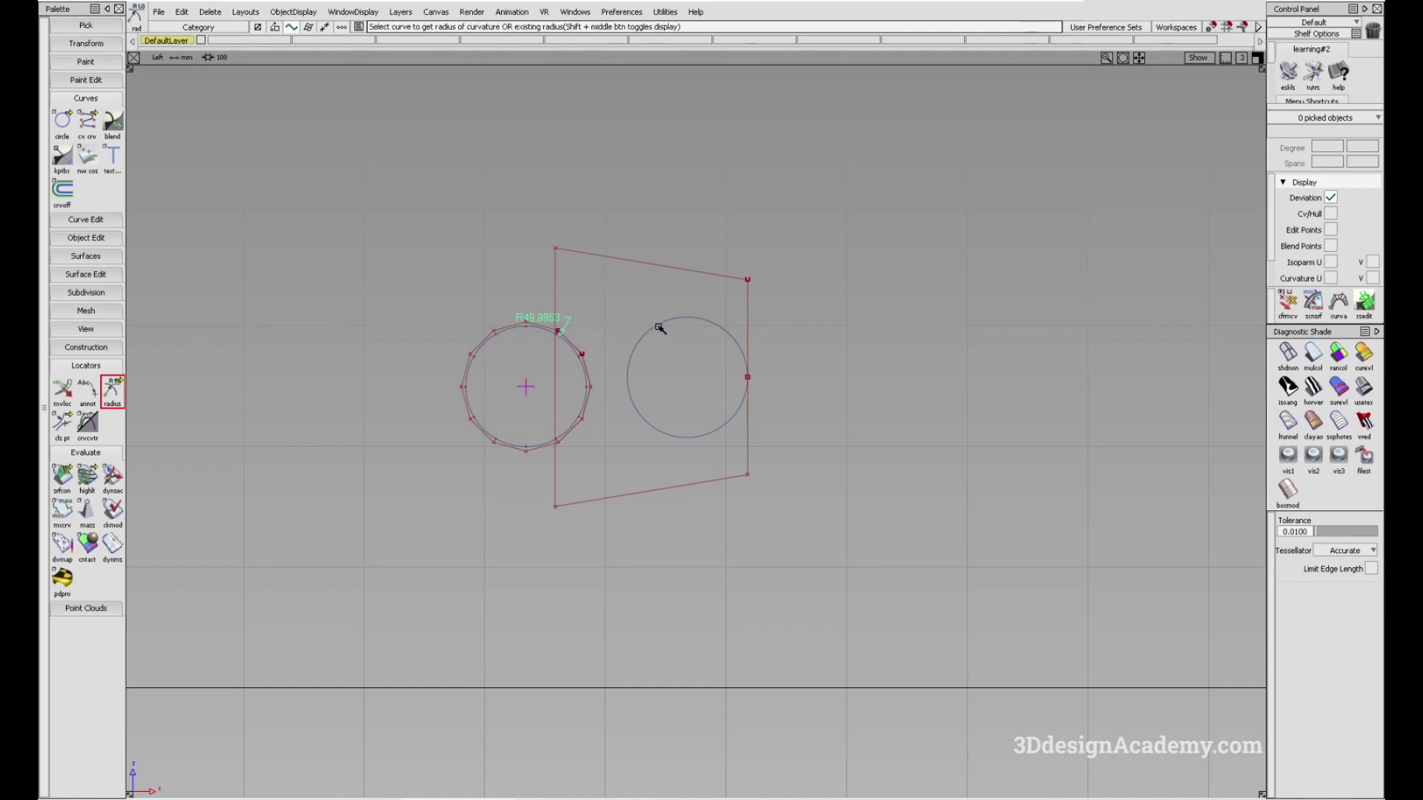
drag(661, 326, 665, 314)
mouse_move(679, 351)
mouse_down()
mouse_move(675, 337)
mouse_move(661, 346)
mouse_up()
ctrl+shift+right_drag(712, 409, 589, 322)
alt+shift+middle_drag(624, 346, 613, 358)
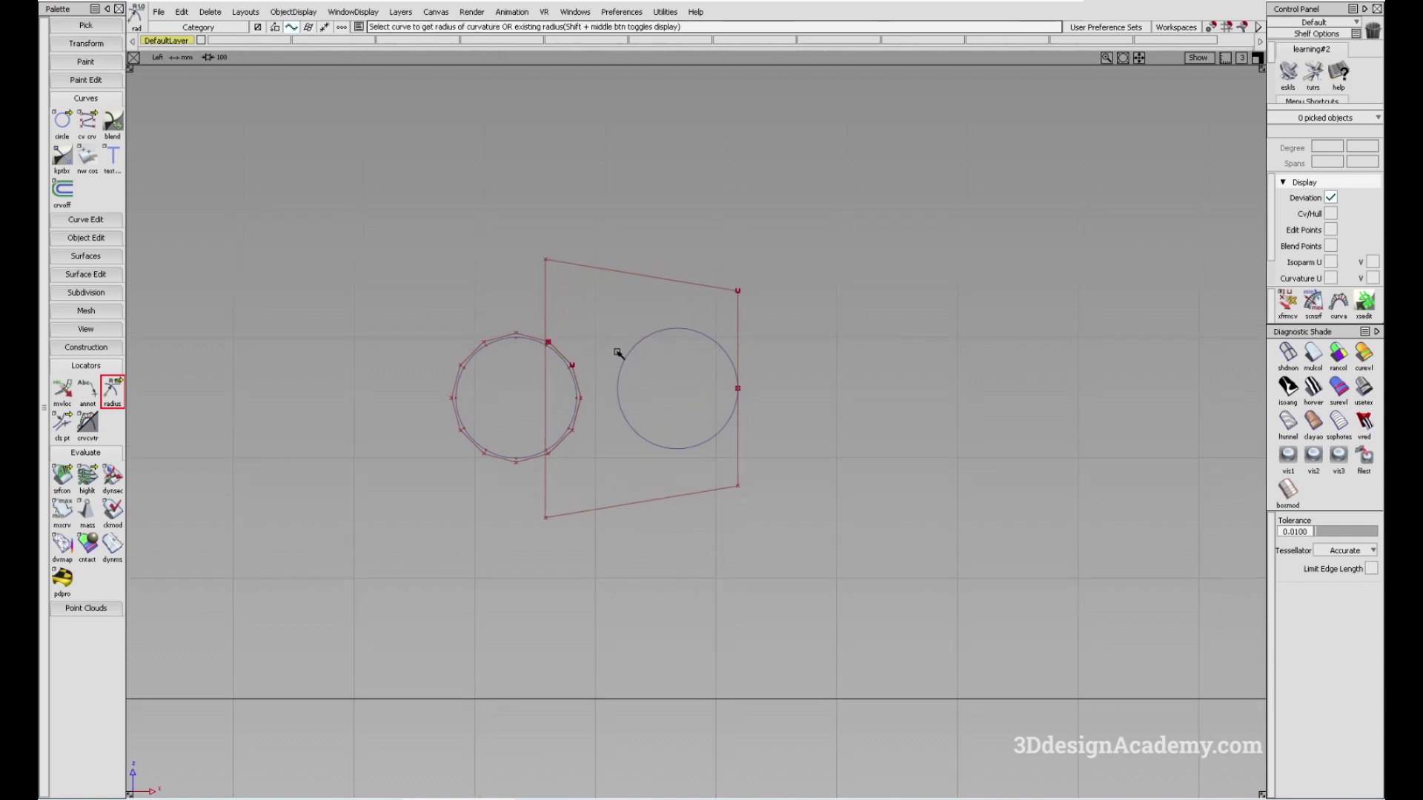
Check the radius of curvature again along the single-span circle's upper edge and clear the measurement.
drag(635, 342, 667, 345)
ctrl+shift+right_drag(714, 437, 593, 348)
alt+shift+middle_drag(681, 437, 675, 449)
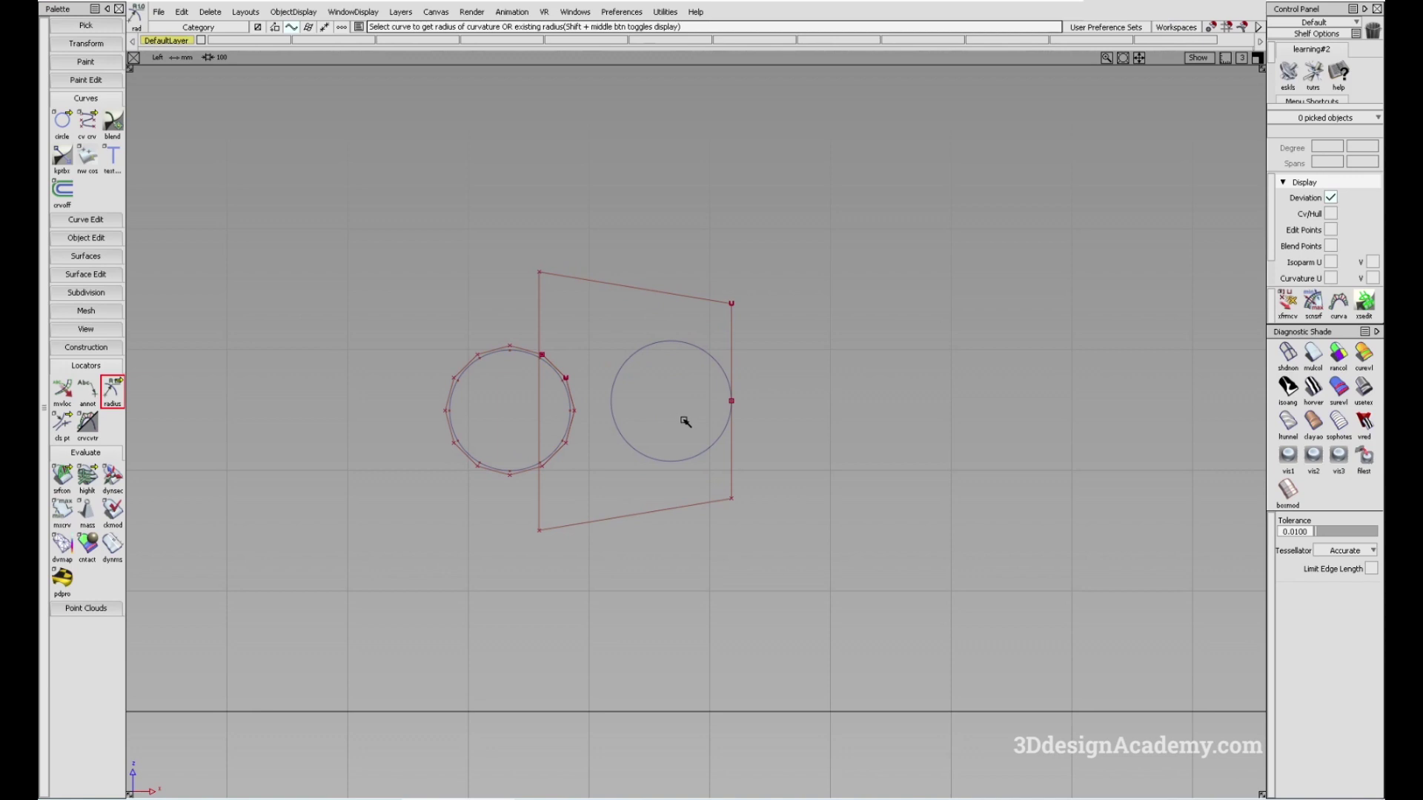
alt+shift+middle_drag(675, 395, 655, 401)
ctrl+shift+drag(684, 493, 645, 371)
alt+shift+middle_drag(711, 389, 657, 394)
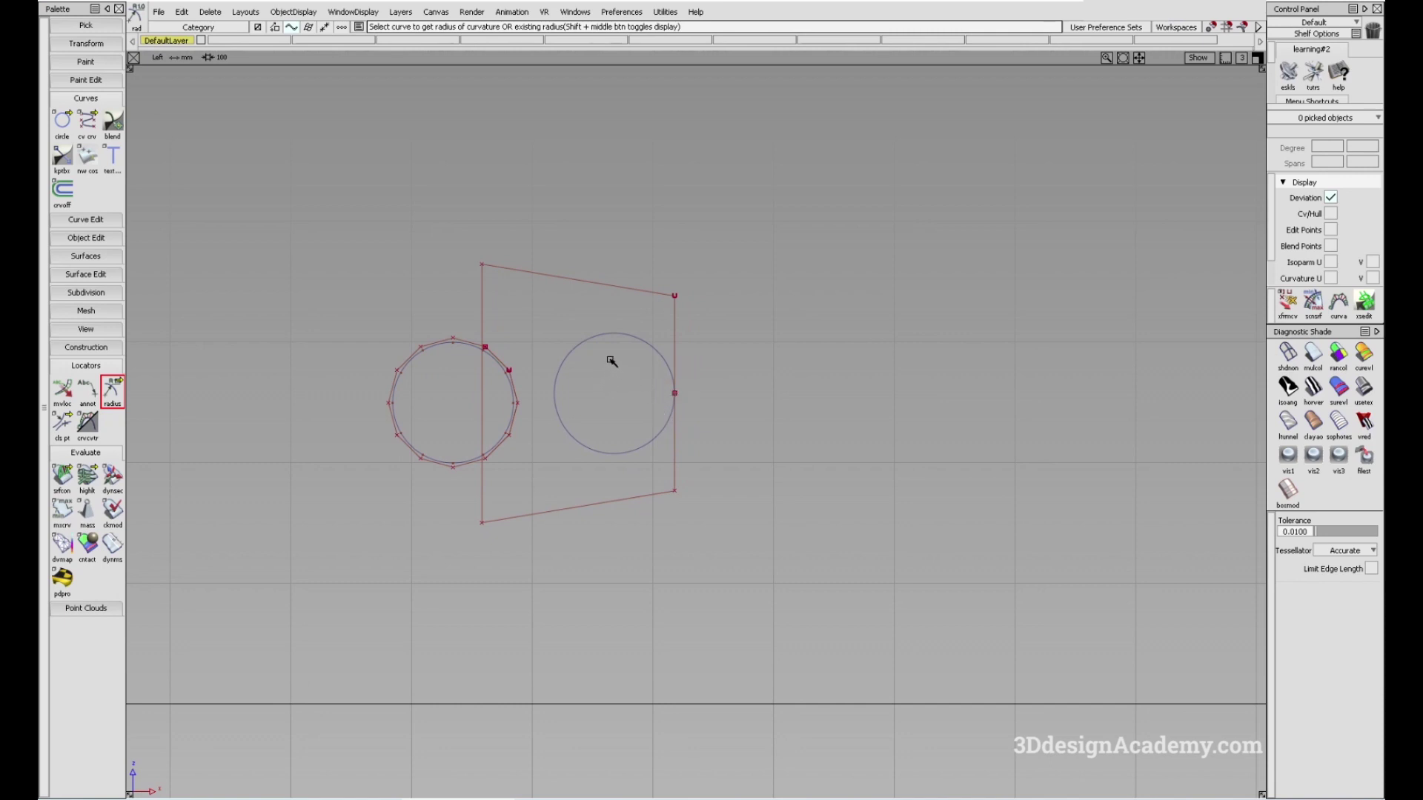
Enable the rational flags for both primitives and curves in the construction options.
click(621, 13)
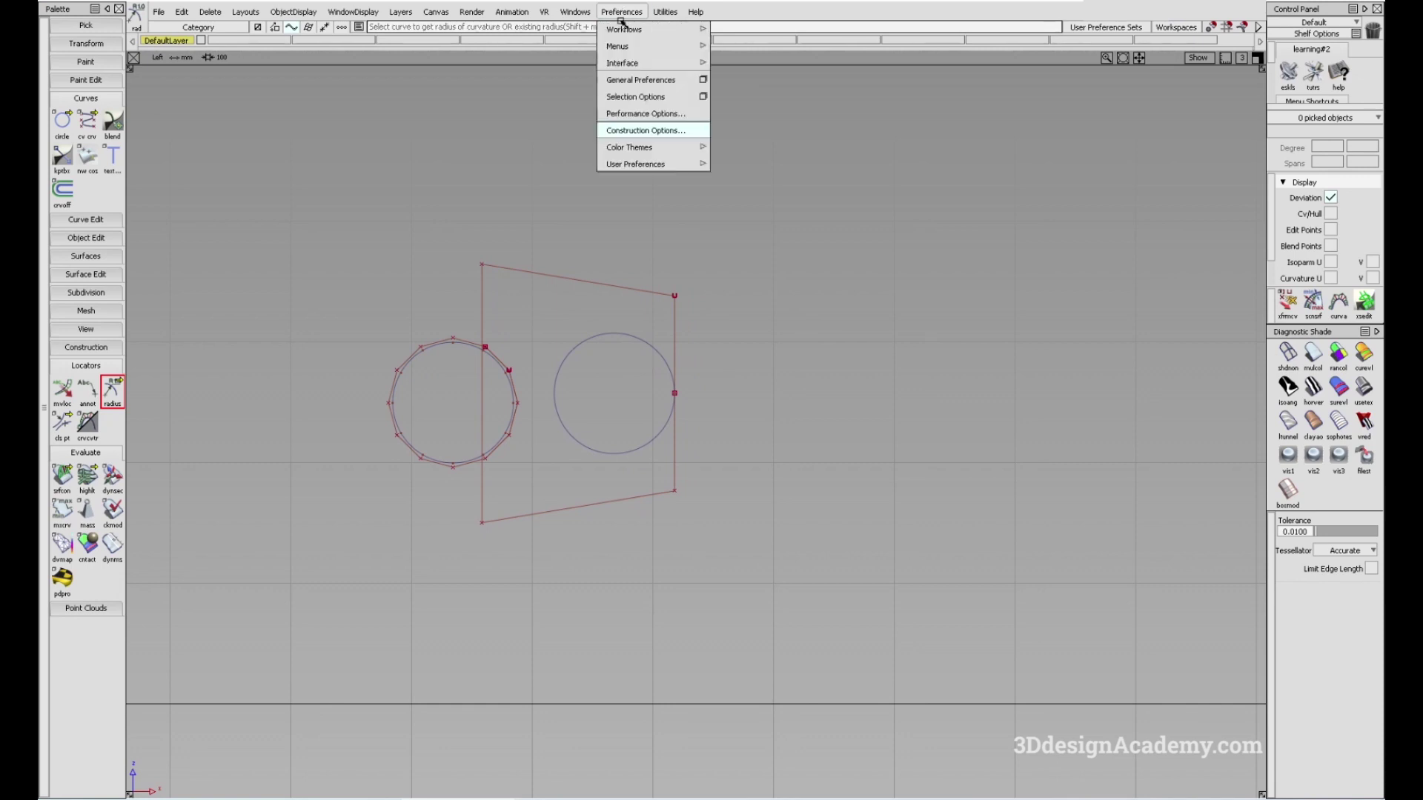
click(642, 131)
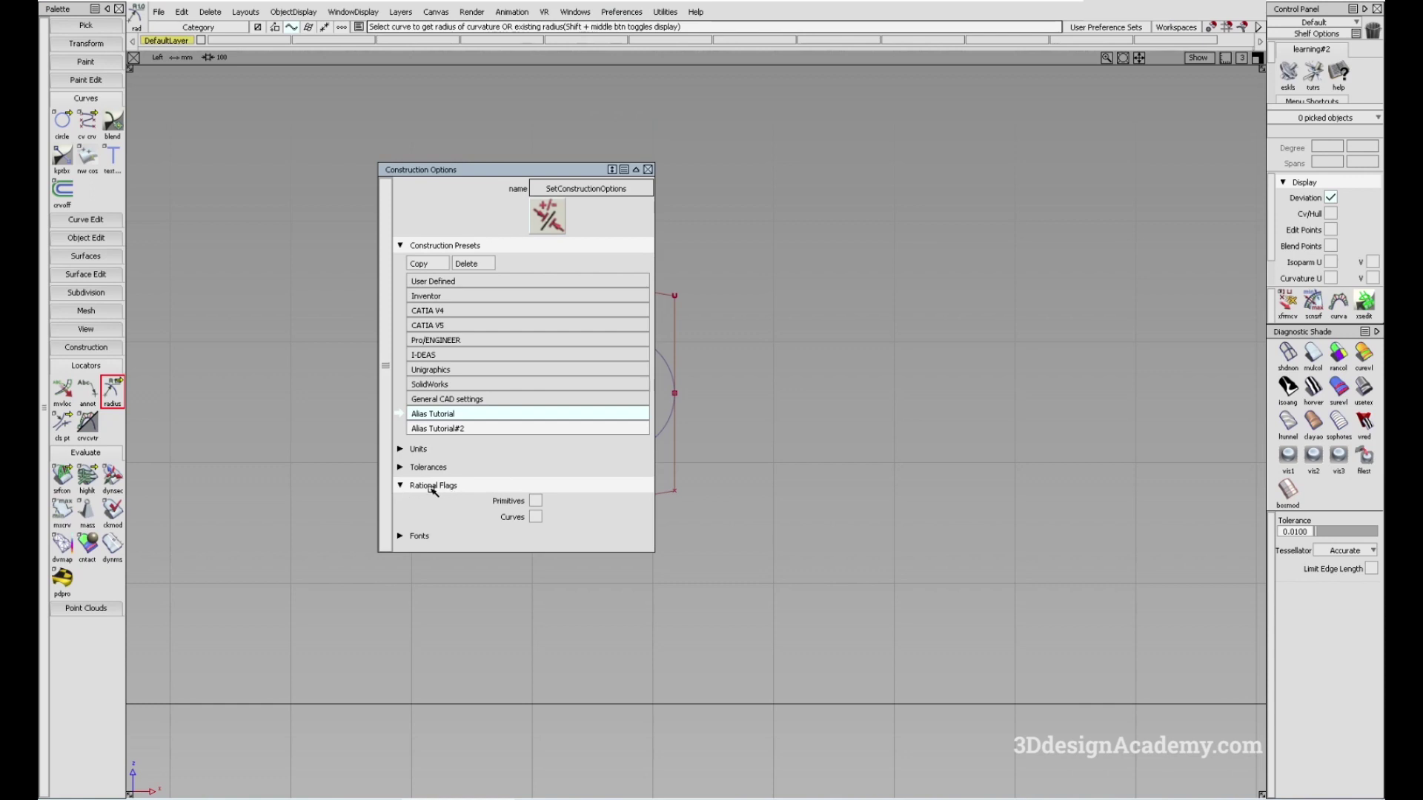
click(536, 502)
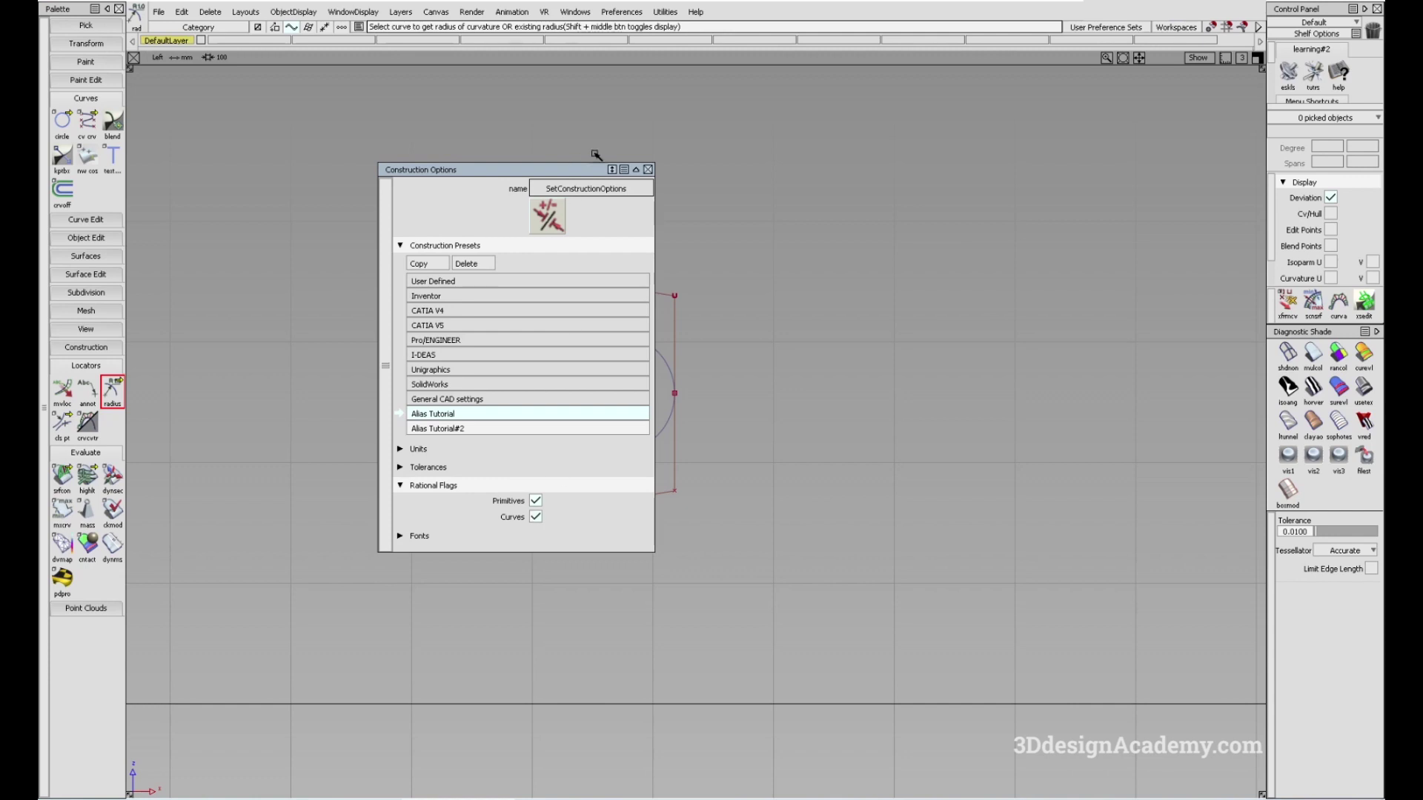
click(648, 169)
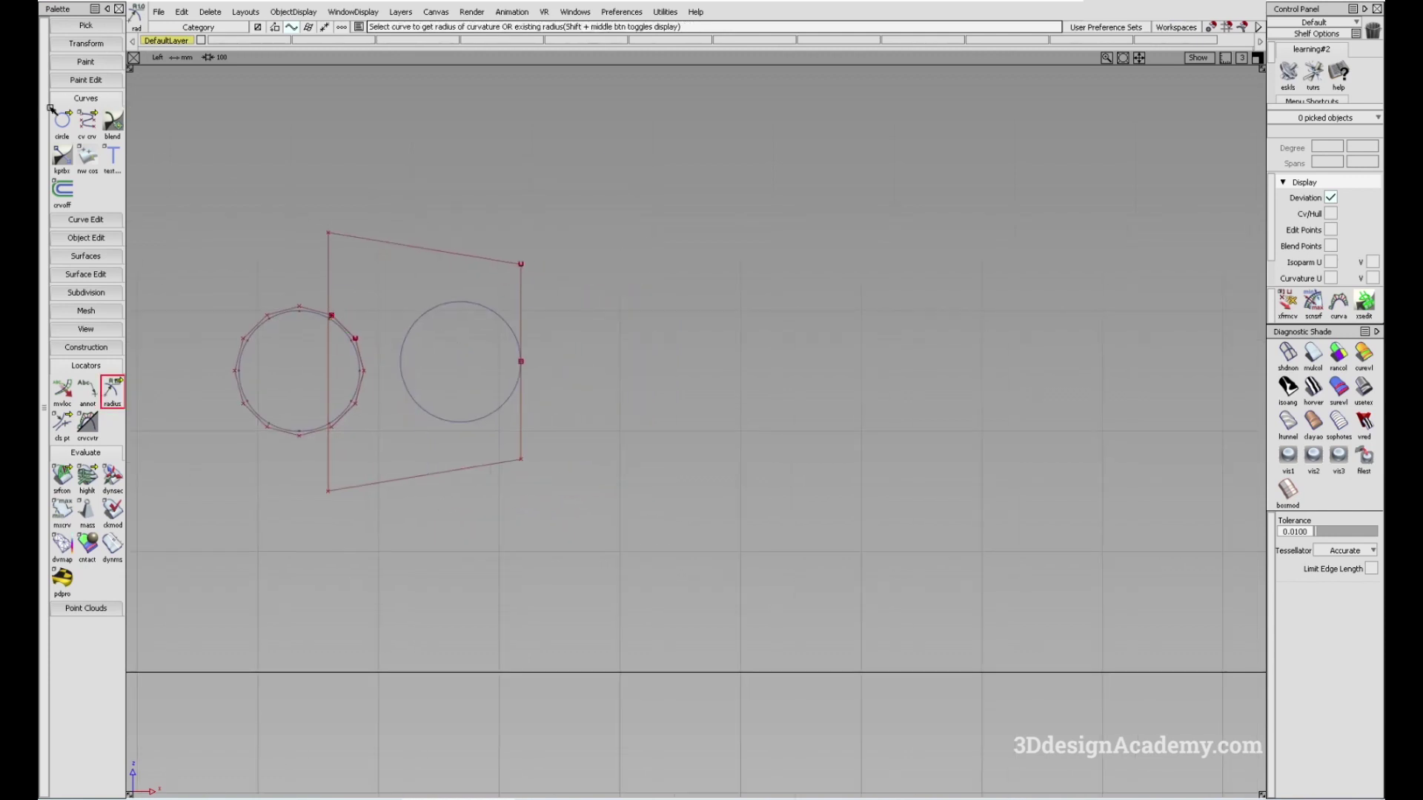
Place a rational 360-degree circle with one segment and degree 5 to the right of the other two, leaving it deselected.
double_click(62, 121)
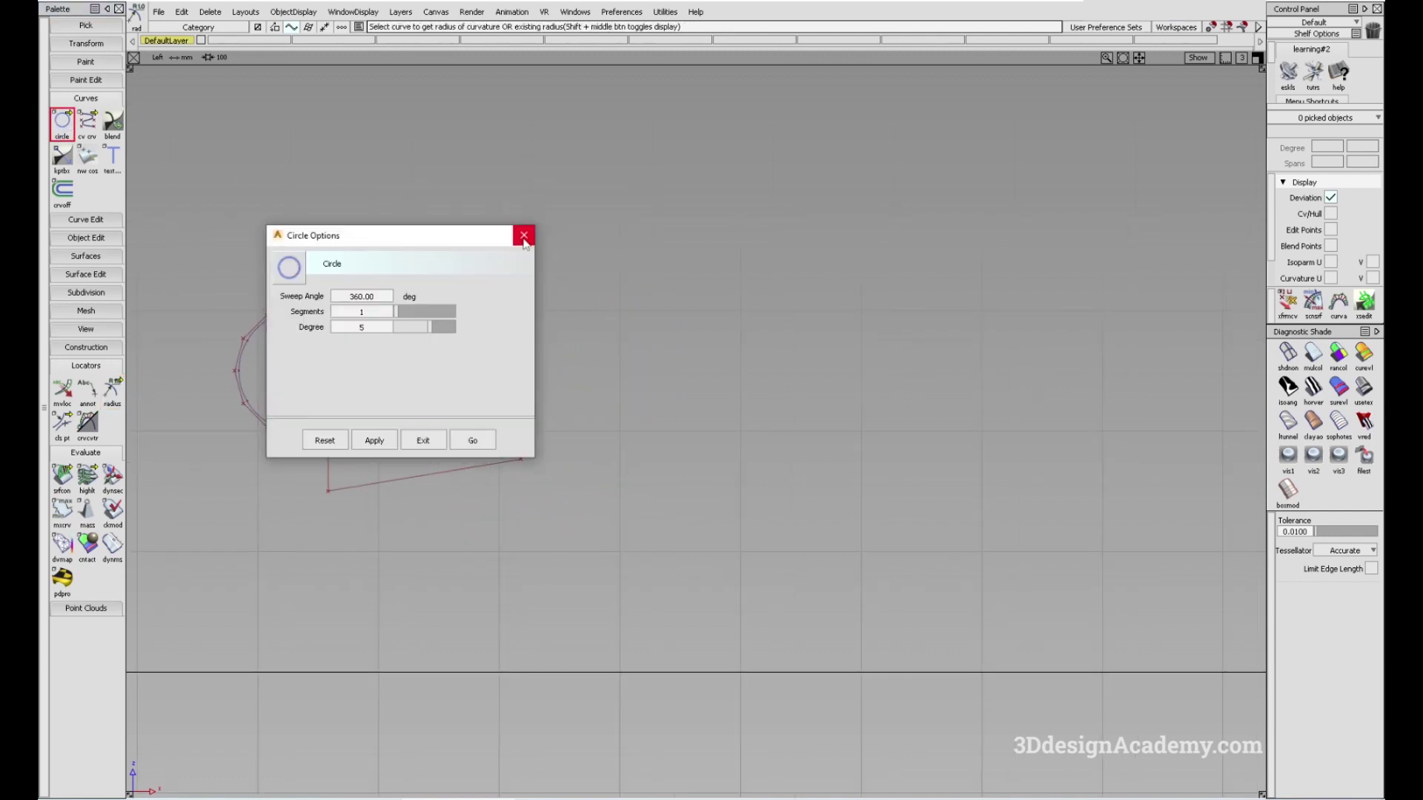
click(523, 236)
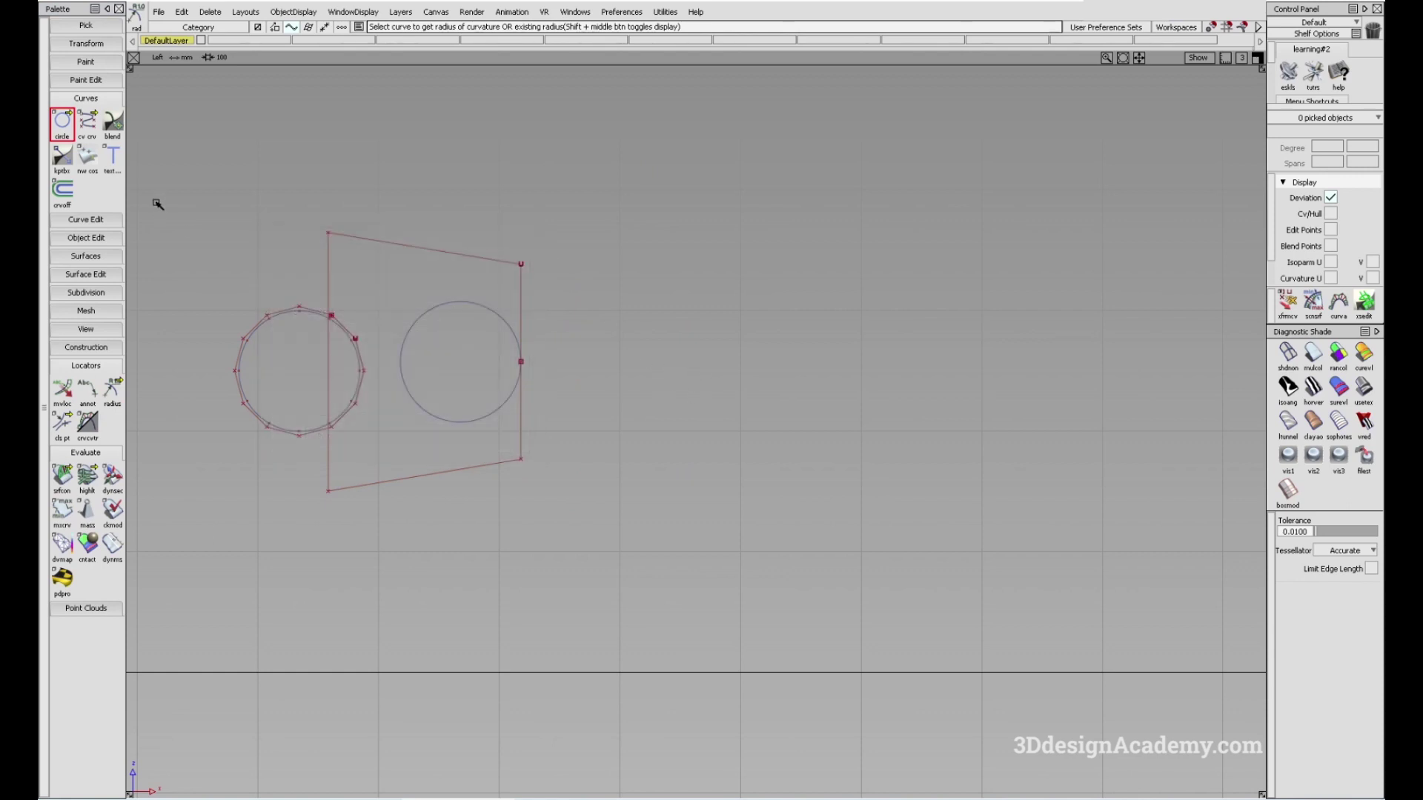
click(684, 368)
alt+shift+right_drag(689, 358, 721, 356)
alt+shift+middle_drag(753, 353, 760, 372)
alt+shift+middle_drag(831, 452, 838, 368)
ctrl+shift+drag(774, 458, 773, 340)
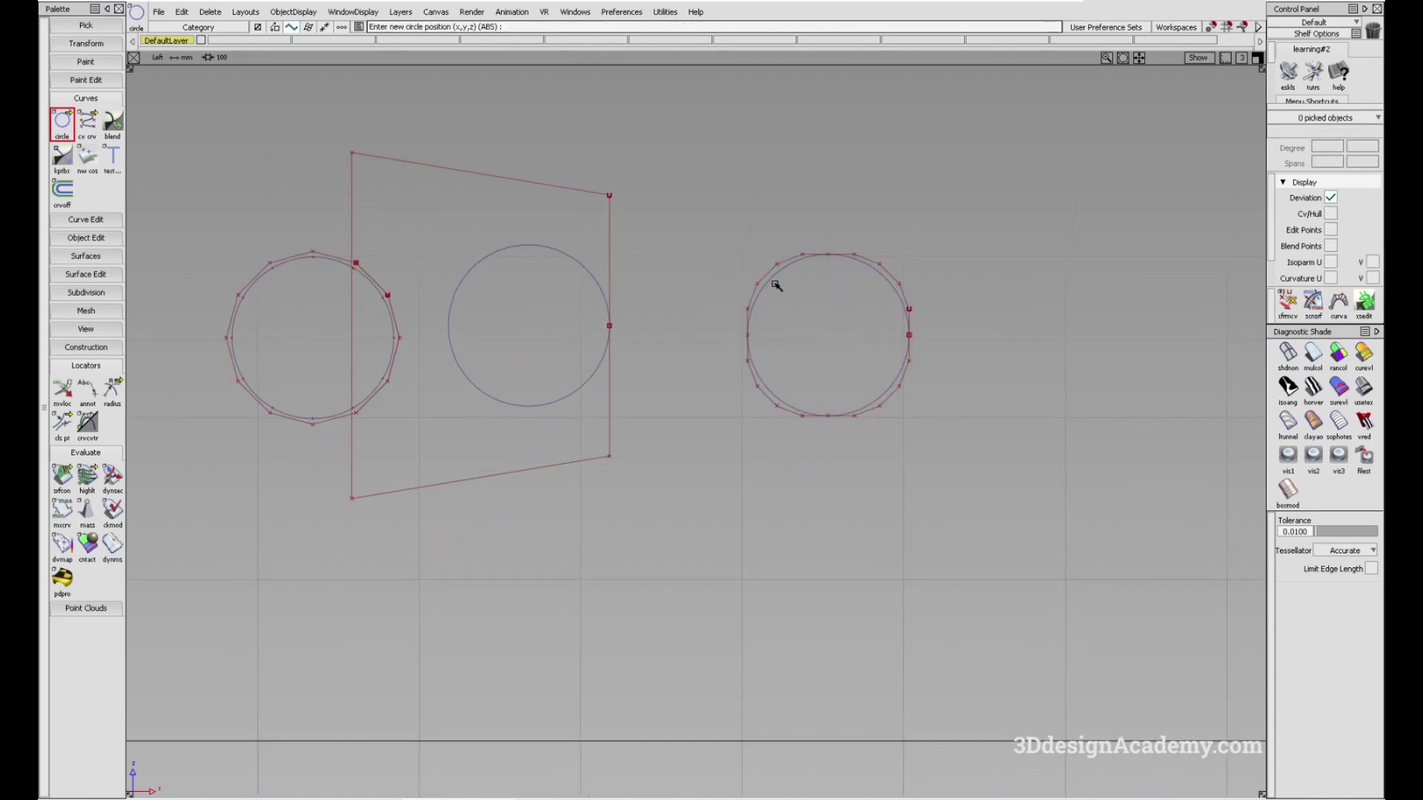
Measure the radius of curvature along the rational circle with the radius locator and undo the measurement.
alt+shift+middle_drag(774, 352, 738, 333)
click(112, 390)
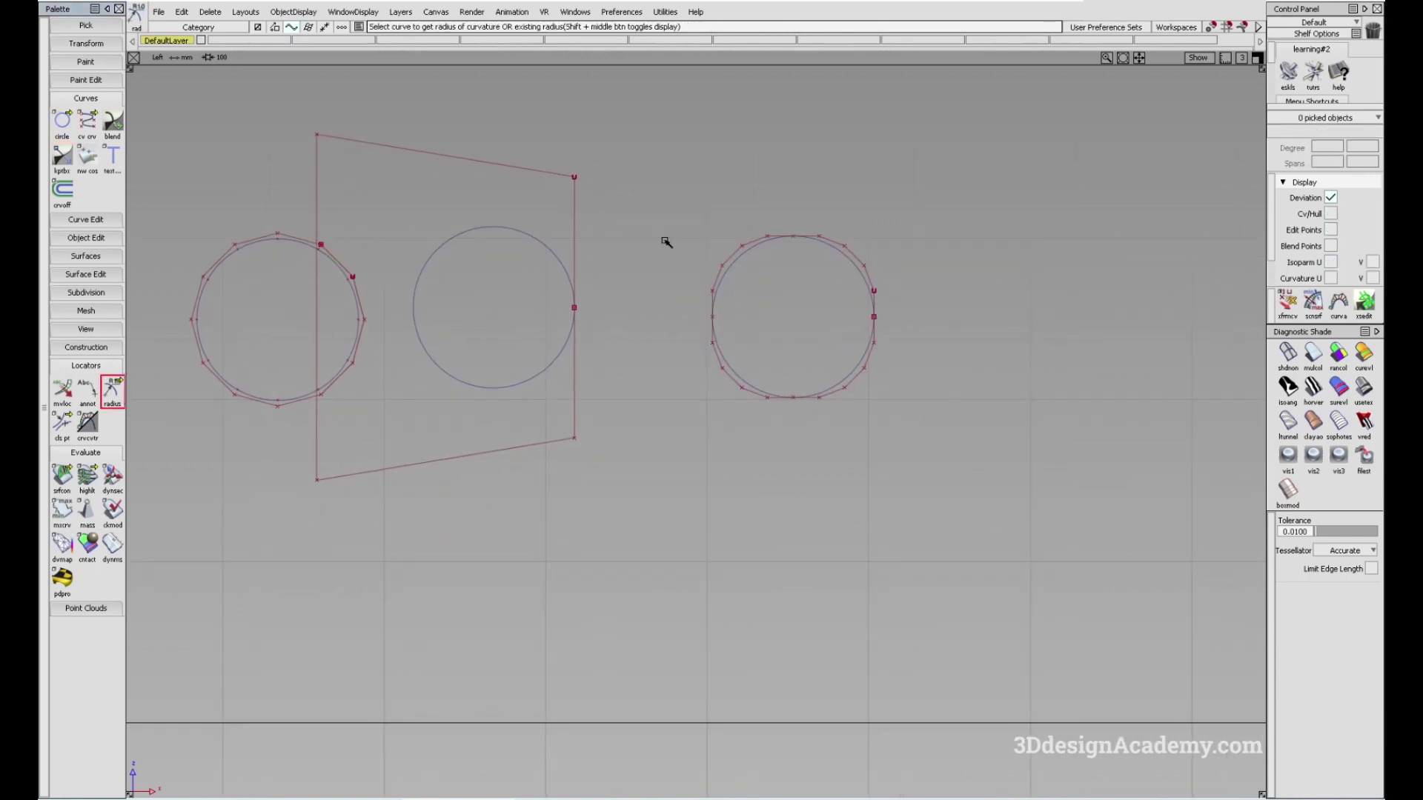
drag(845, 241, 797, 275)
alt+shift+middle_drag(860, 420, 1022, 464)
key(ctrl+z)
alt+shift+middle_drag(910, 370, 839, 380)
ctrl+shift+drag(863, 309, 899, 423)
alt+shift+middle_drag(886, 307, 816, 355)
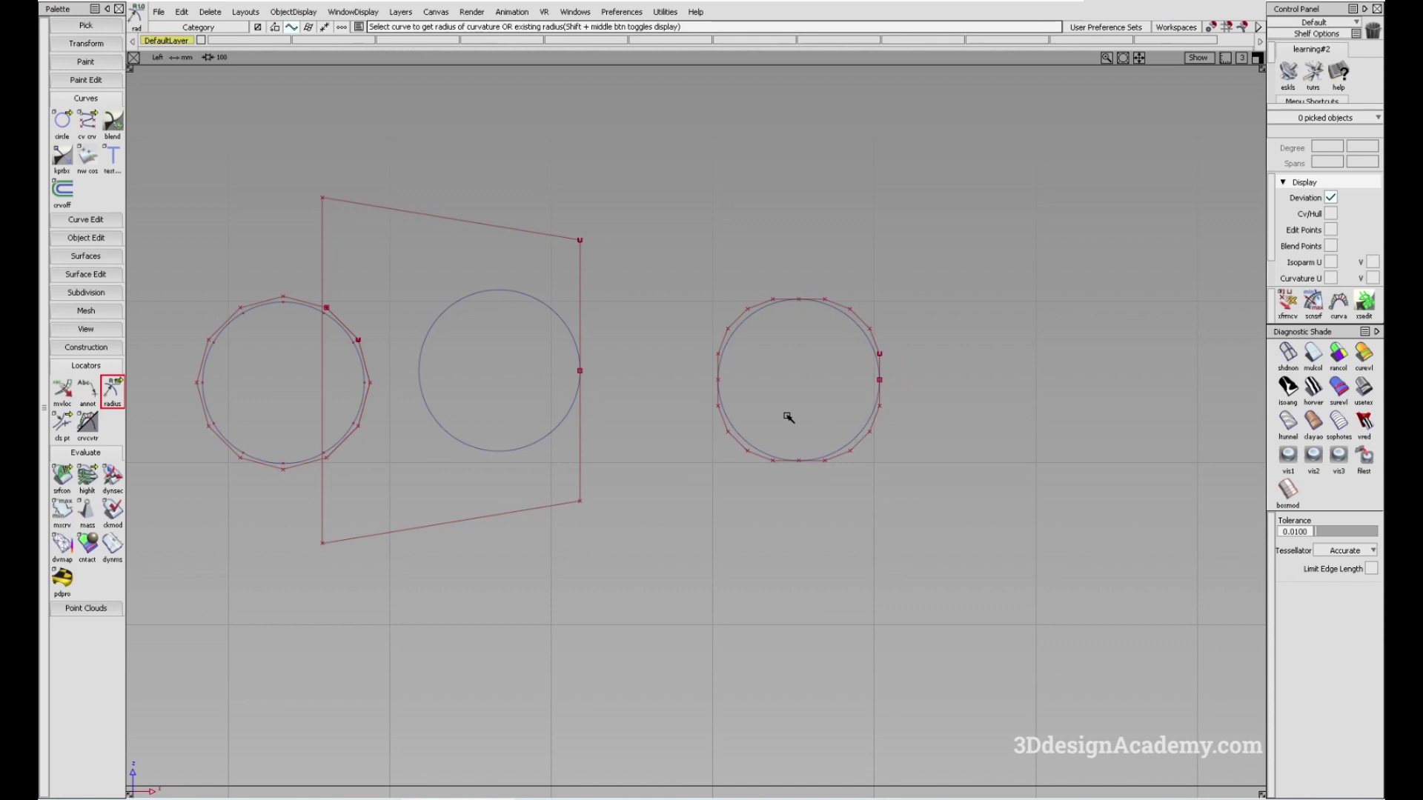
alt+shift+middle_drag(812, 410, 785, 394)
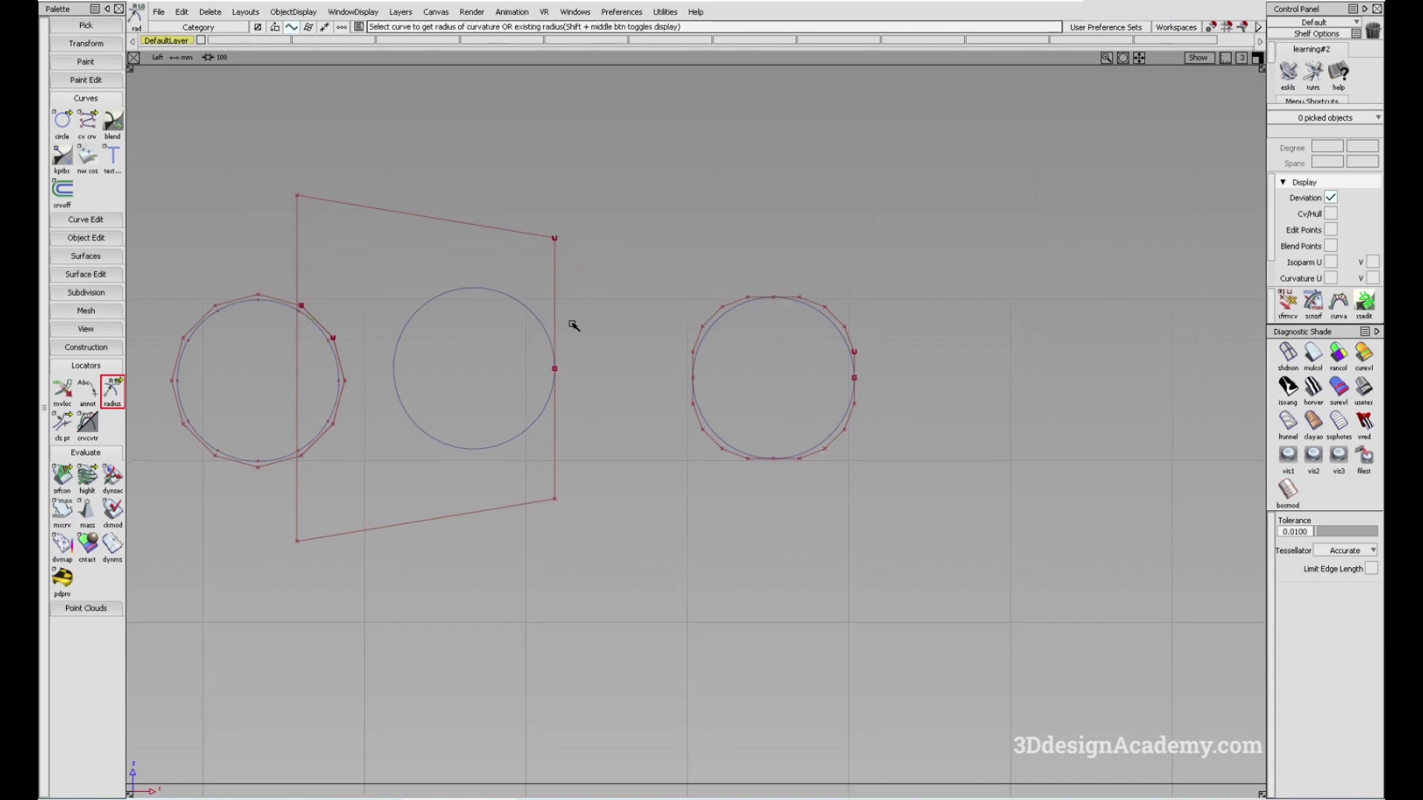
Review the construction presets and rational flags in the construction options.
click(627, 12)
click(655, 132)
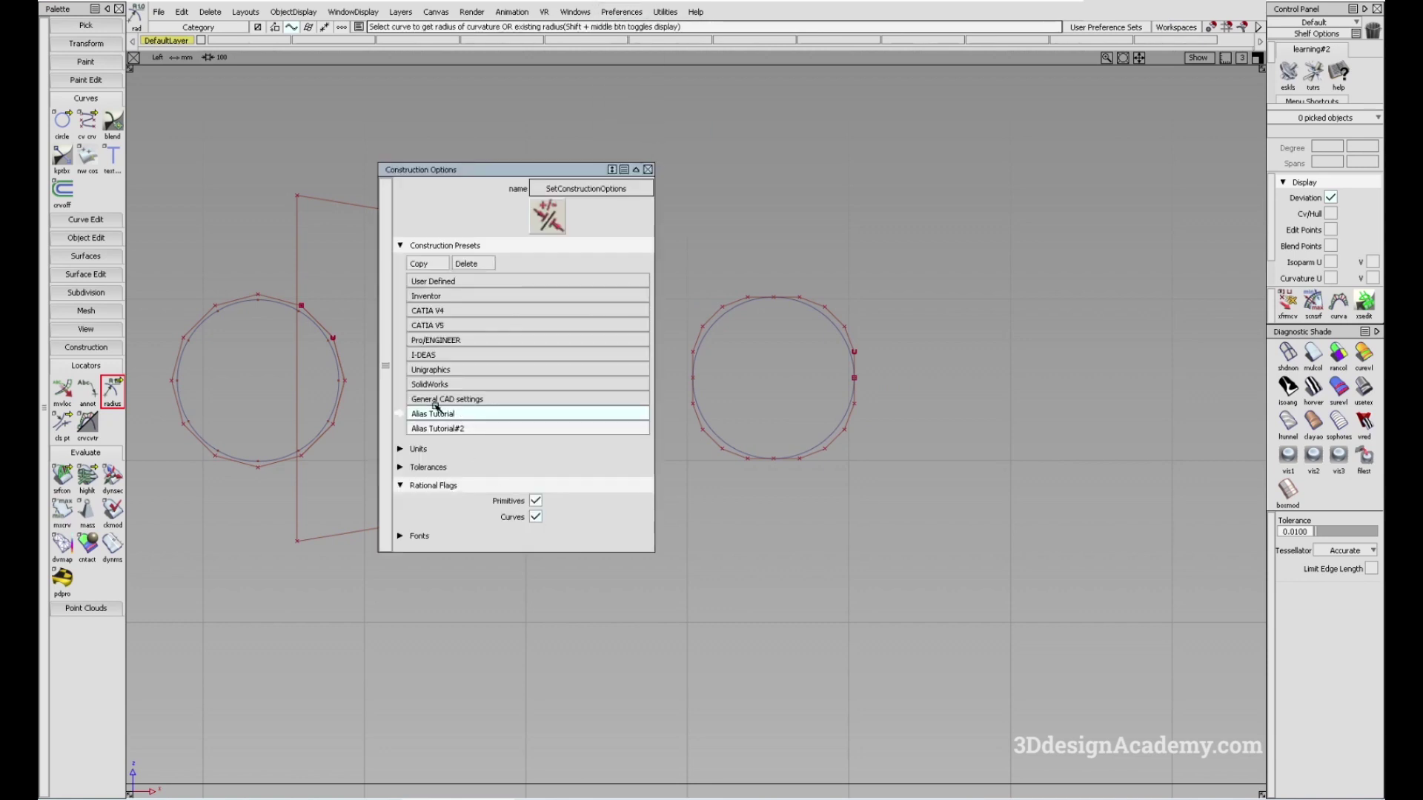
click(648, 169)
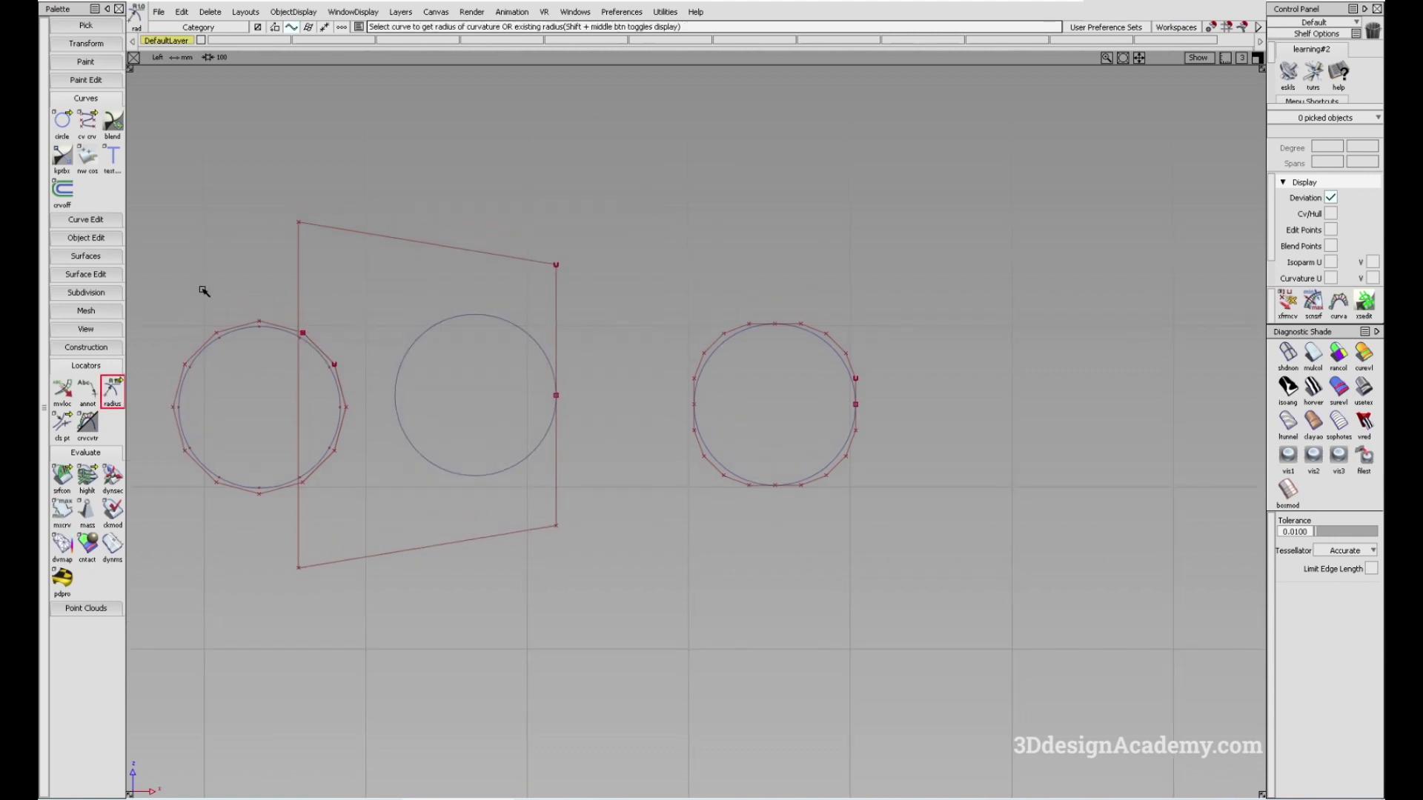
alt+shift+middle_drag(748, 447, 559, 441)
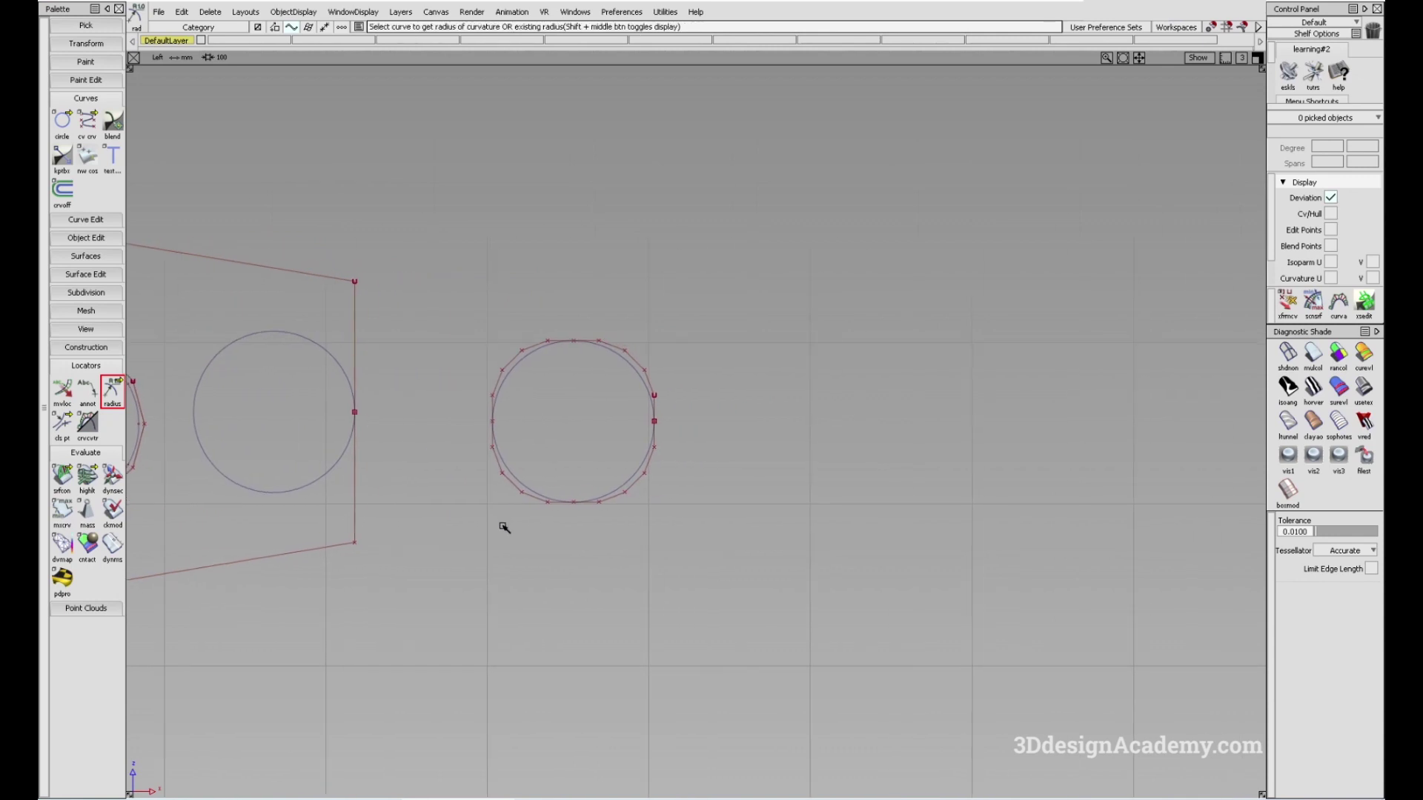
double_click(63, 120)
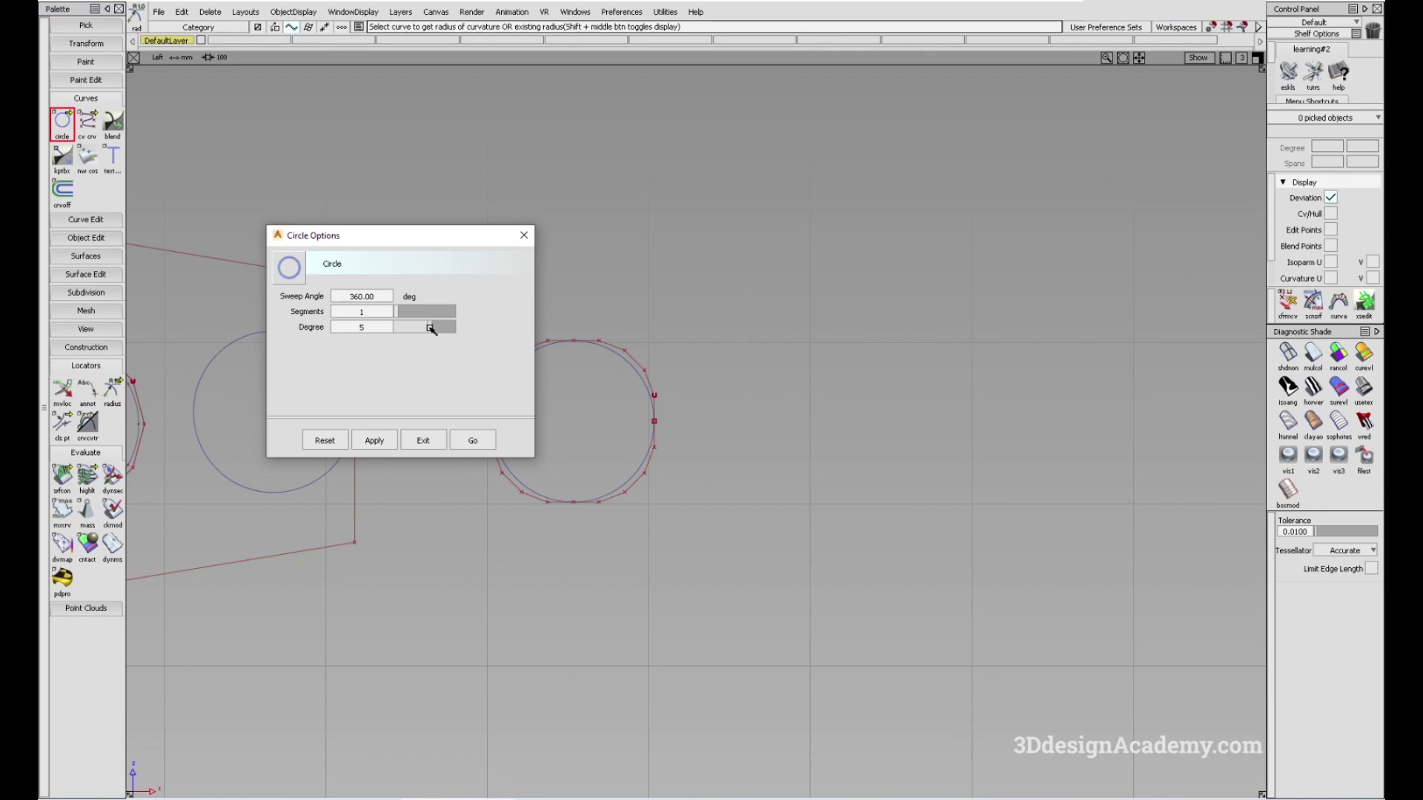
drag(429, 329, 419, 329)
click(524, 235)
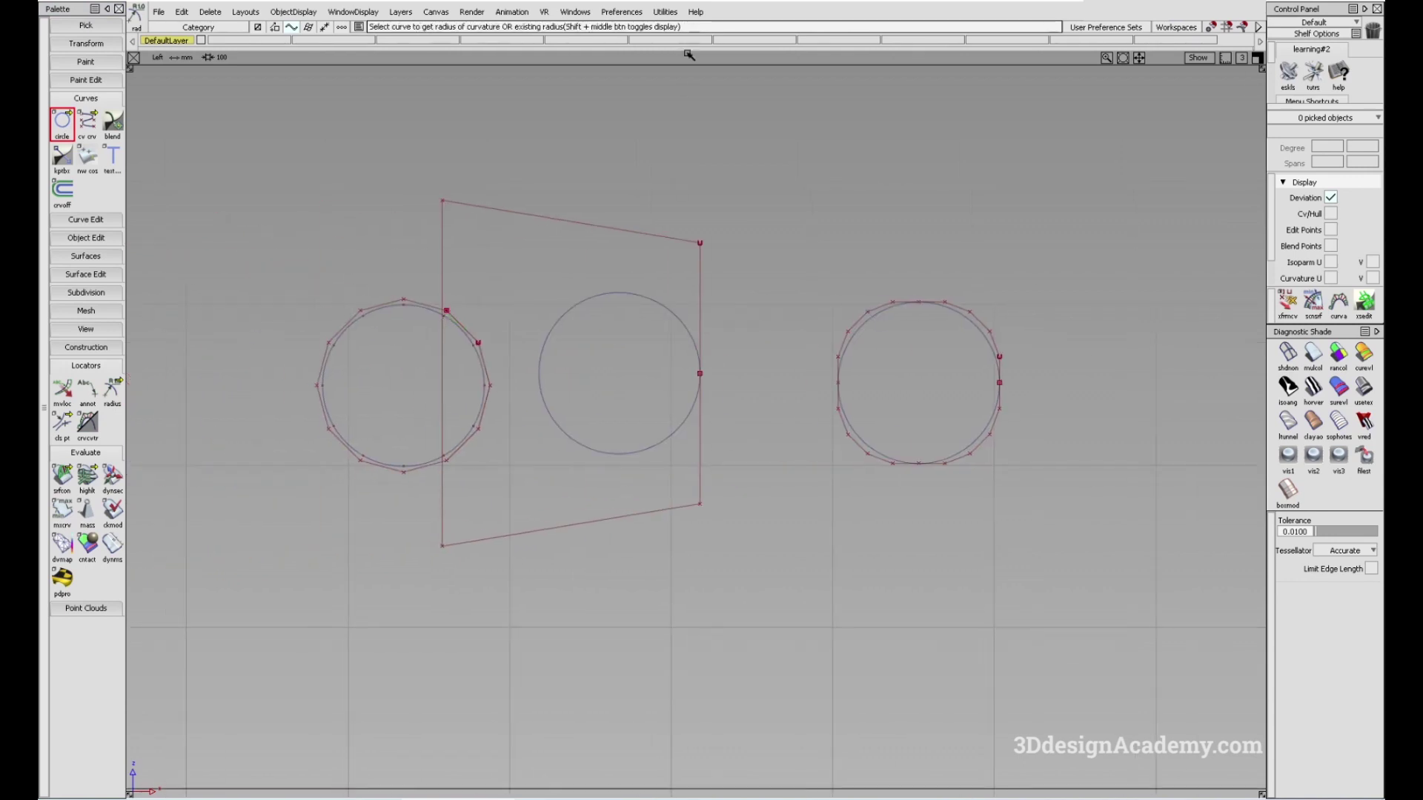
Disable the rational flags for both primitives and curves in the construction options.
click(621, 12)
click(641, 136)
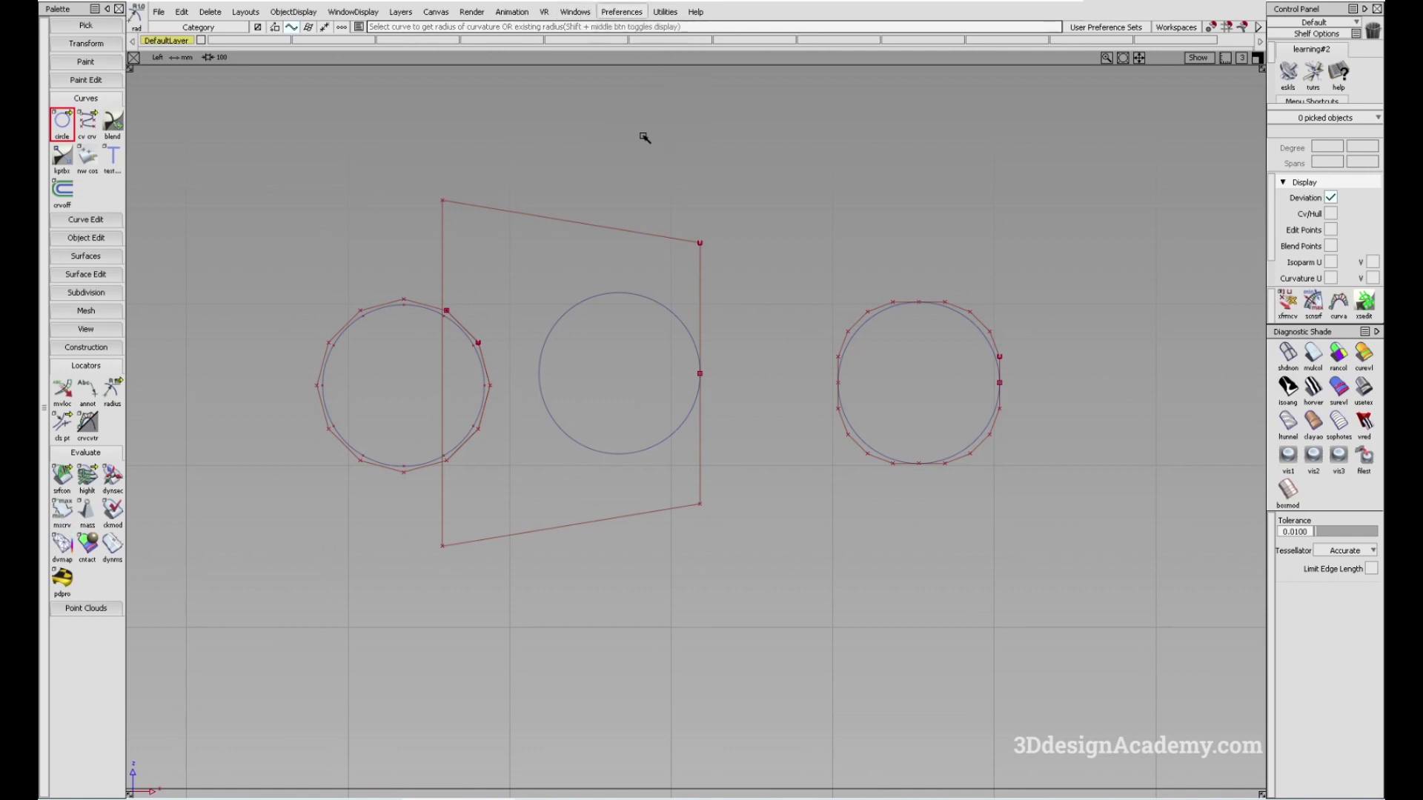
click(536, 501)
click(535, 516)
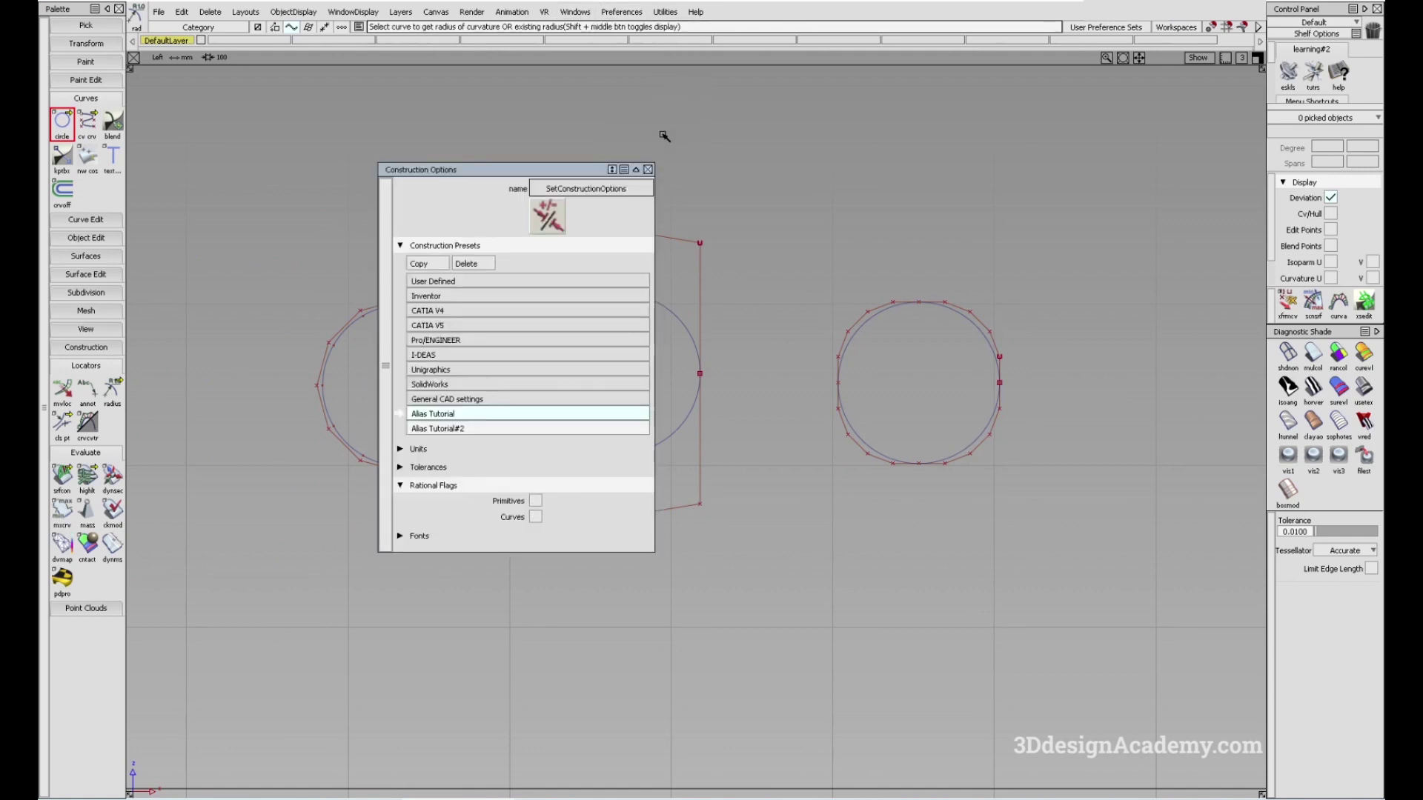
click(648, 169)
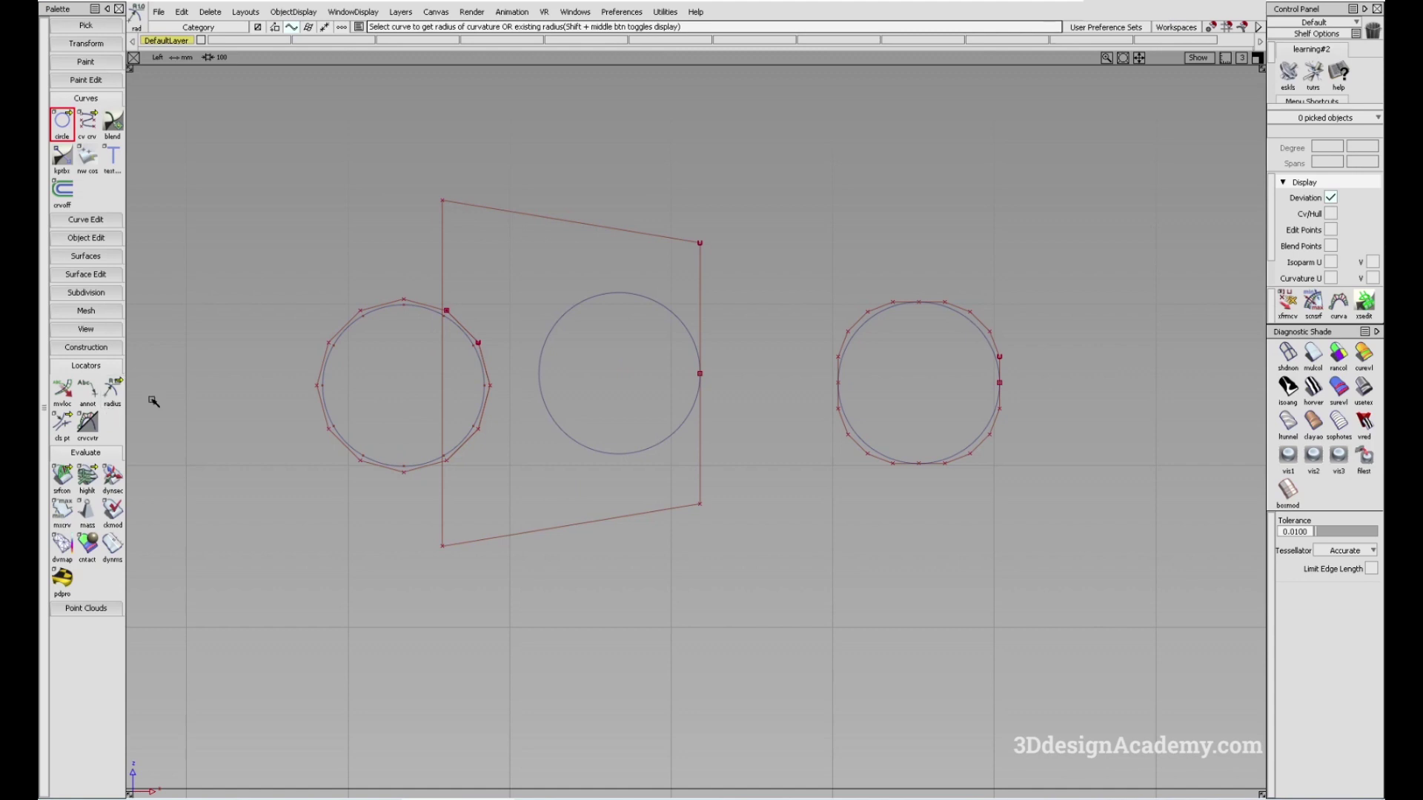
Enable Min Max Radius for the curve curvature locator and add one to the non-periodic middle circle.
double_click(88, 424)
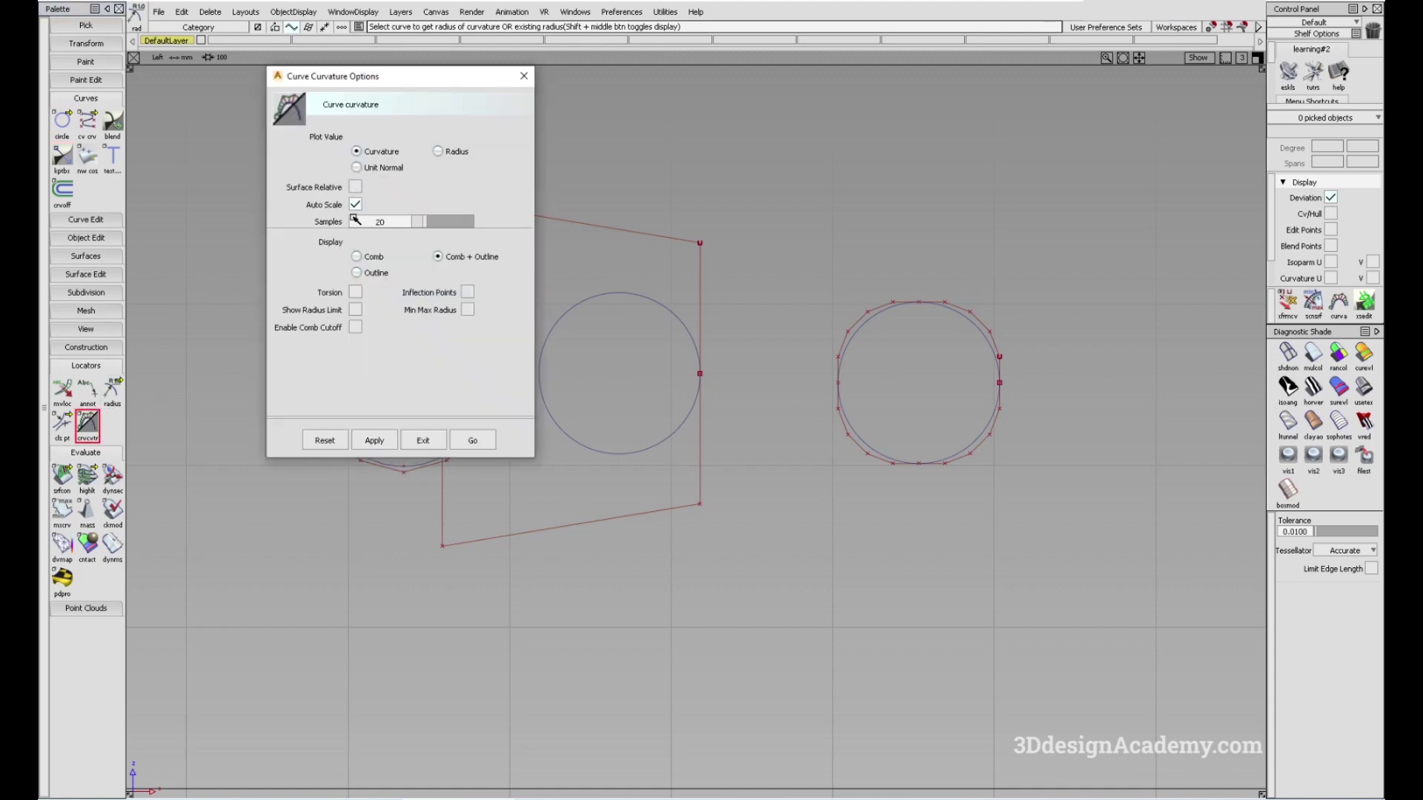
click(468, 311)
click(473, 440)
click(613, 295)
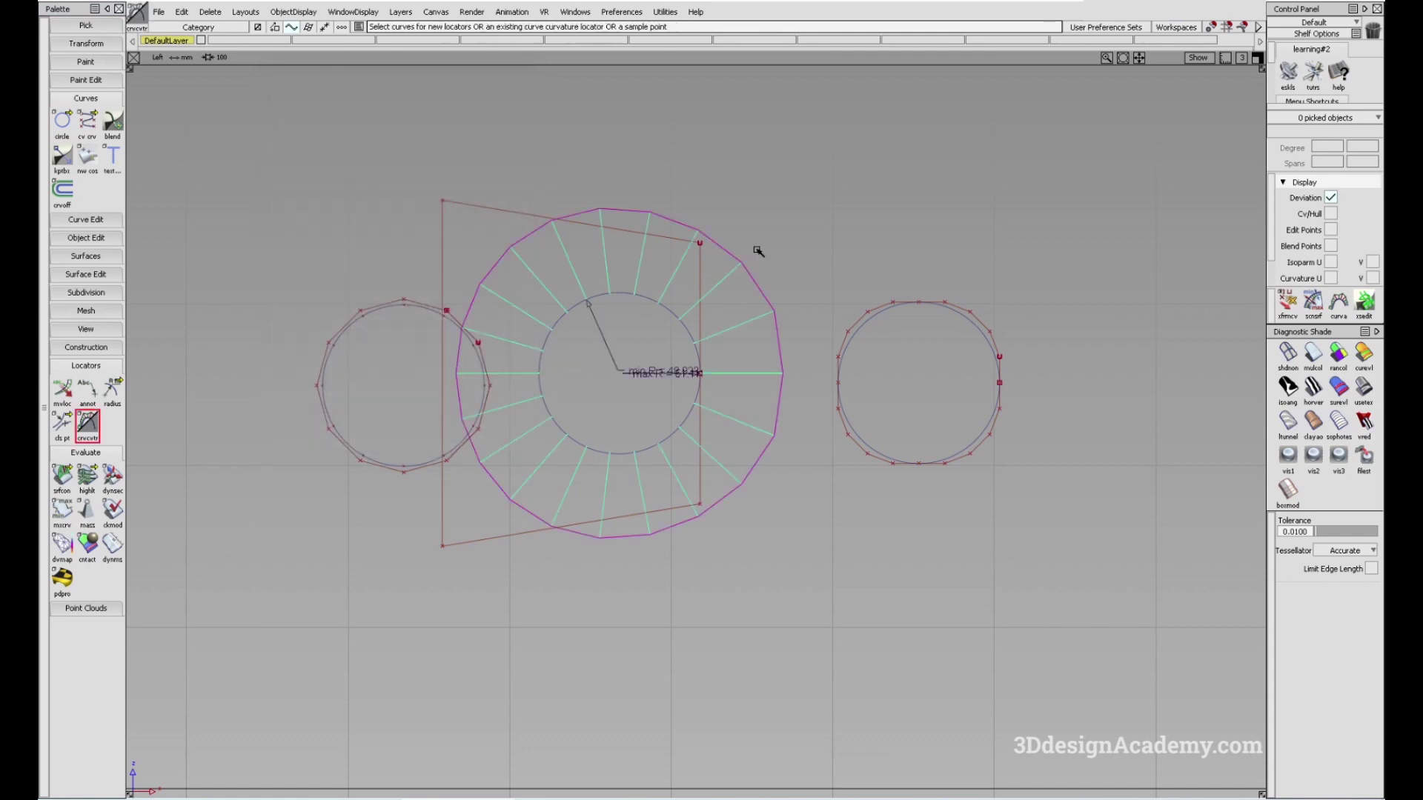
alt+shift+click(686, 404)
alt+shift+right_drag(686, 403, 837, 378)
alt+shift+middle_drag(837, 378, 506, 368)
click(568, 498)
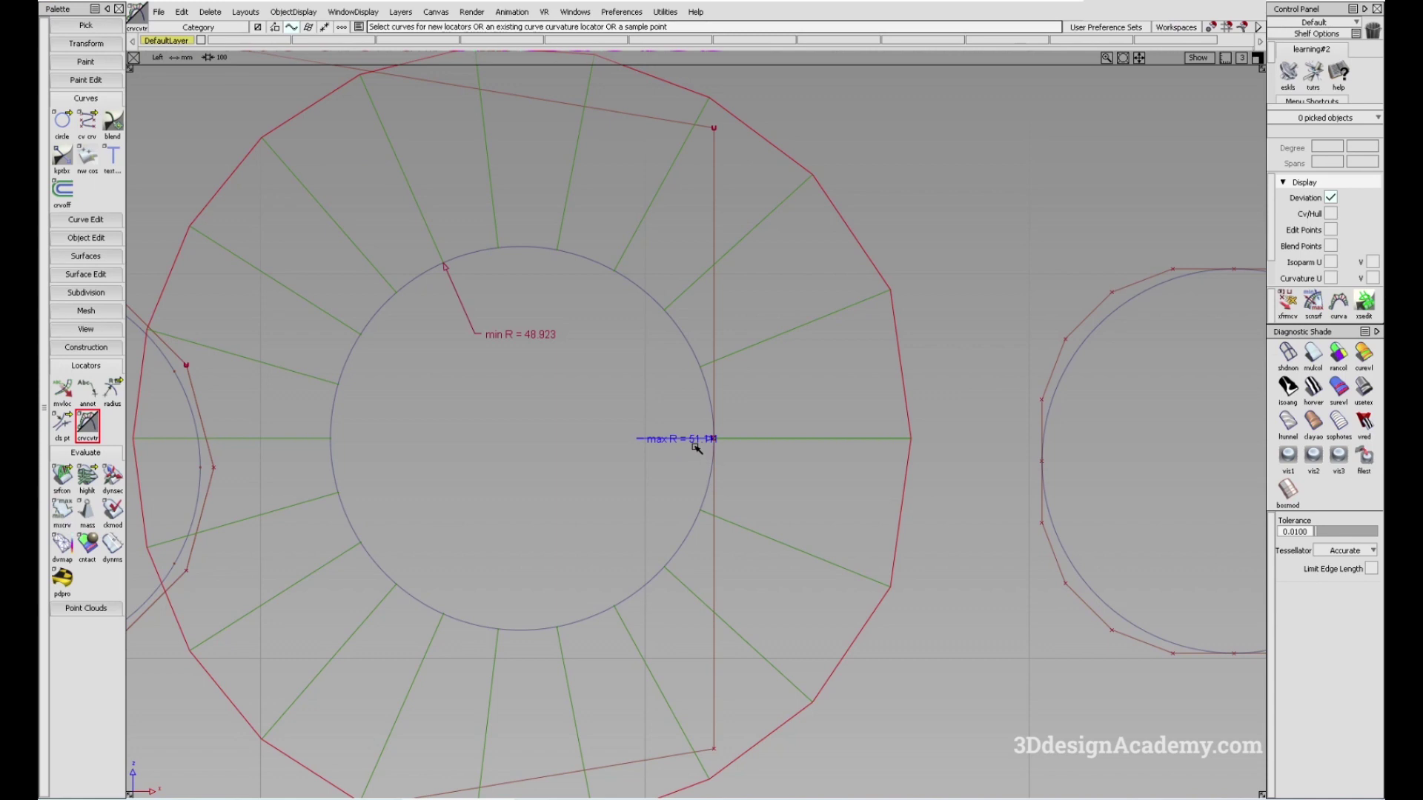
Delete the rational circle to the right of the non-periodic one and clear the selection.
alt+shift+right_drag(840, 409, 734, 419)
alt+shift+middle_drag(860, 426, 660, 423)
ctrl+shift+drag(692, 276, 838, 400)
click(809, 394)
ctrl+shift+middle_drag(775, 397, 760, 323)
key(Delete)
key(Return)
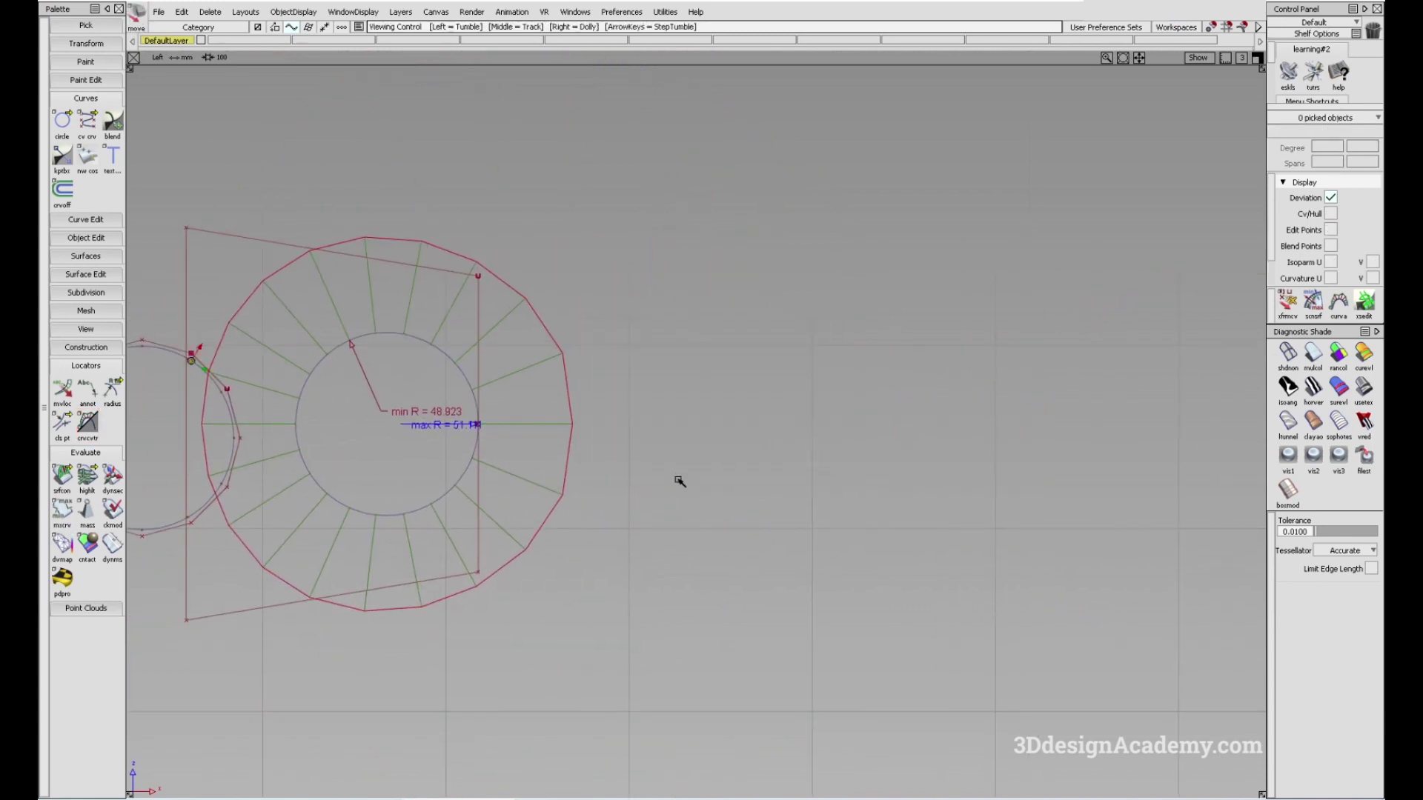
alt+shift+middle_drag(682, 477, 696, 453)
ctrl+shift+drag(662, 574, 568, 330)
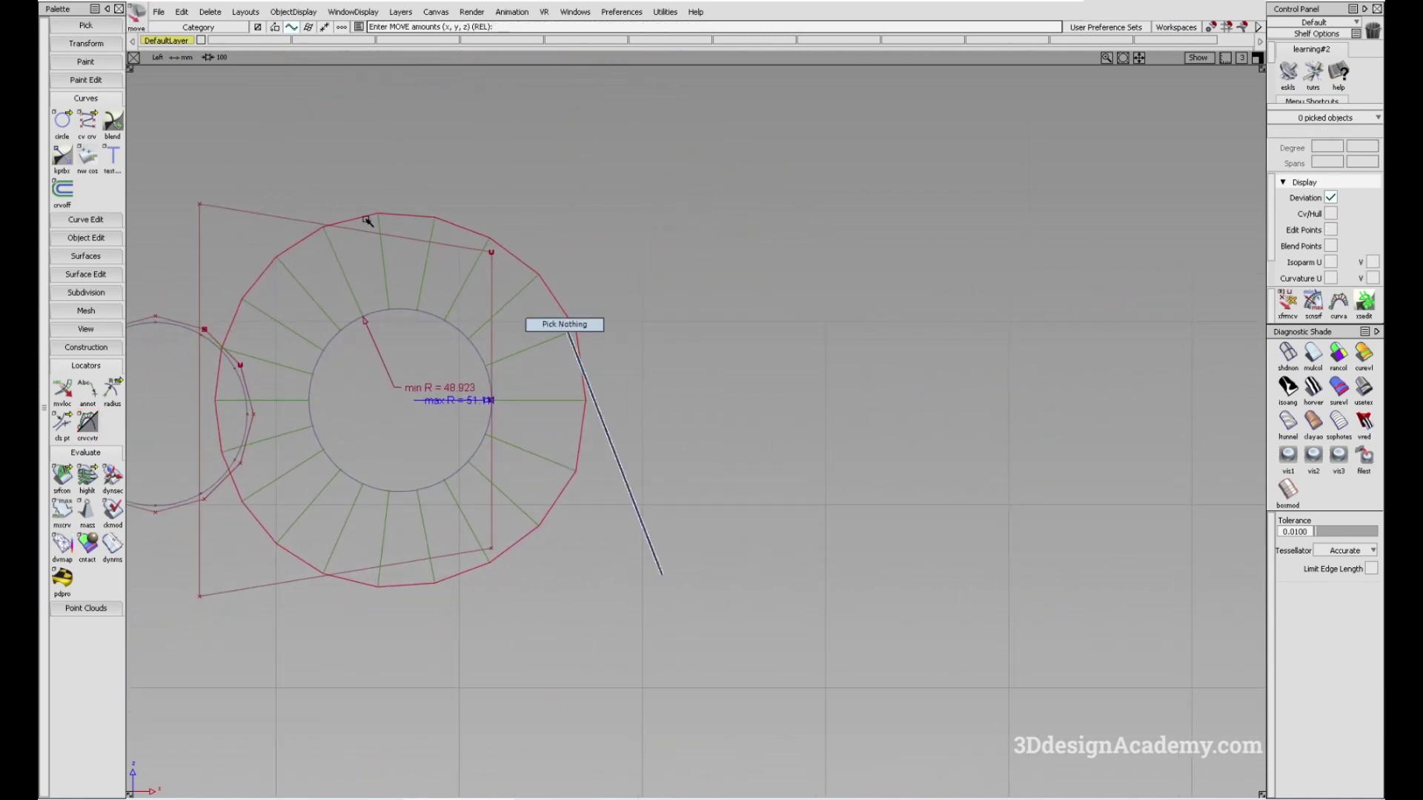
Place a non-periodic 360-degree circle with one segment, degree 6 and one span to the right of the others.
double_click(63, 120)
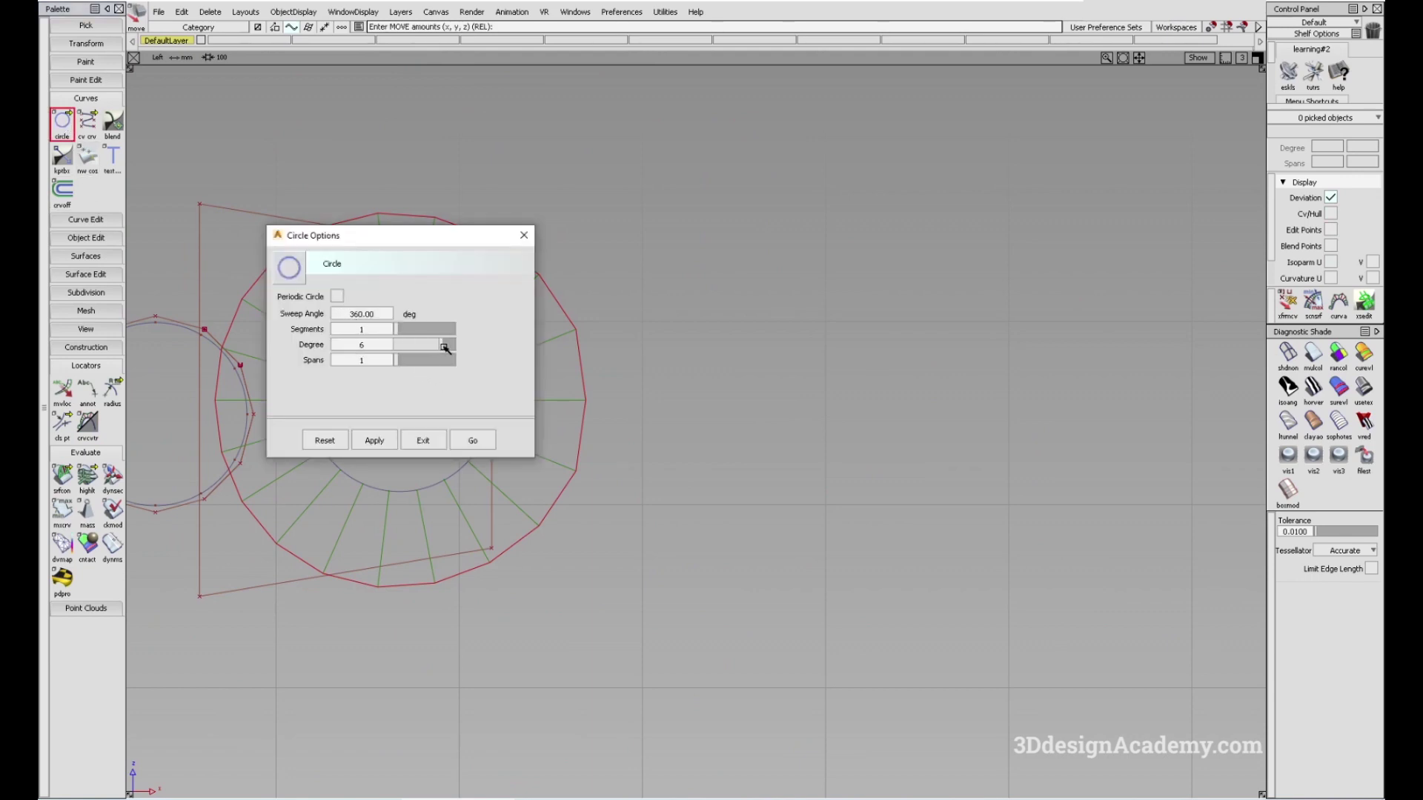
click(472, 440)
click(751, 403)
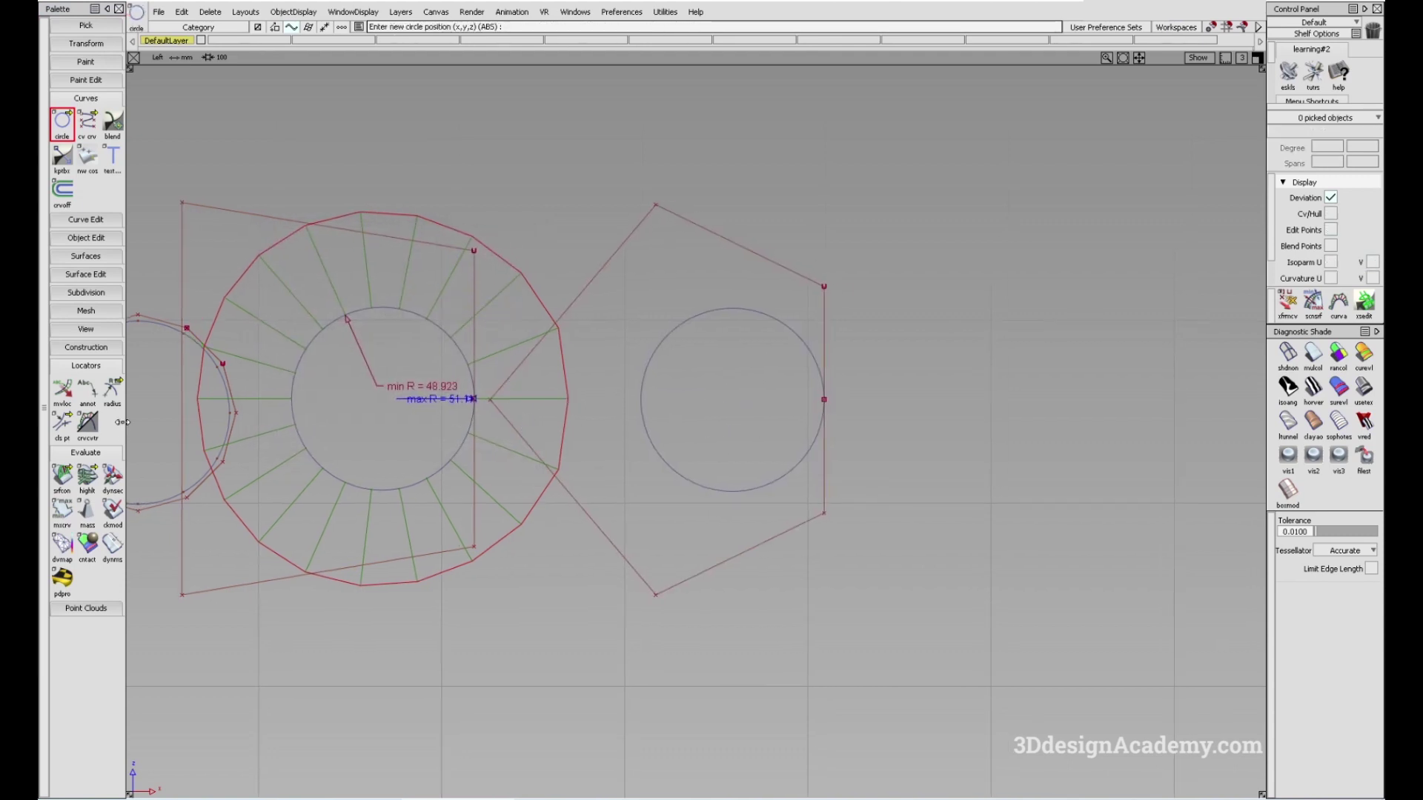
Measure the degree 6 circle's minimum and maximum radius with a curve curvature locator, leaving it deselected.
click(88, 424)
click(752, 322)
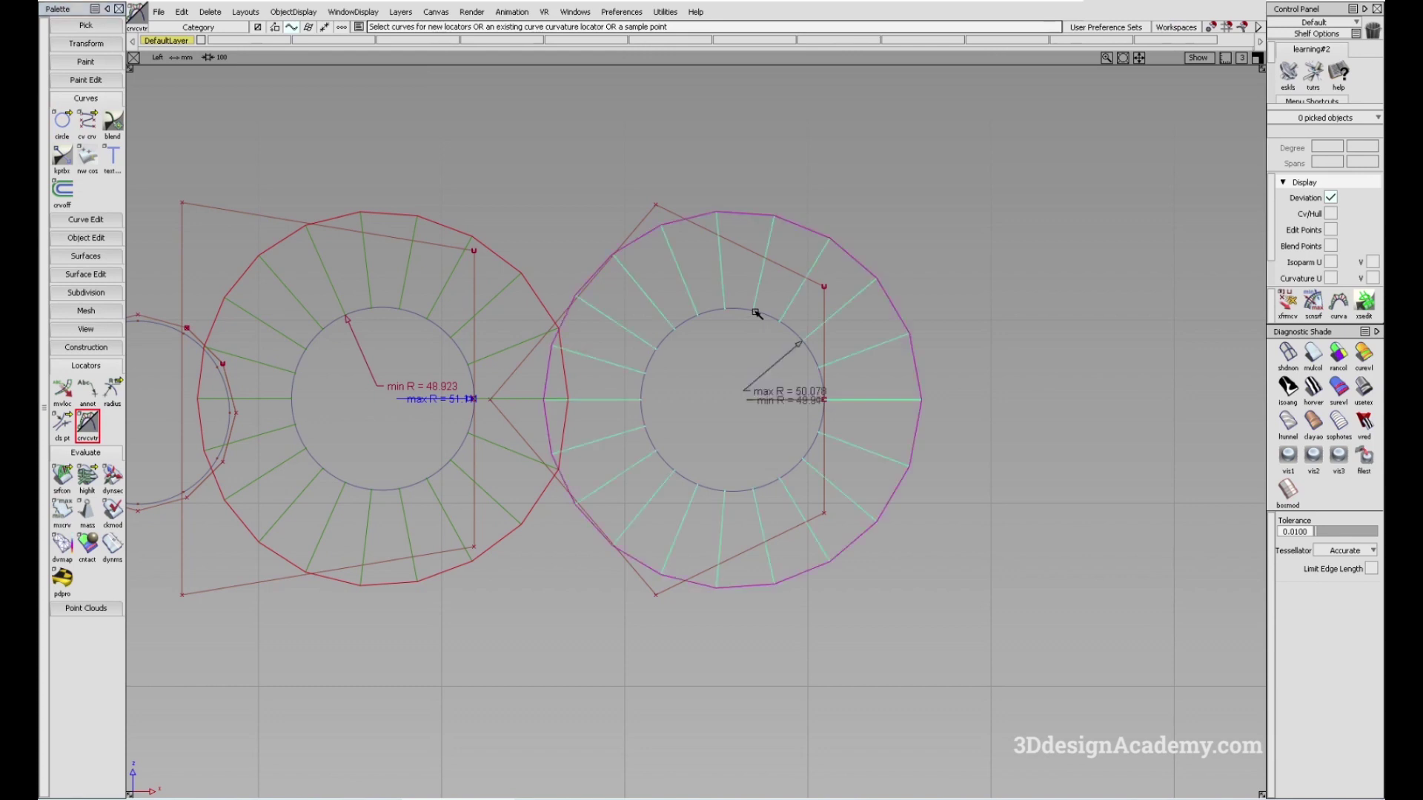
alt+shift+right_drag(810, 435, 915, 417)
alt+shift+middle_drag(915, 417, 861, 425)
ctrl+shift+drag(933, 438, 953, 529)
alt+shift+right_drag(971, 419, 992, 410)
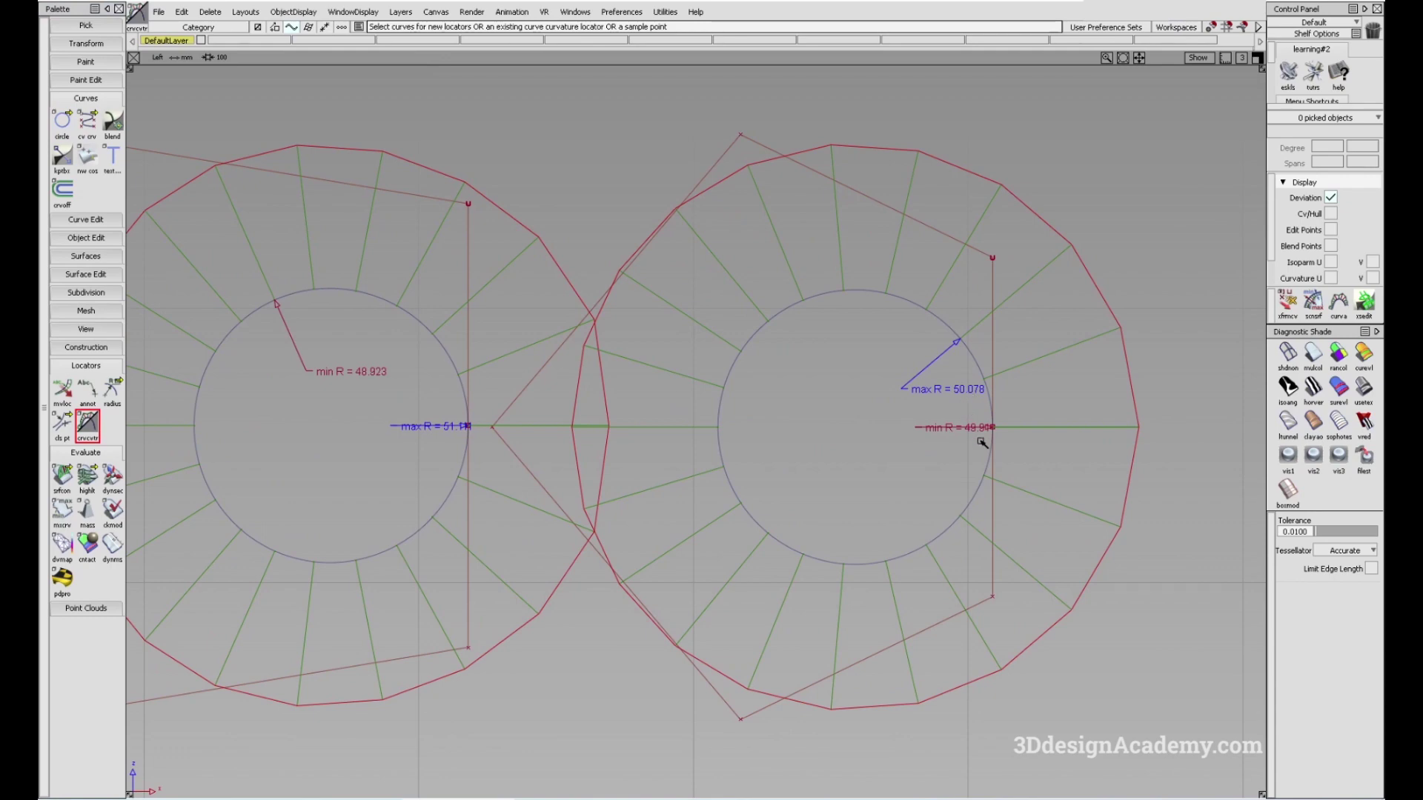
Examine and compare the minimum and maximum radius labels of the two non-periodic circles.
alt+shift+click(1003, 435)
alt+shift+right_drag(1003, 435, 1089, 427)
alt+shift+middle_drag(950, 419, 627, 409)
alt+shift+right_drag(785, 374, 602, 430)
alt+shift+middle_drag(602, 429, 694, 365)
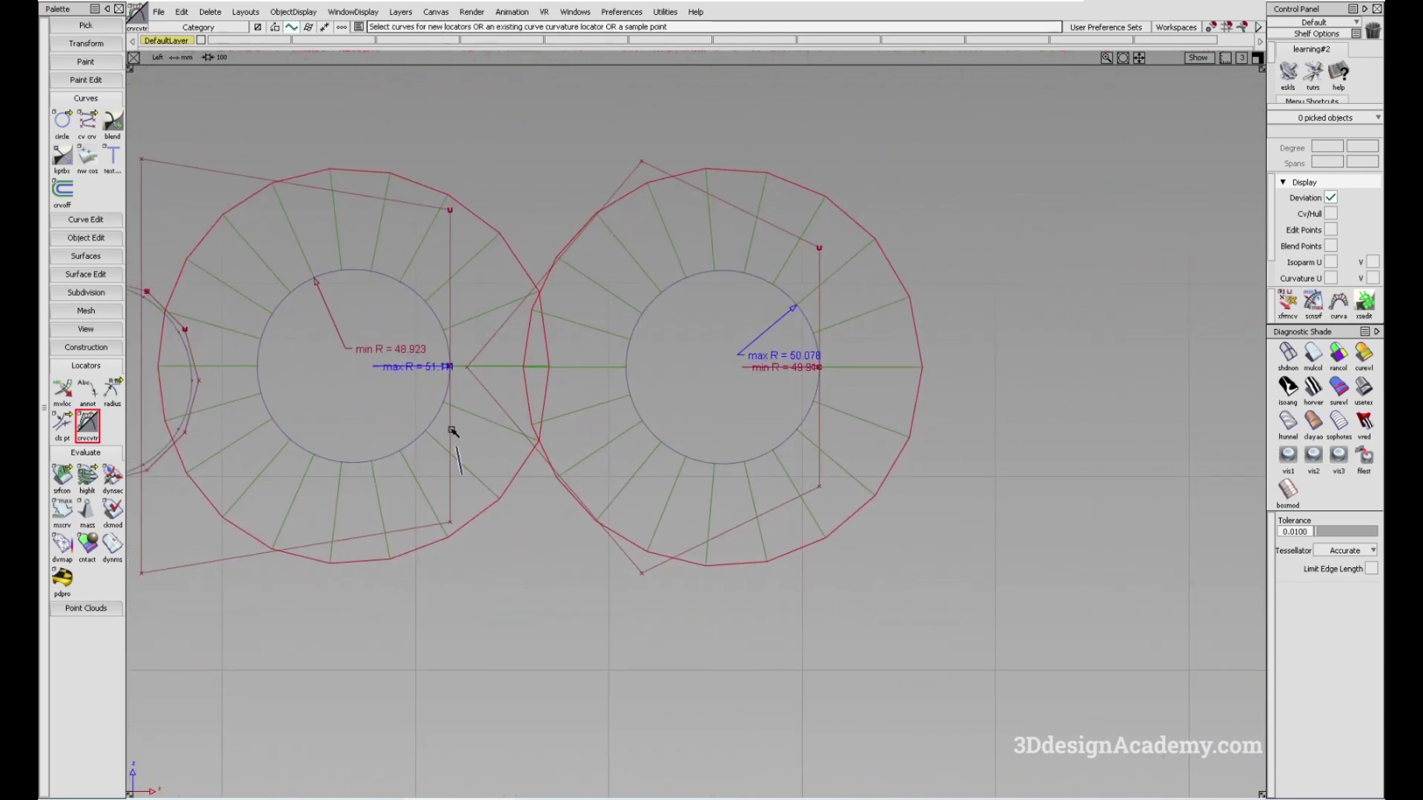
alt+shift+right_drag(457, 327, 355, 348)
alt+shift+middle_drag(645, 419, 580, 398)
alt+shift+middle_drag(354, 420, 823, 507)
mouse_move(802, 430)
alt+shift+middle_down()
mouse_move(787, 452)
mouse_move(799, 445)
alt+shift+middle_up()
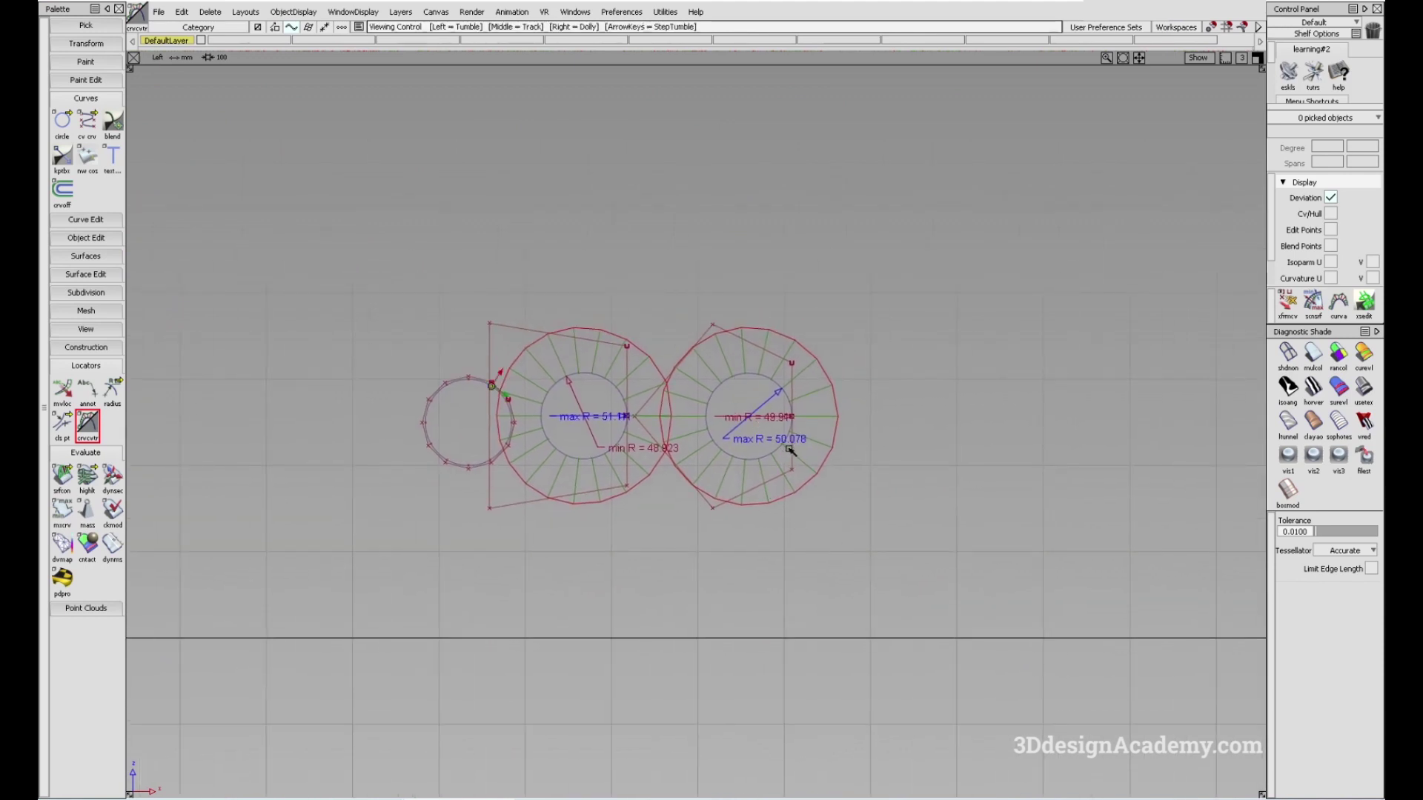
alt+shift+middle_drag(782, 454, 771, 460)
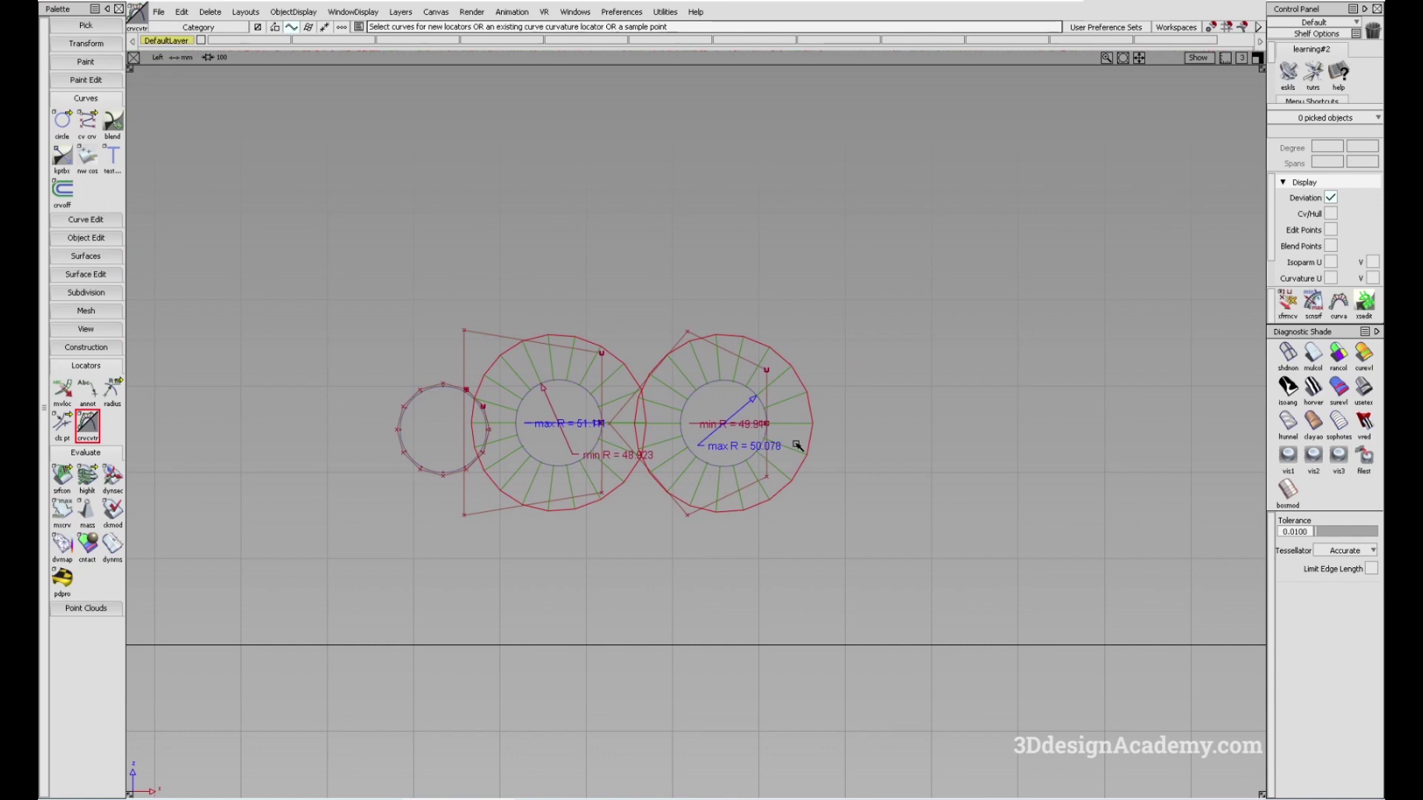
Delete the non-periodic degree 6 circle and remove the curvature locators from the view.
ctrl+shift+drag(677, 398, 724, 362)
click(750, 348)
key(Delete)
key(Delete)
alt+shift+middle_drag(680, 390, 660, 406)
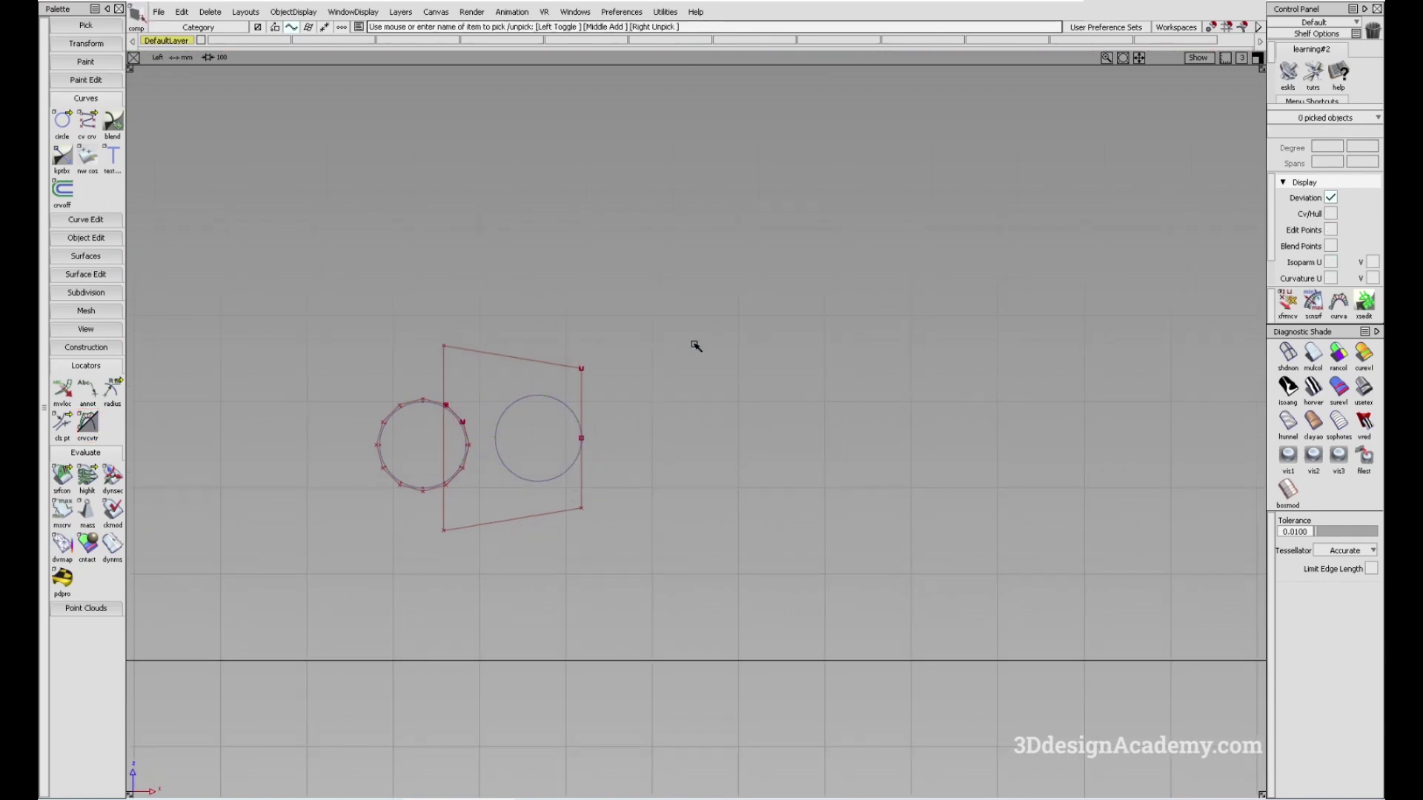
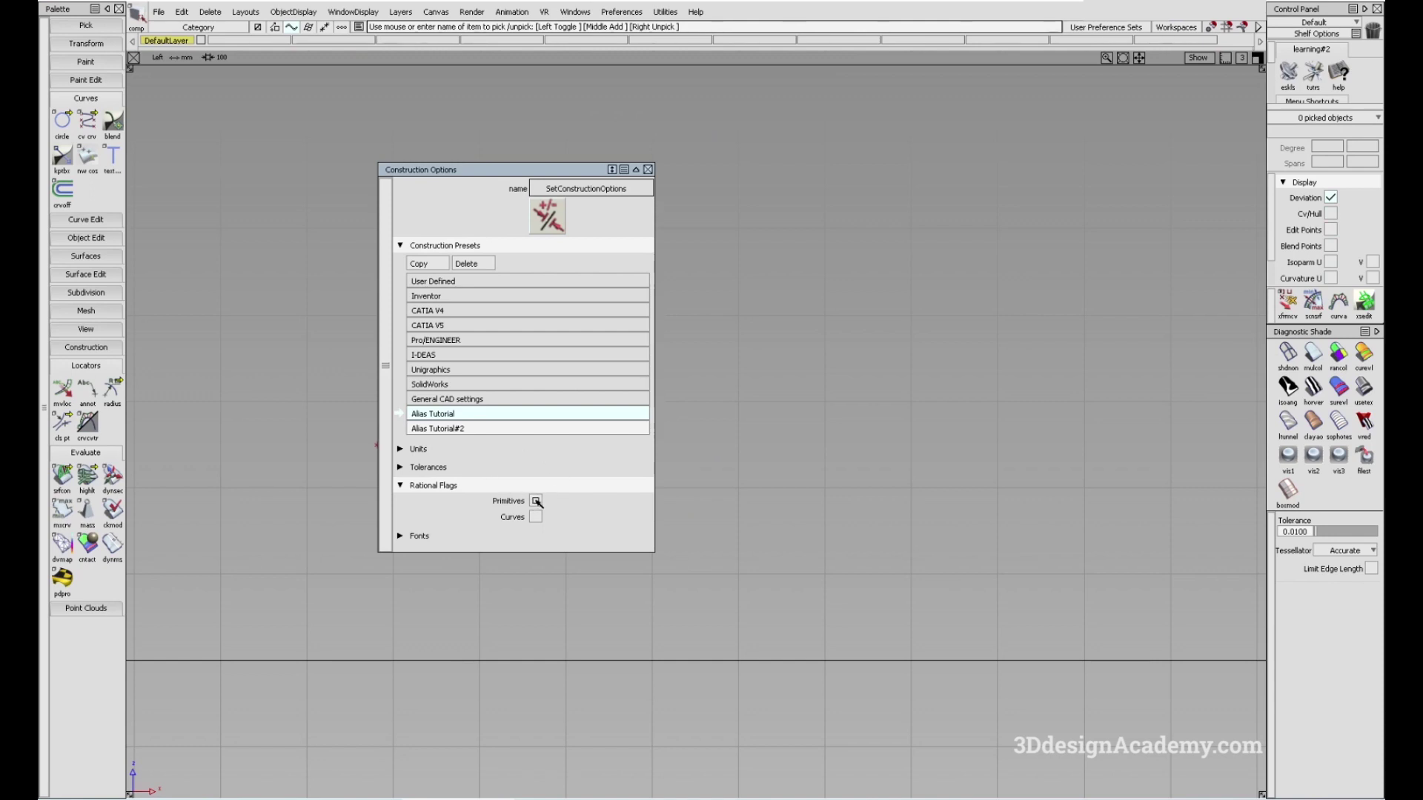
Turn on the rational flags for primitives and curves again in the construction options.
click(535, 518)
click(648, 169)
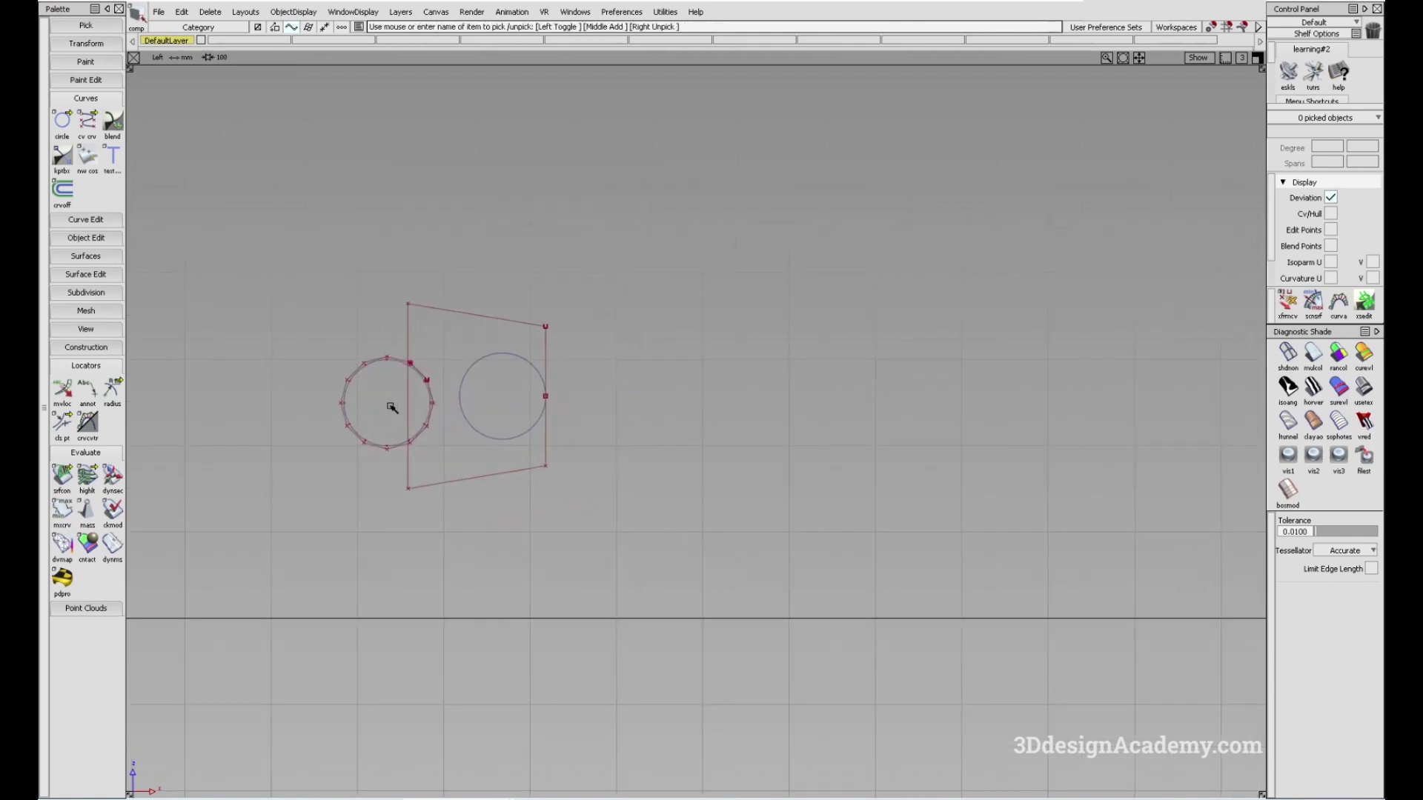
Place a rational 360-degree circle with one segment and degree 6 to the right of the other two, leaving it deselected.
double_click(63, 122)
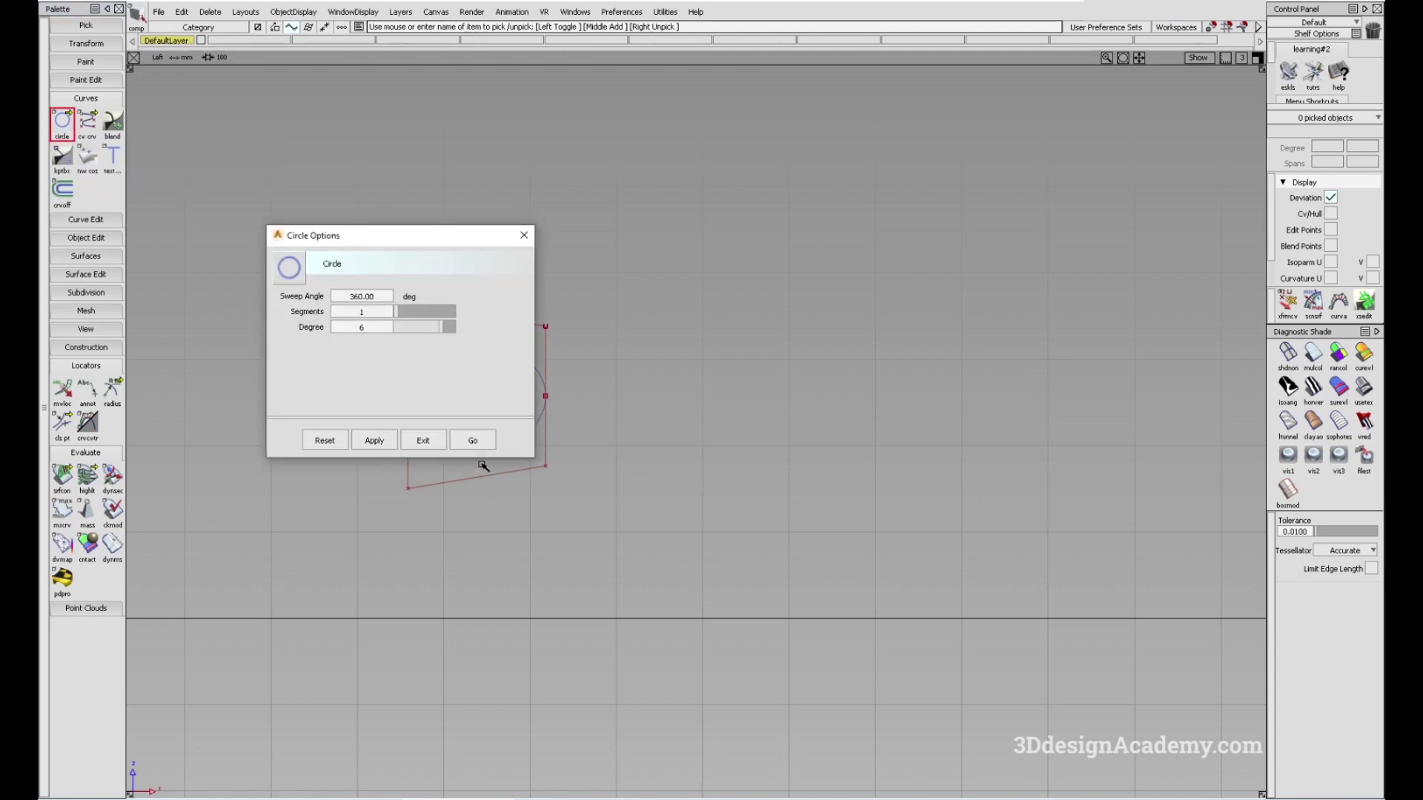
click(476, 442)
click(666, 400)
alt+shift+right_drag(716, 413, 741, 392)
alt+shift+middle_drag(742, 392, 630, 448)
ctrl+shift+drag(670, 532, 688, 472)
alt+shift+right_drag(688, 472, 738, 509)
alt+shift+middle_drag(738, 510, 714, 432)
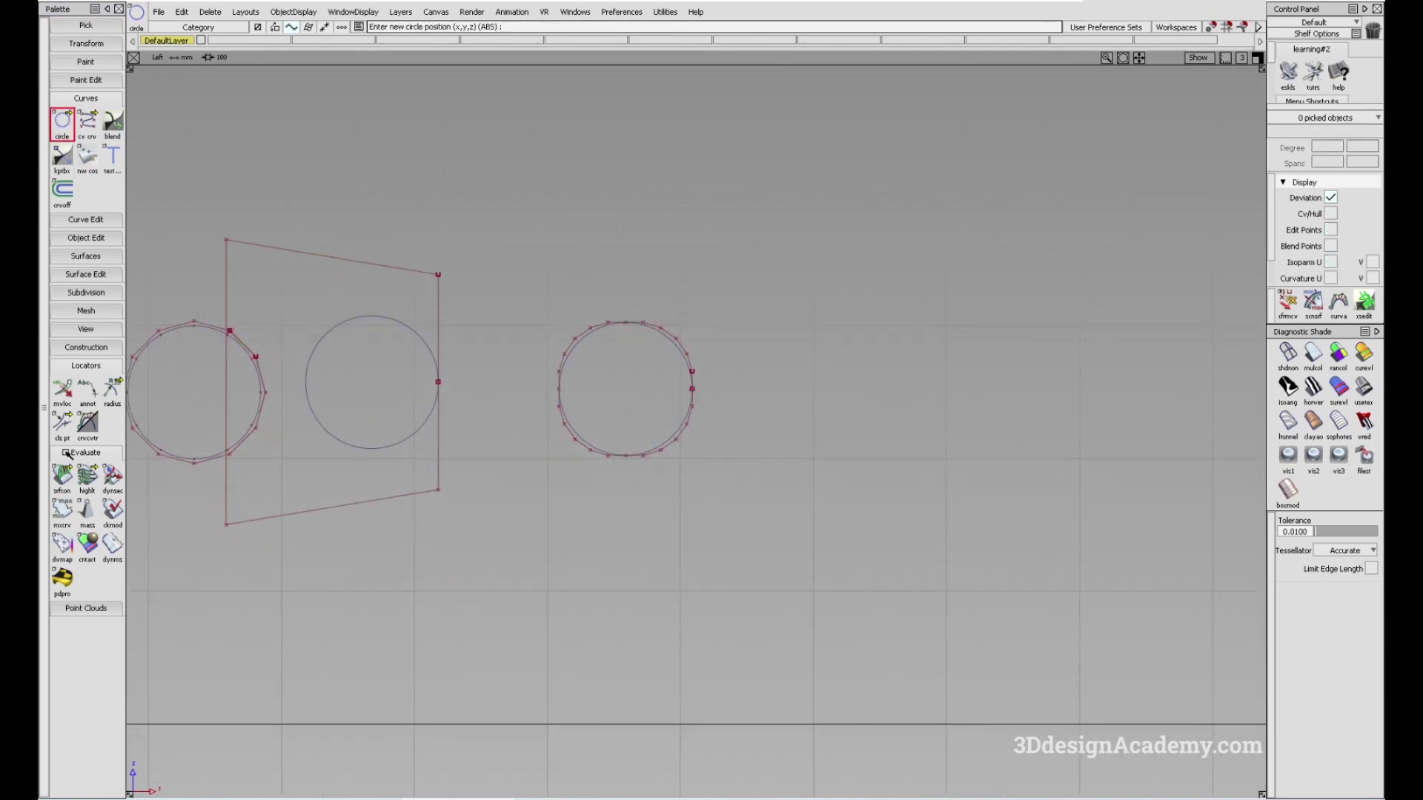
Measure the rational degree 6 circle's minimum and maximum radius with a curve curvature locator.
mouse_move(104, 393)
mouse_down()
mouse_move(92, 431)
mouse_move(103, 420)
mouse_up()
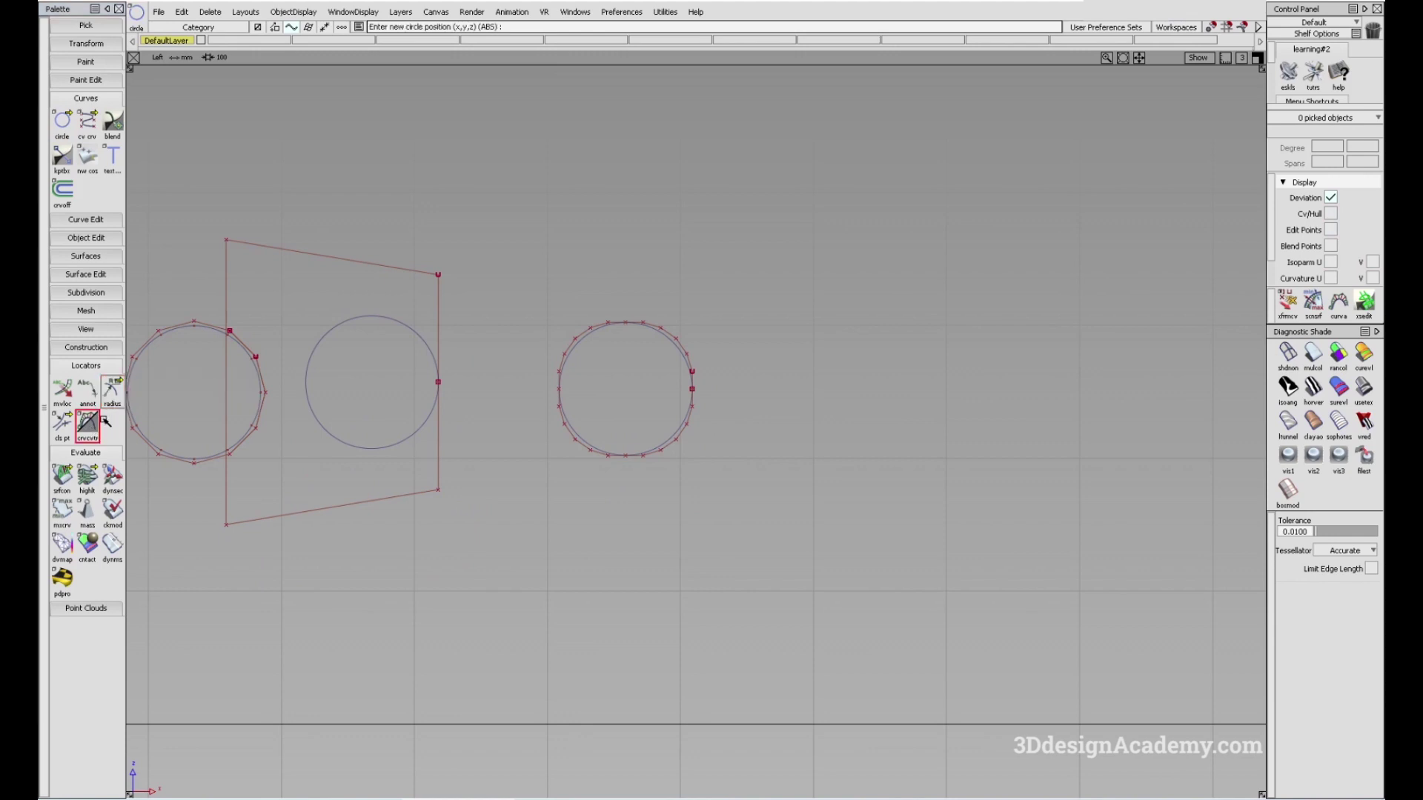
click(673, 338)
alt+shift+middle_drag(610, 394, 576, 408)
alt+shift+right_drag(576, 408, 682, 396)
alt+shift+middle_drag(682, 395, 627, 400)
Pick the rational degree 6 circle to check its degree and spans, and clear the selection.
ctrl+shift+drag(696, 571, 646, 400)
drag(651, 357, 716, 399)
key(alt+shift)
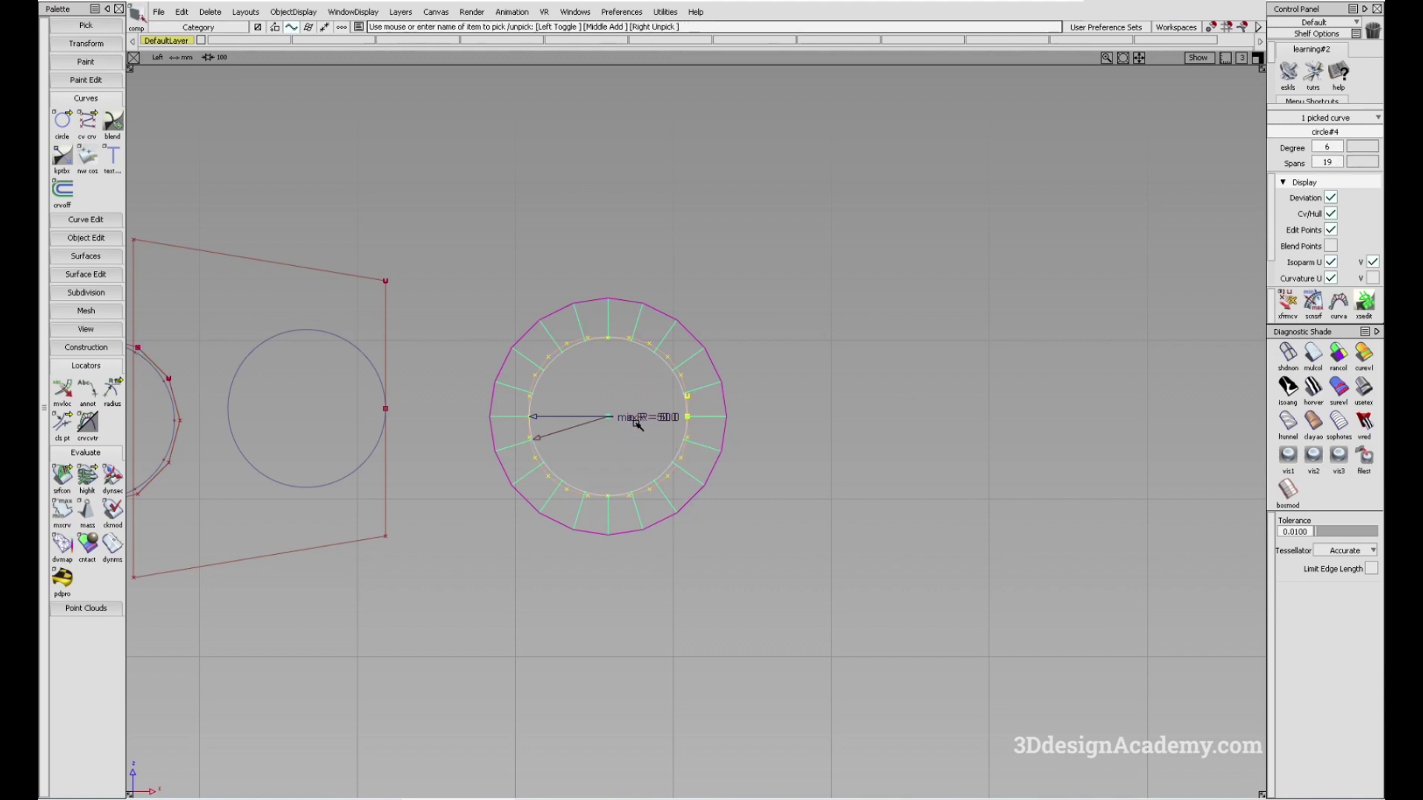
alt+shift+right_drag(654, 430, 669, 435)
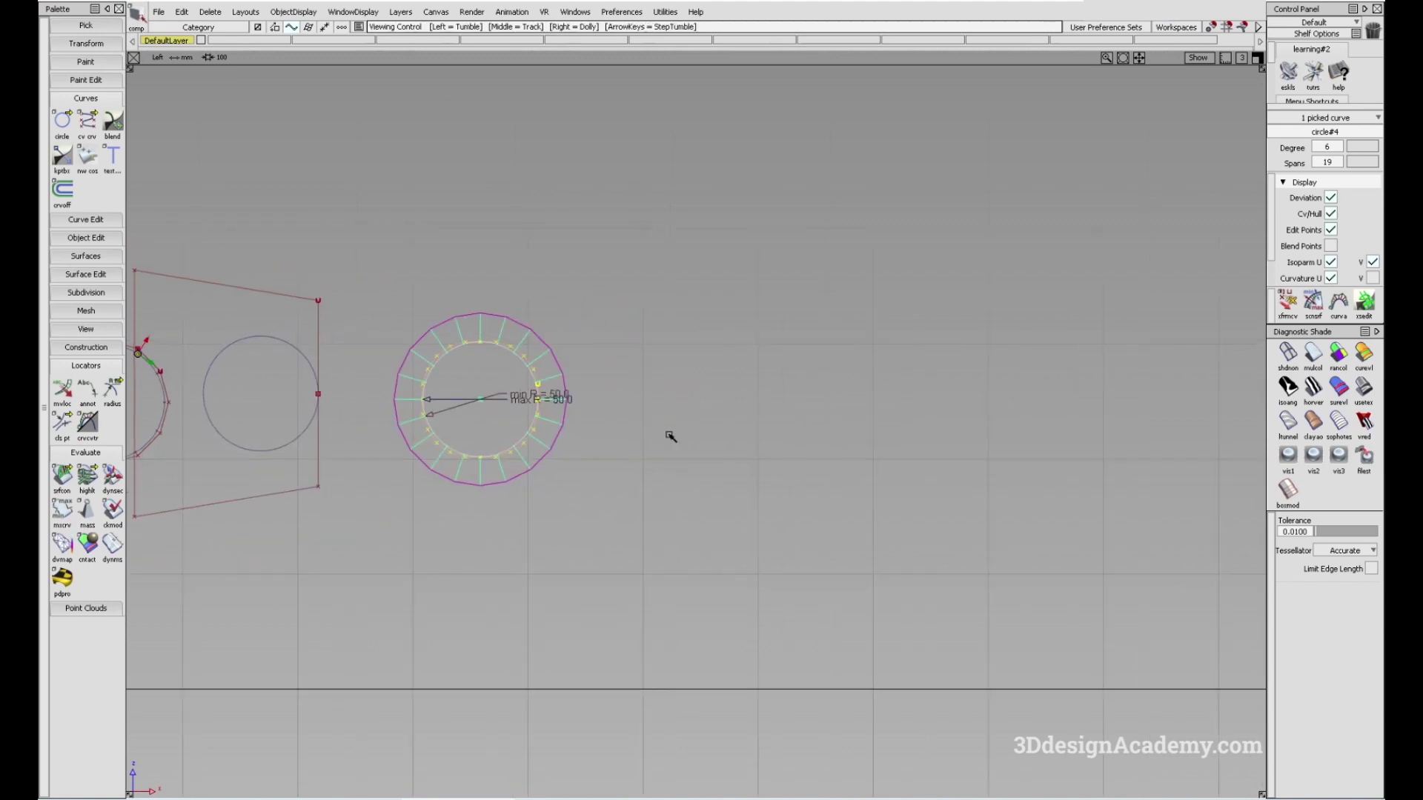
ctrl+shift+drag(499, 597, 459, 449)
alt+shift+middle_drag(334, 410, 312, 415)
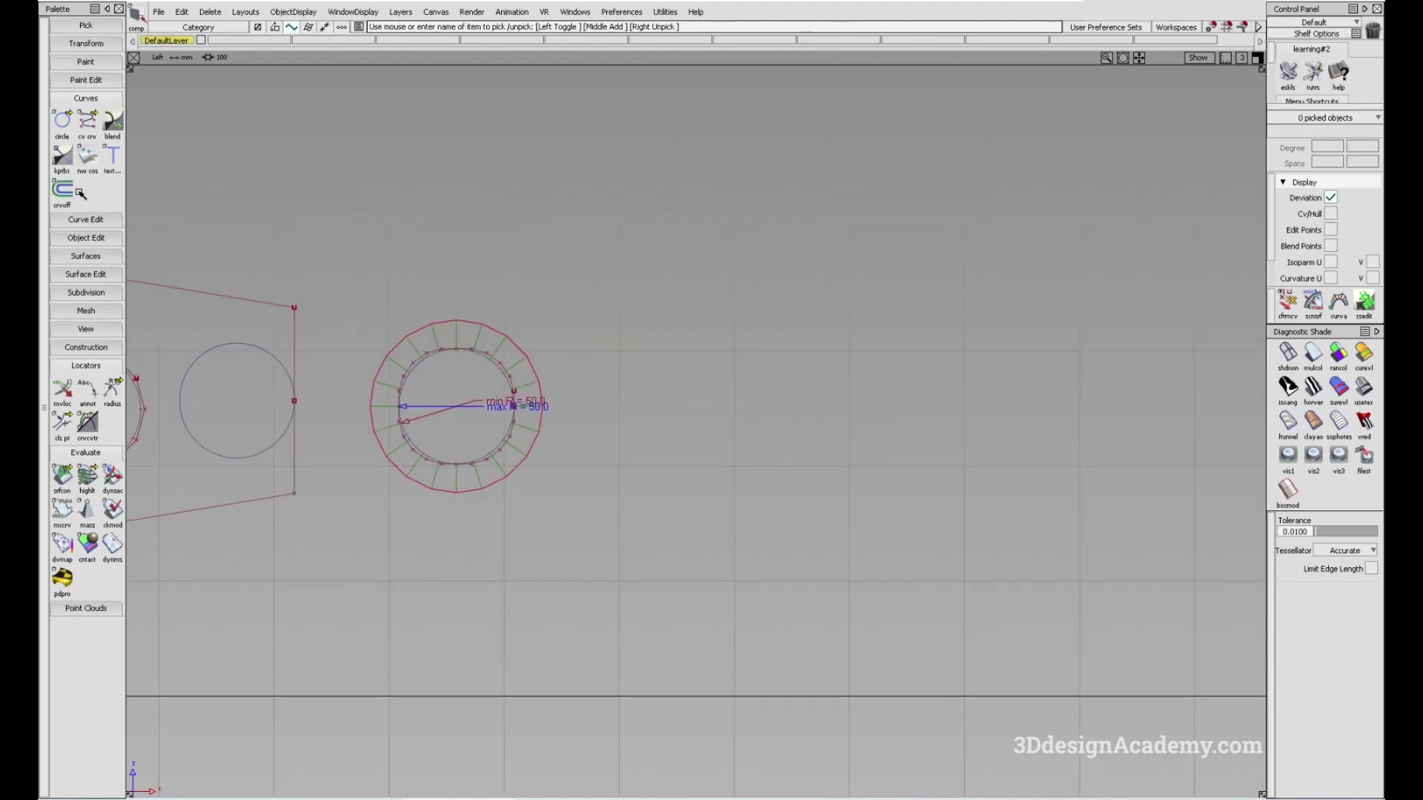
Place a rational 360-degree circle with one segment and degree 3 to the right of the degree 6 circle, leaving it deselected.
double_click(62, 120)
drag(443, 330, 410, 331)
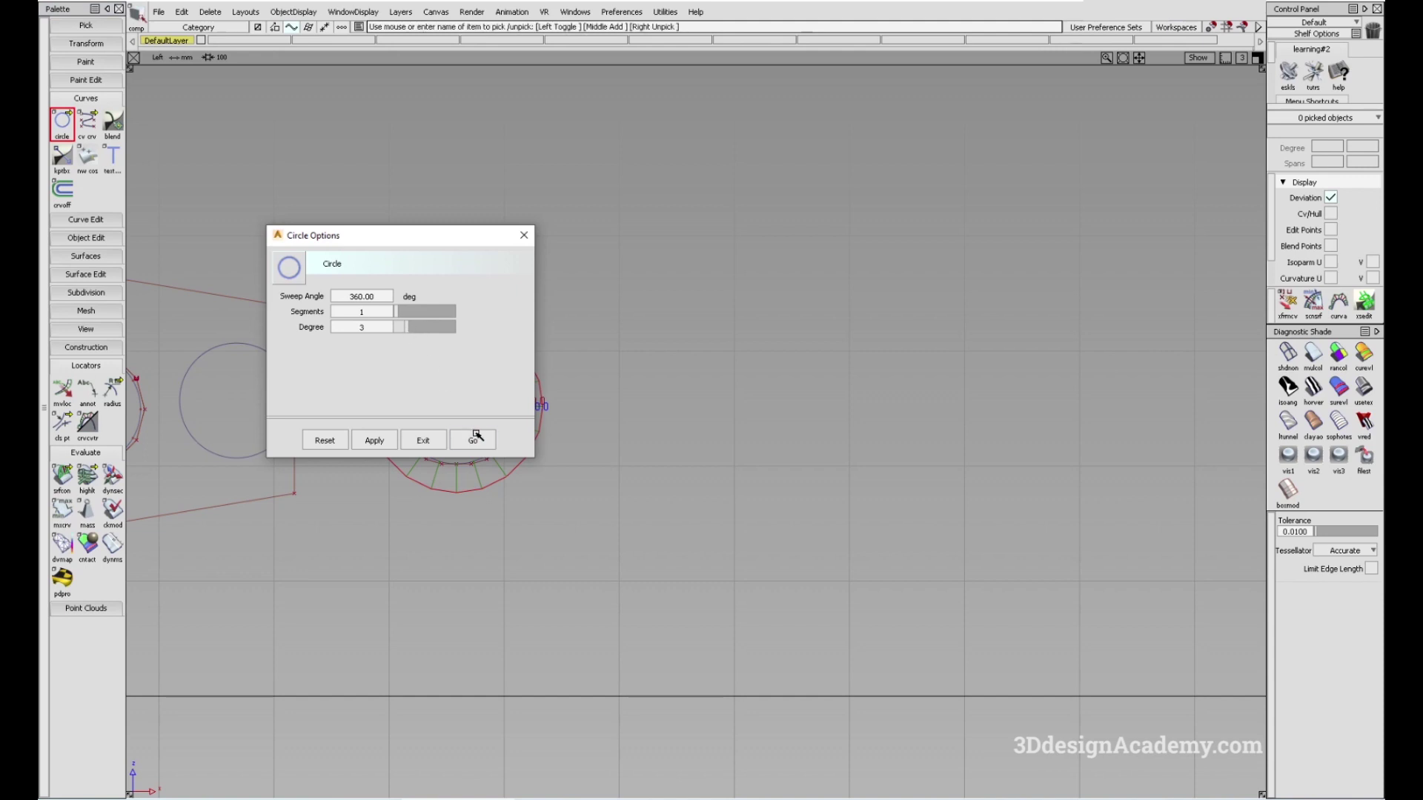
click(472, 440)
click(677, 401)
ctrl+shift+drag(665, 454, 666, 375)
alt+shift+right_drag(666, 375, 797, 381)
alt+shift+middle_drag(562, 399, 610, 391)
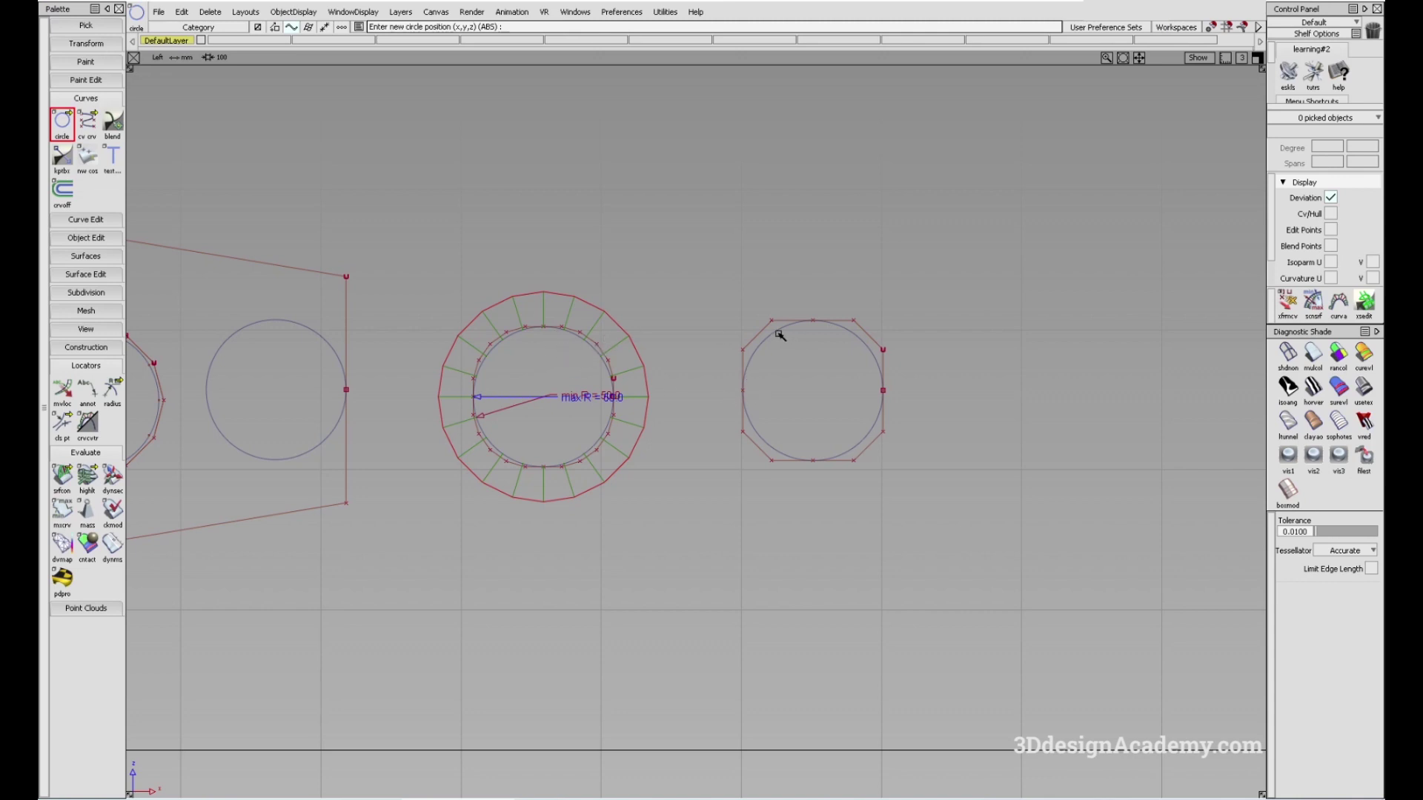
Measure the rational degree 3 circle's minimum and maximum radius with a curve curvature locator.
alt+shift+middle_drag(761, 330, 679, 400)
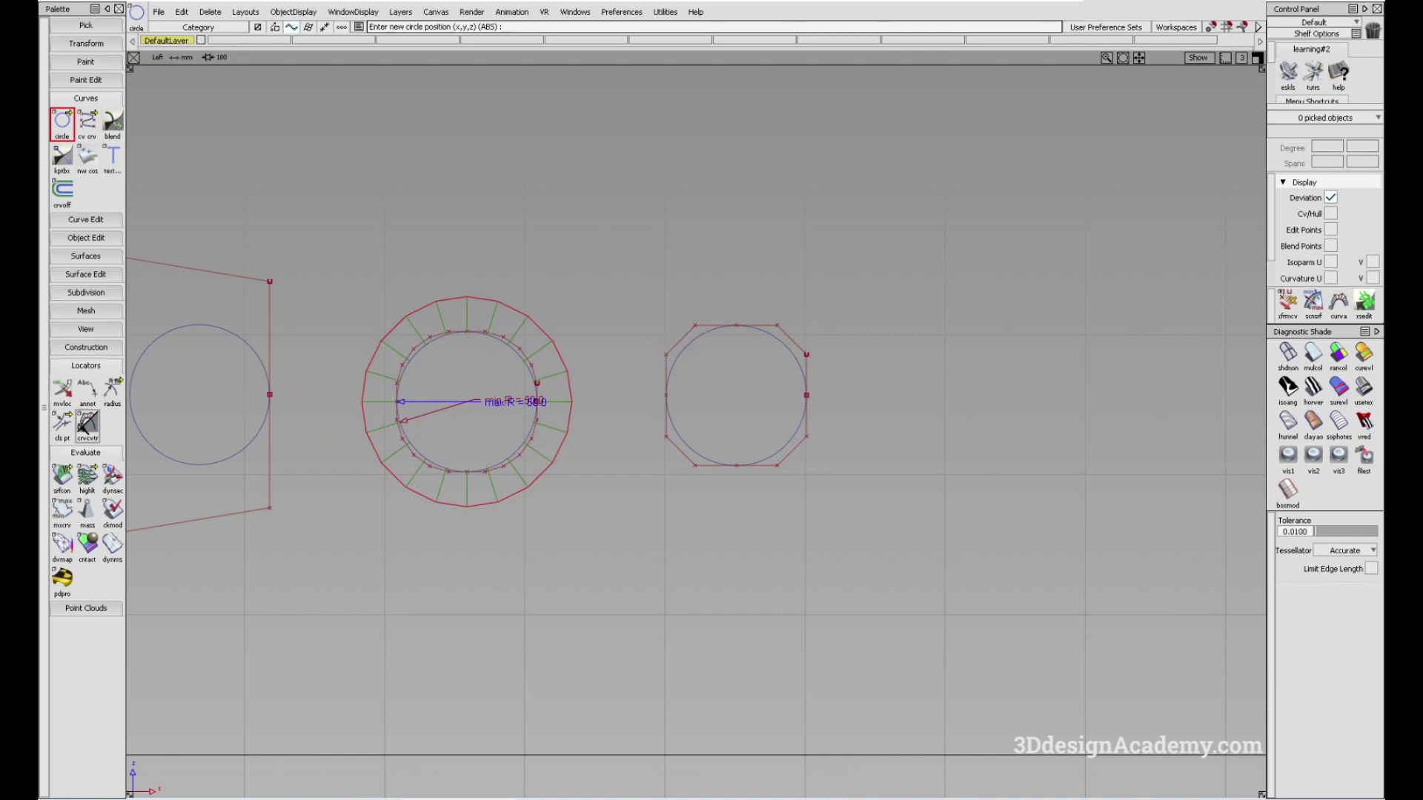
click(86, 425)
click(763, 326)
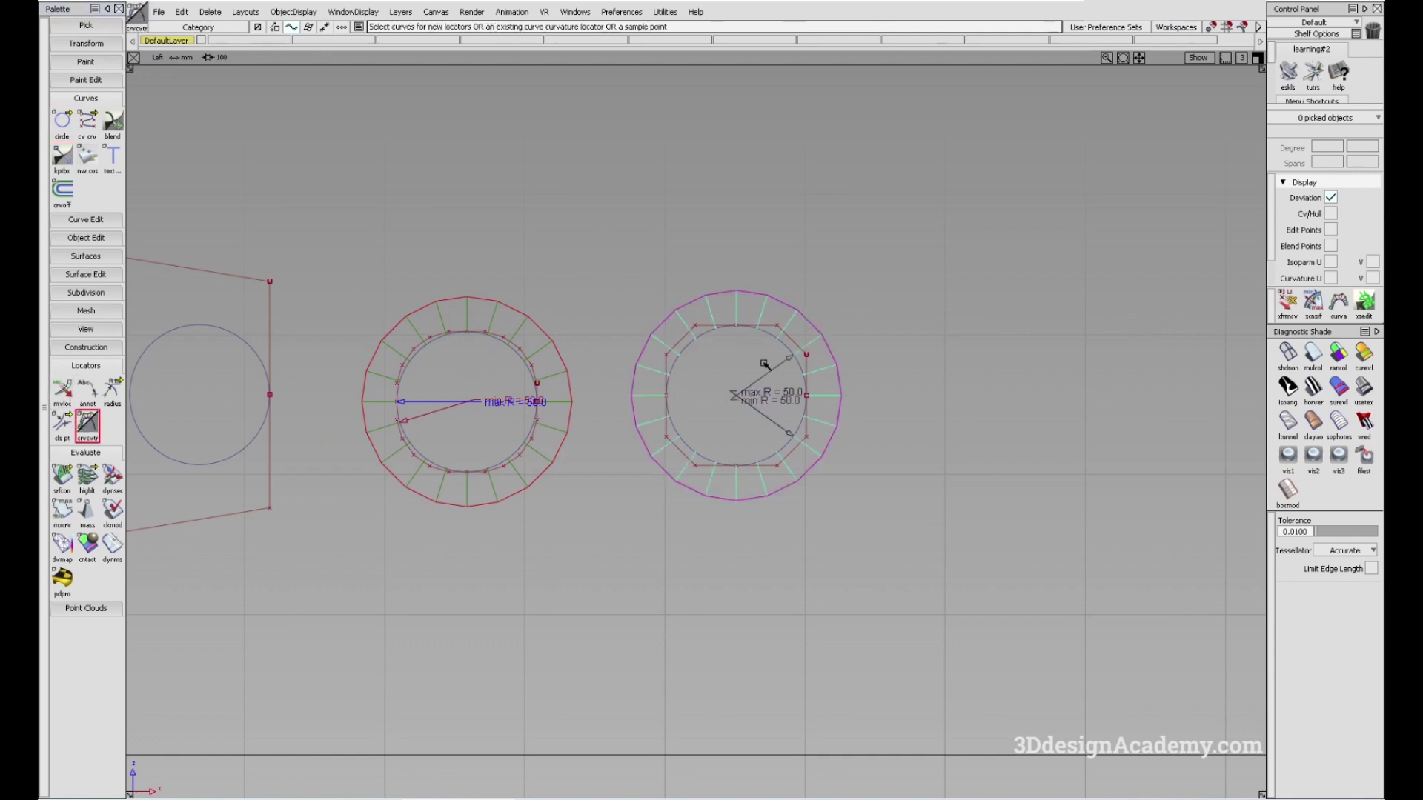
Place a rational 360-degree circle with one segment and degree 2 to the right of the degree 3 circle.
alt+shift+middle_drag(798, 415, 654, 404)
double_click(58, 123)
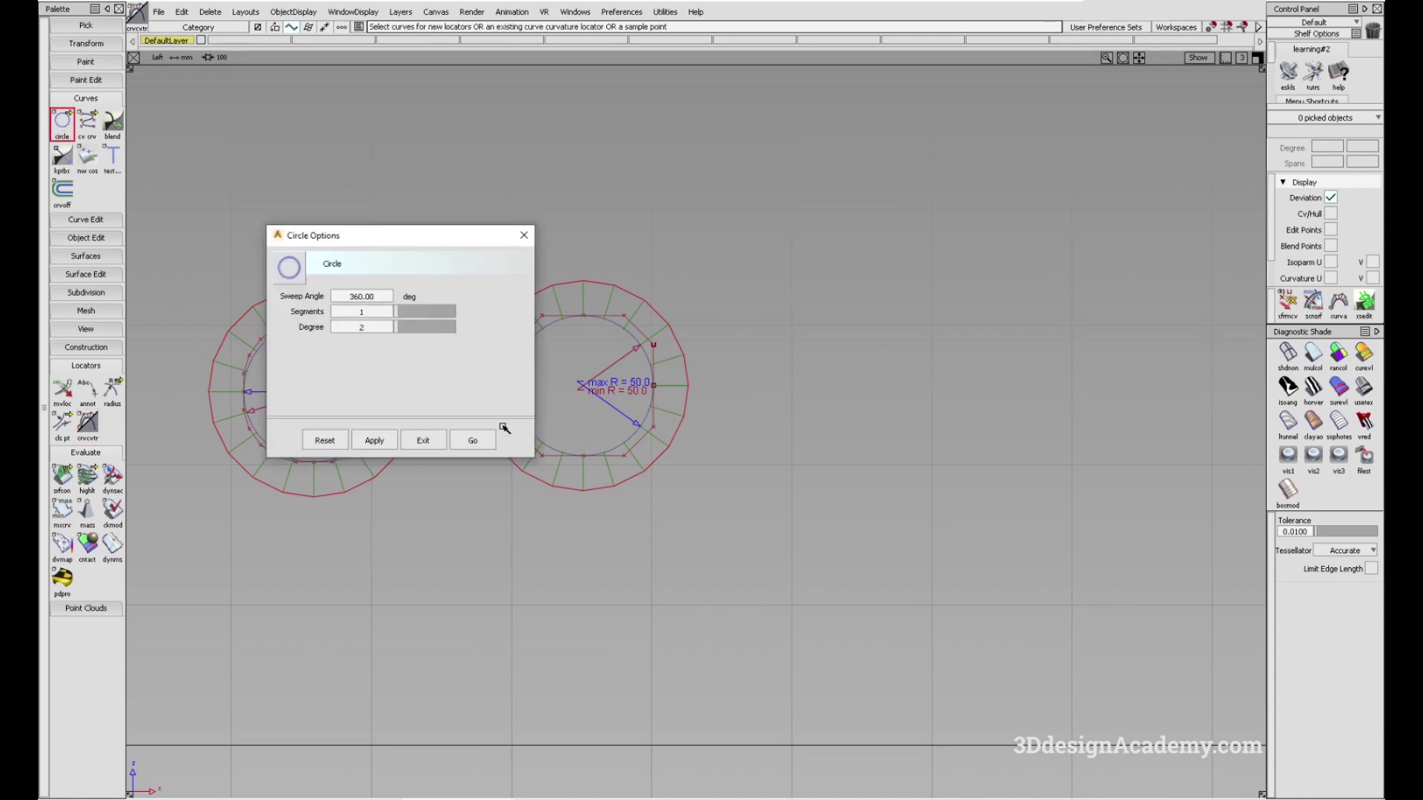
click(472, 440)
click(896, 385)
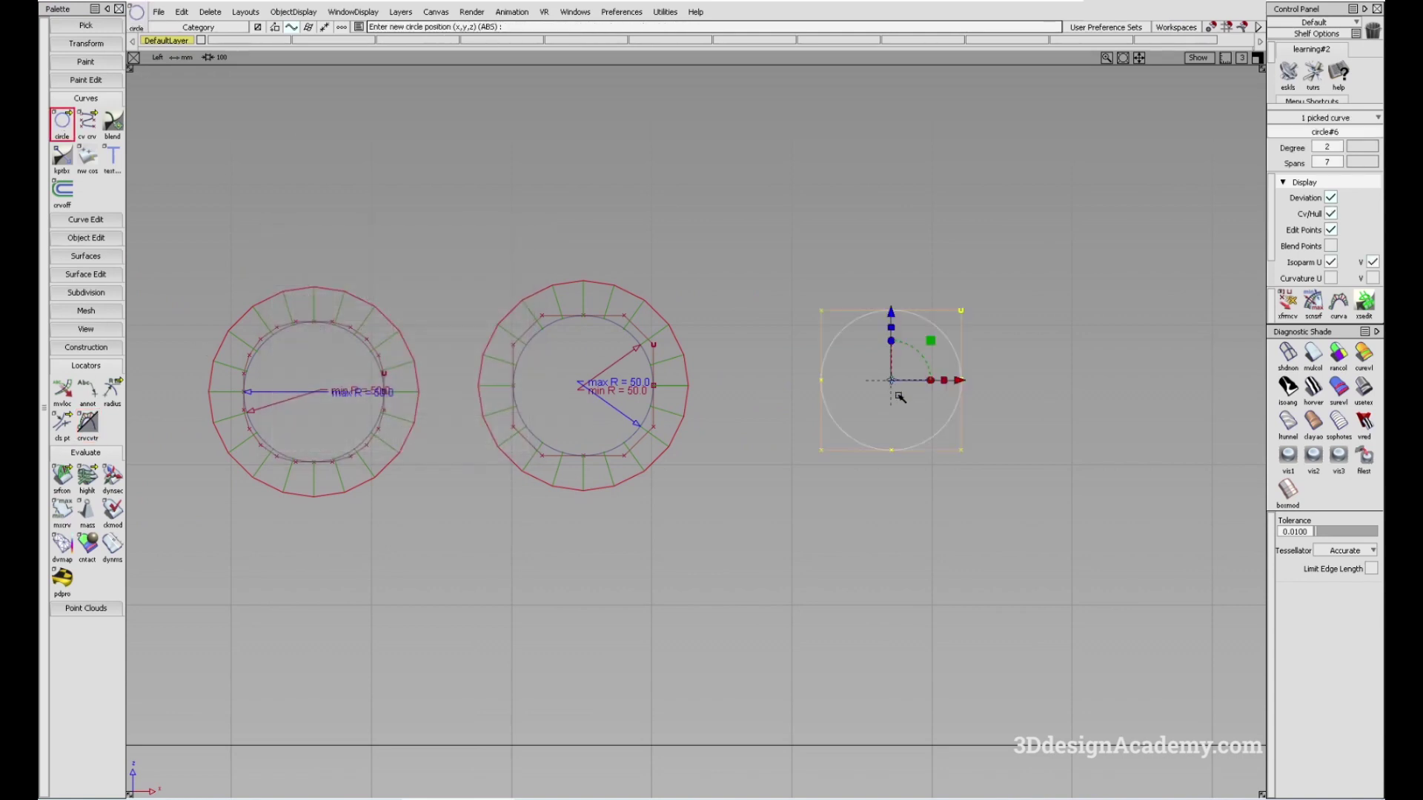
Measure the rational degree 2 circle's minimum and maximum radius with a curve curvature locator.
alt+shift+middle_drag(896, 389, 756, 404)
click(87, 423)
click(761, 334)
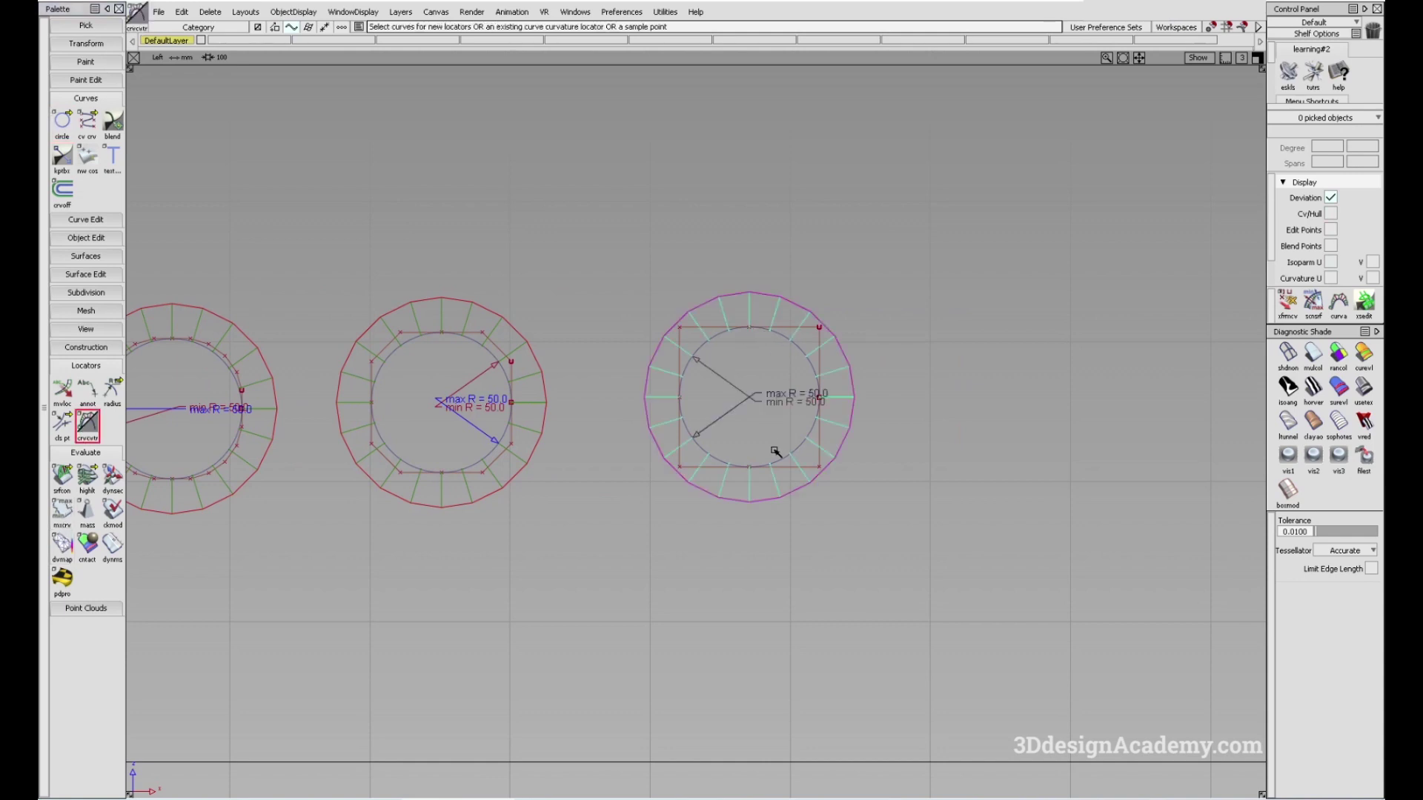
Delete all curvature locators from the circles.
alt+shift+right_drag(727, 400, 519, 459)
alt+shift+middle_drag(623, 531, 786, 480)
key(ctrl+l)
alt+shift+middle_drag(713, 369, 684, 373)
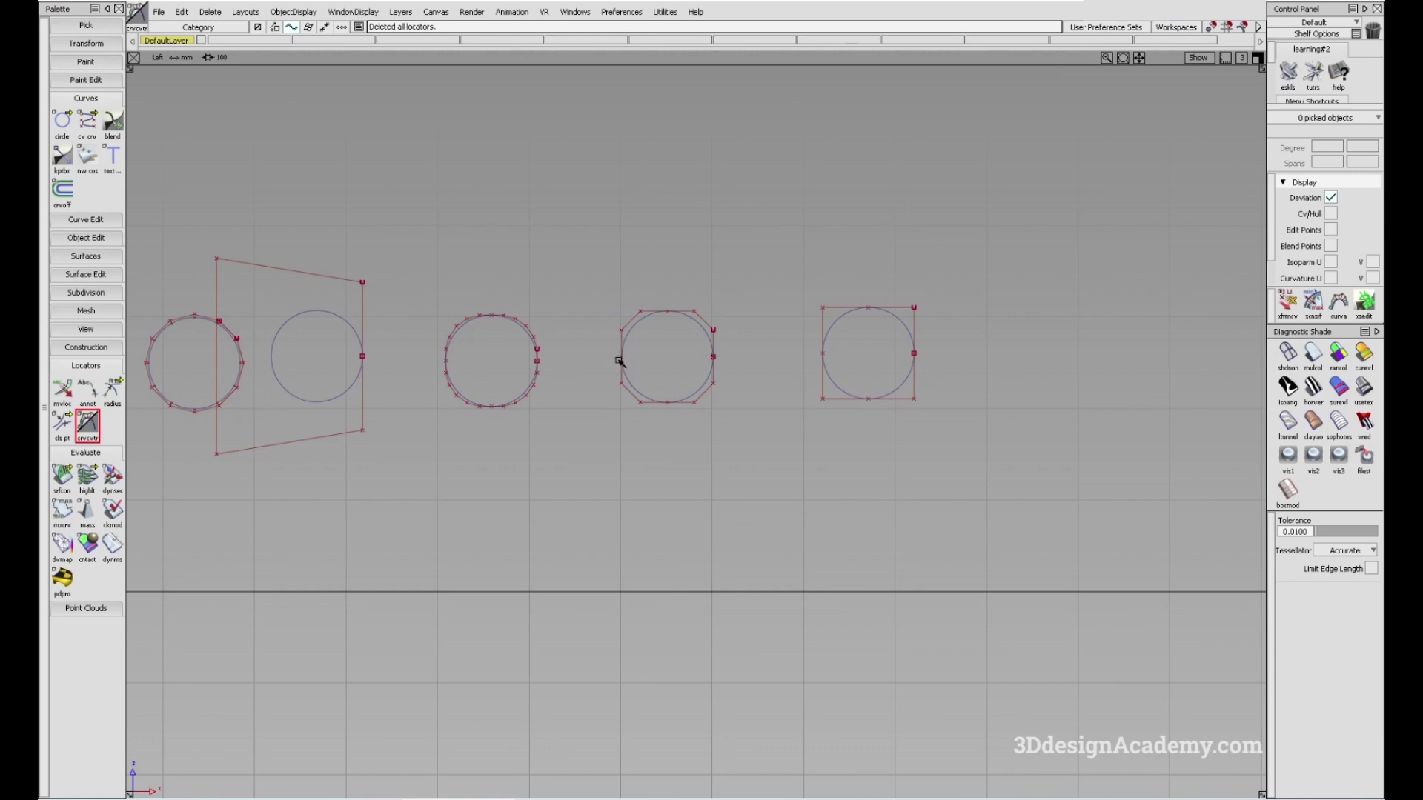
Delete the three rational circles, leaving the periodic circle and the non-periodic single-span circle.
alt+shift+middle_drag(523, 507, 531, 483)
alt+shift+middle_drag(531, 280, 554, 295)
ctrl+shift+drag(640, 420, 624, 364)
drag(461, 259, 1067, 496)
alt+shift+middle_drag(542, 412, 686, 373)
key(Delete)
key(Return)
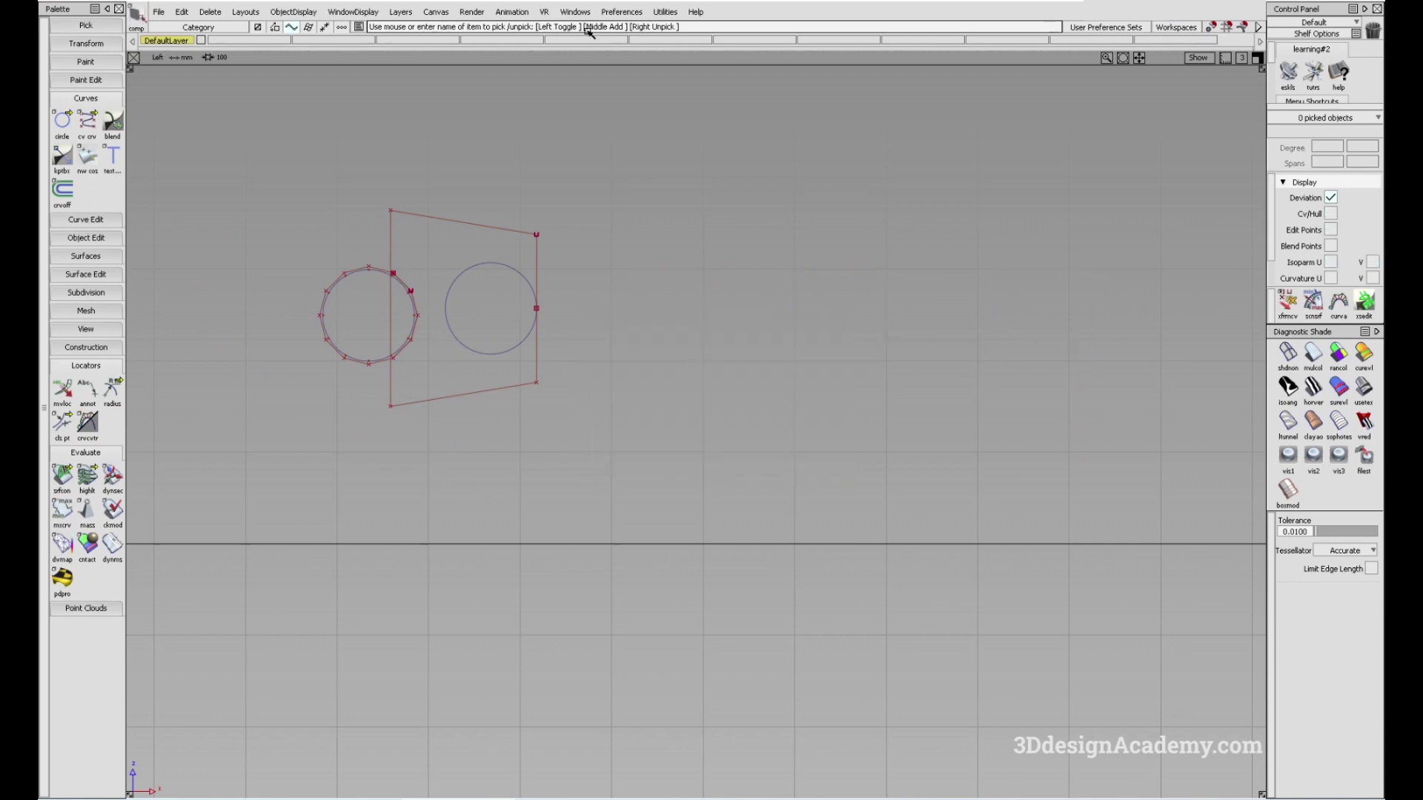
Turn off the rational flags for primitives and curves in the construction options.
click(623, 12)
click(644, 129)
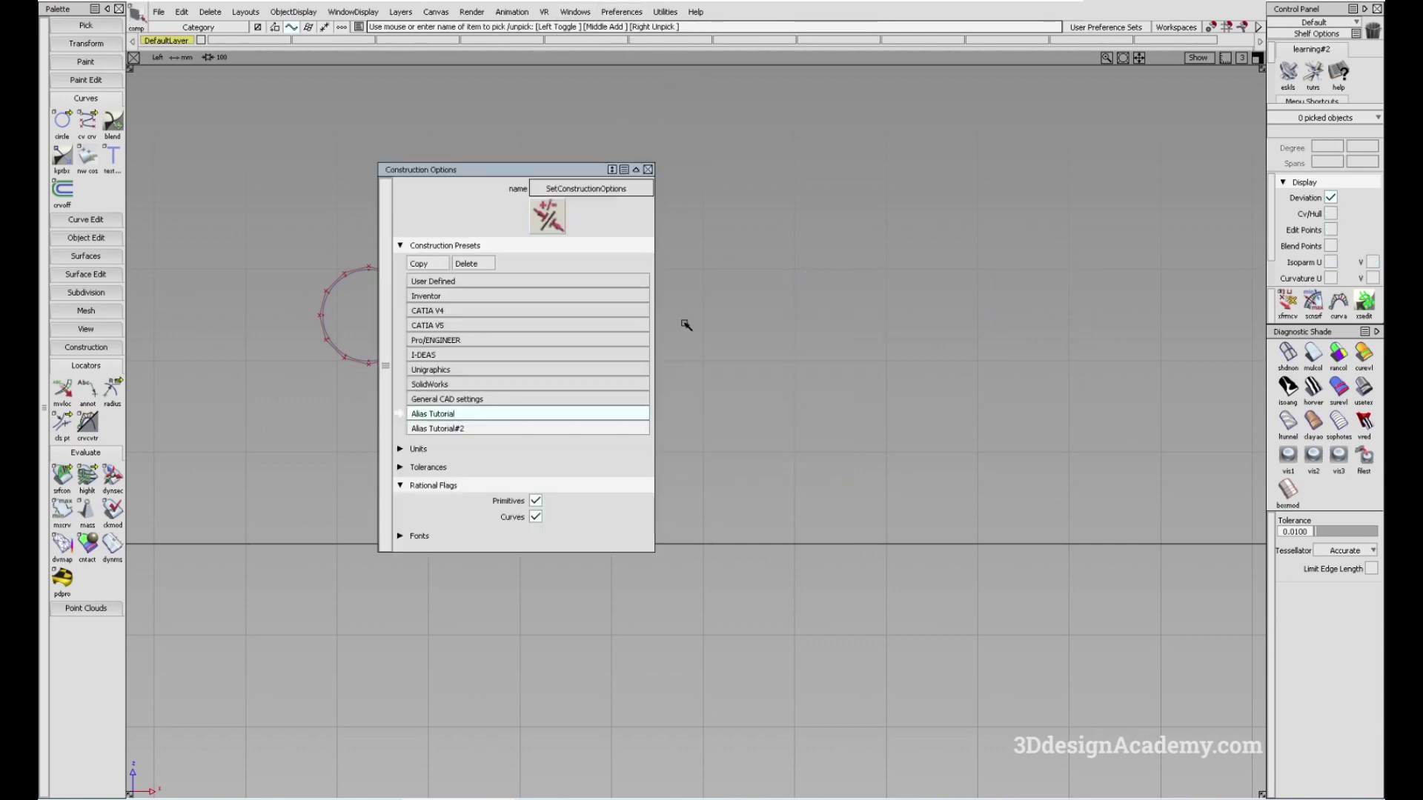
click(536, 501)
click(535, 517)
click(648, 170)
Create a periodic circle with degree 1 and 3 spans to the right of the non-periodic circle.
alt+shift+middle_drag(628, 369, 616, 387)
alt+shift+middle_drag(445, 303, 489, 324)
ctrl+shift+drag(536, 472, 508, 349)
alt+shift+middle_drag(496, 369, 508, 388)
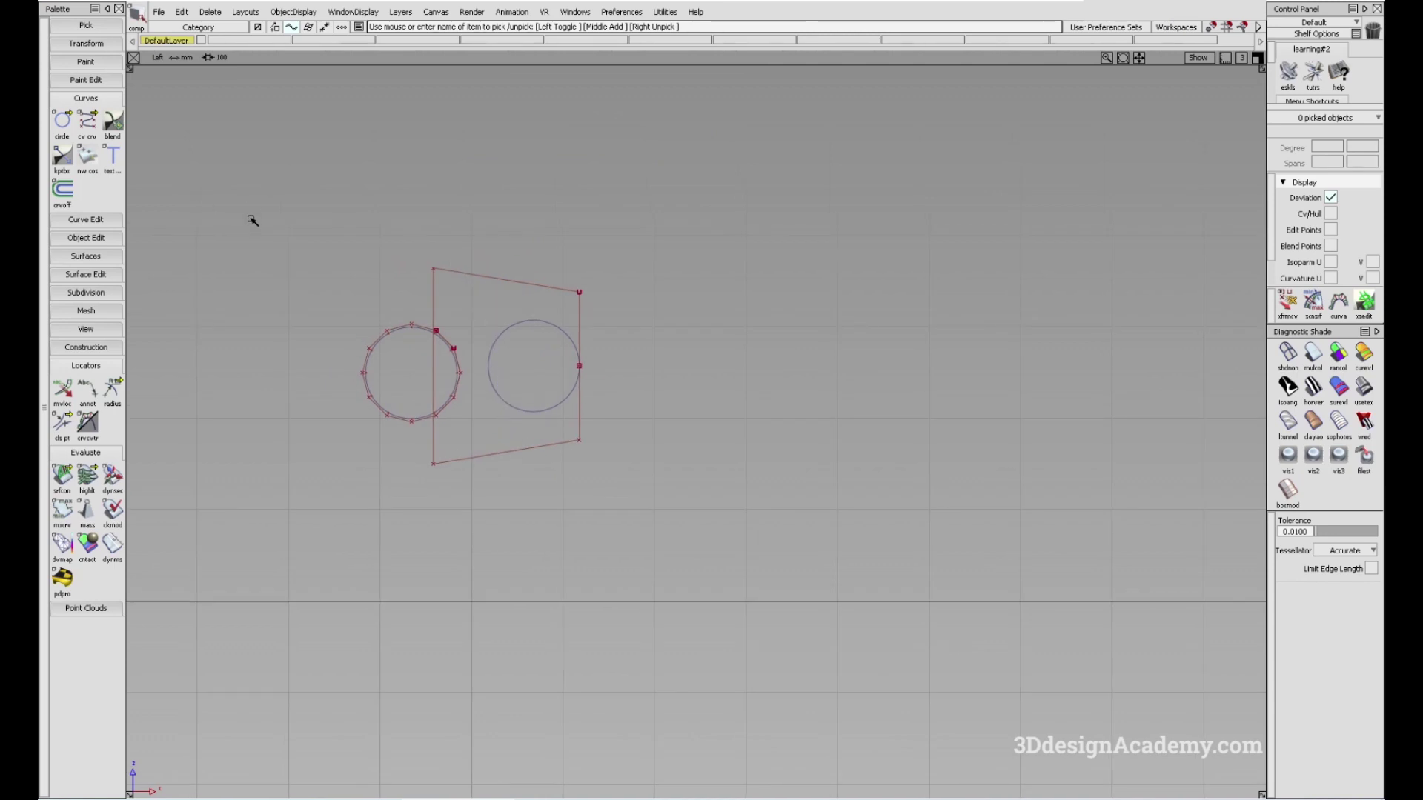
double_click(62, 120)
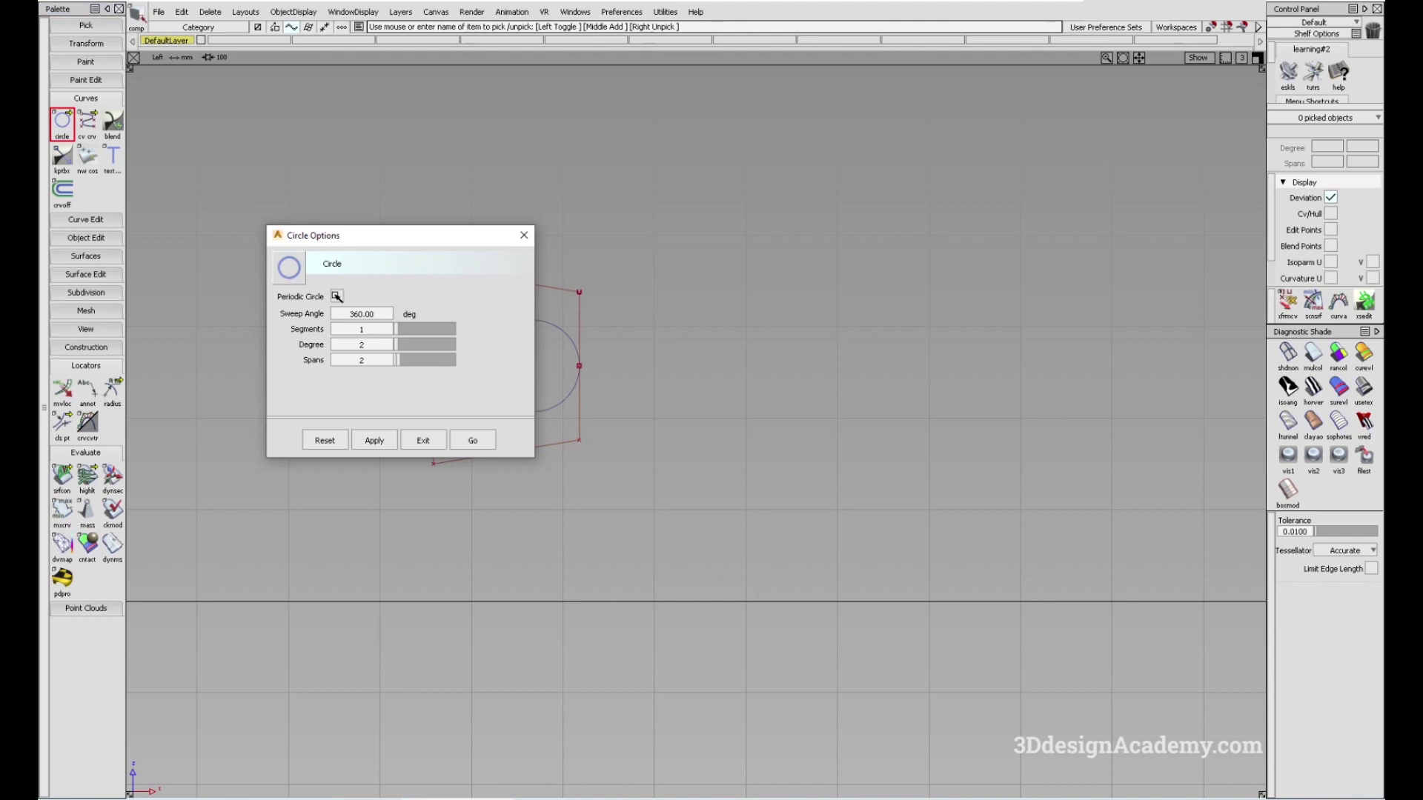
click(337, 296)
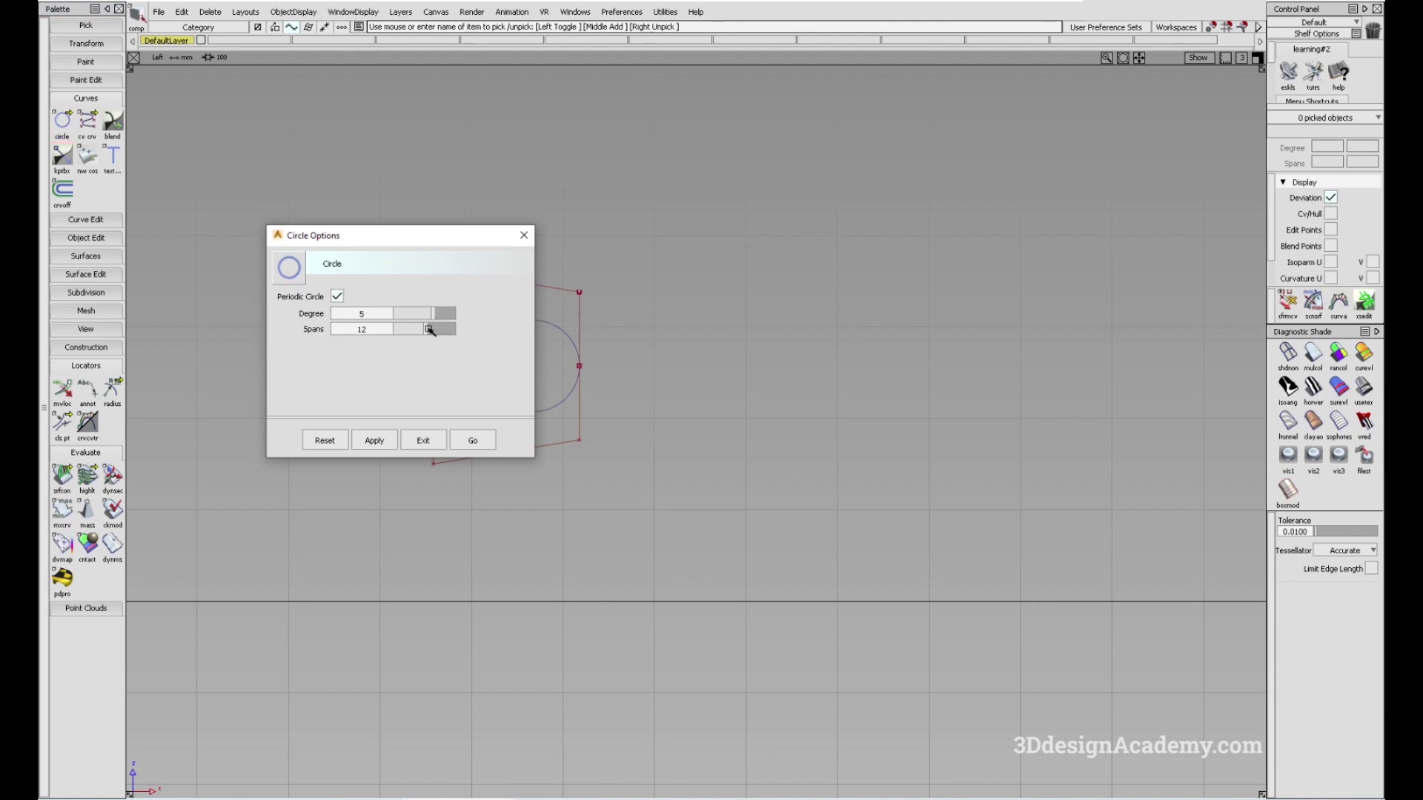
drag(430, 316, 244, 337)
drag(429, 331, 413, 332)
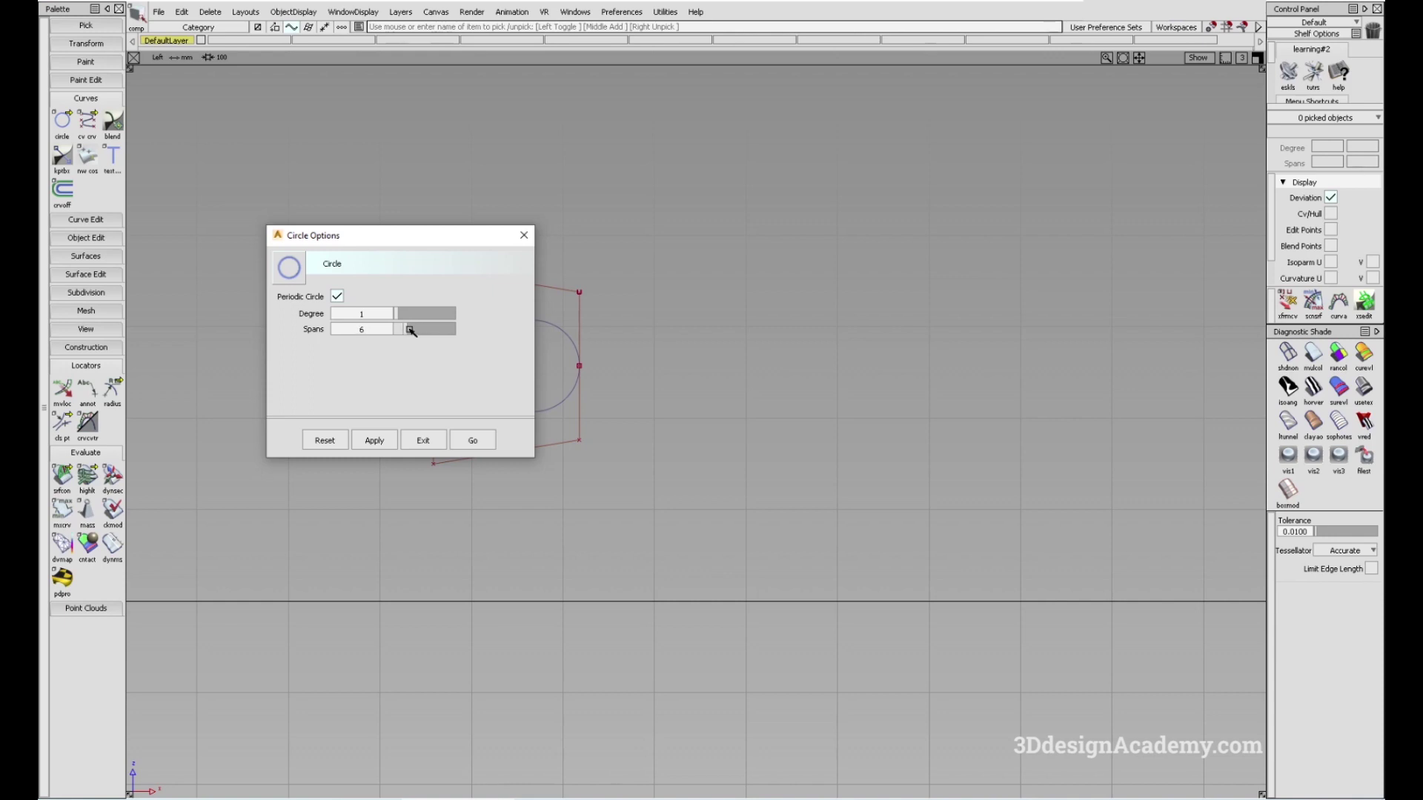
drag(402, 330, 349, 335)
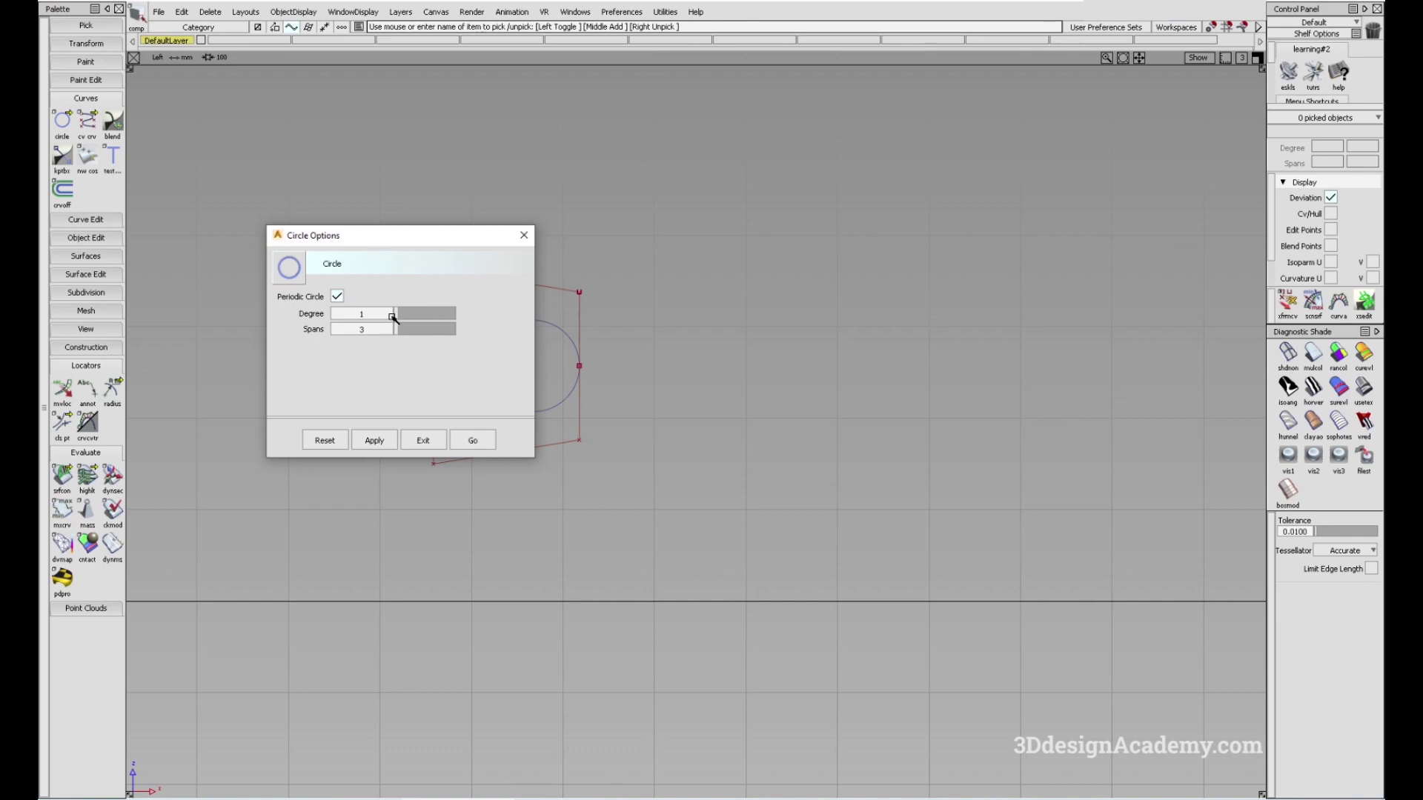
click(471, 439)
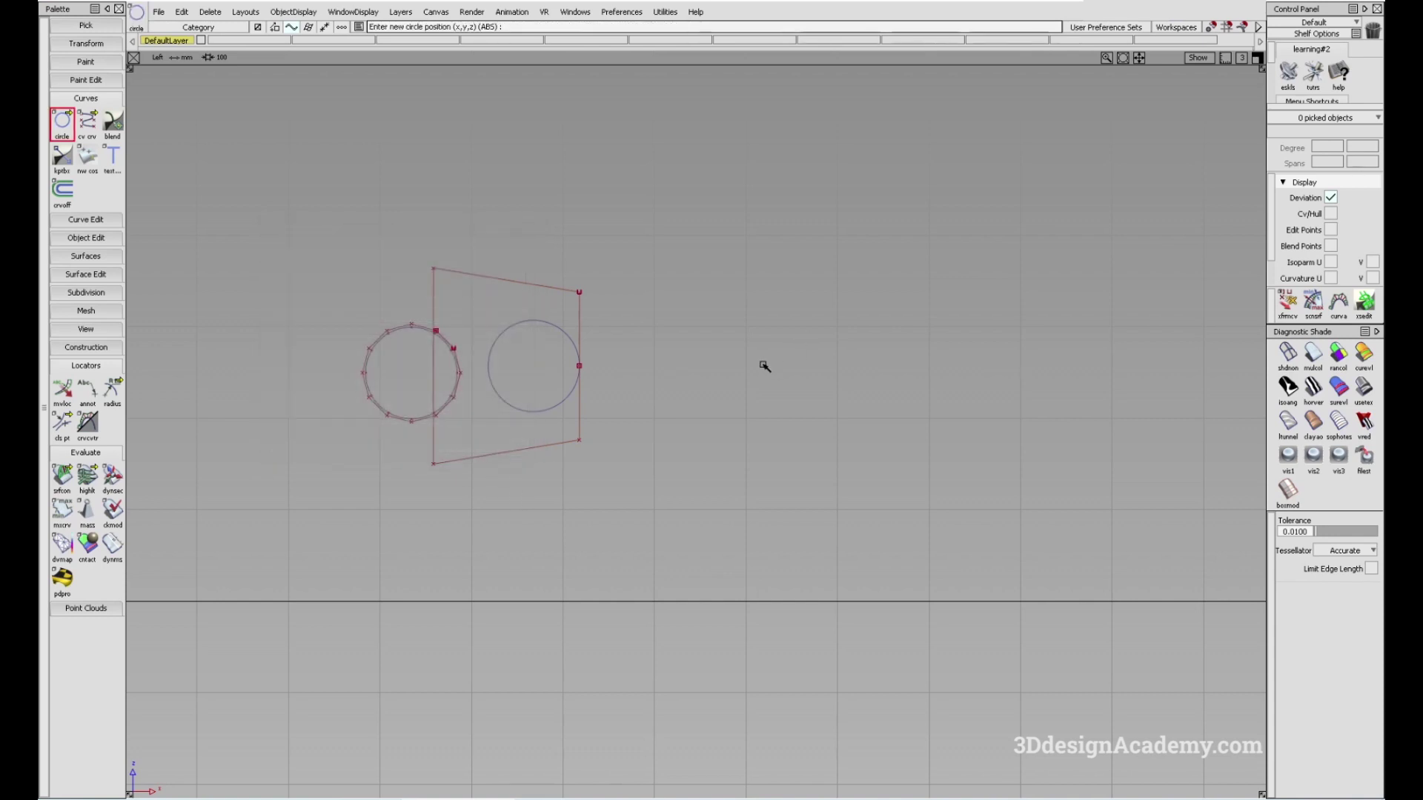
click(733, 368)
alt+shift+right_drag(741, 346, 870, 327)
alt+shift+middle_drag(869, 327, 721, 295)
ctrl+shift+drag(476, 318, 615, 392)
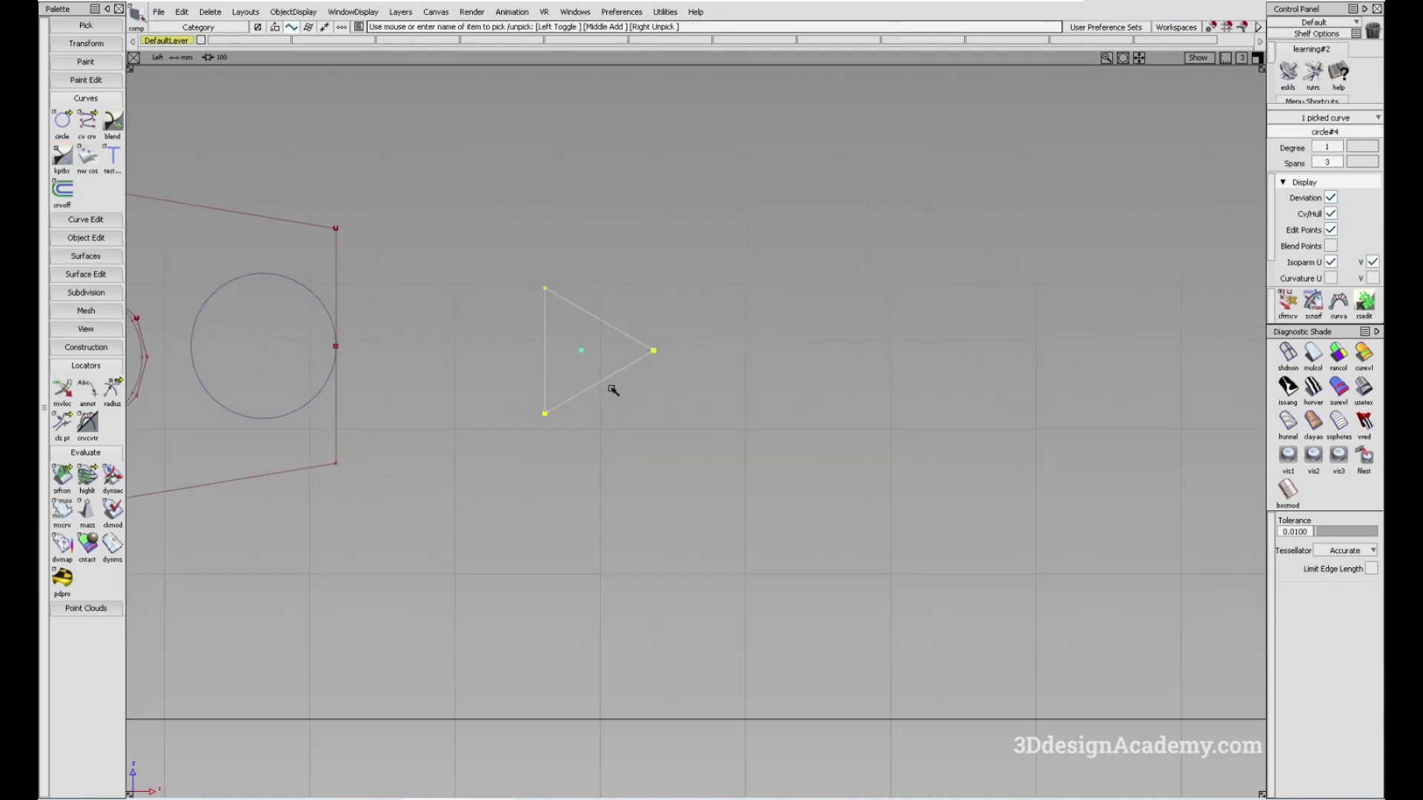
click(575, 487)
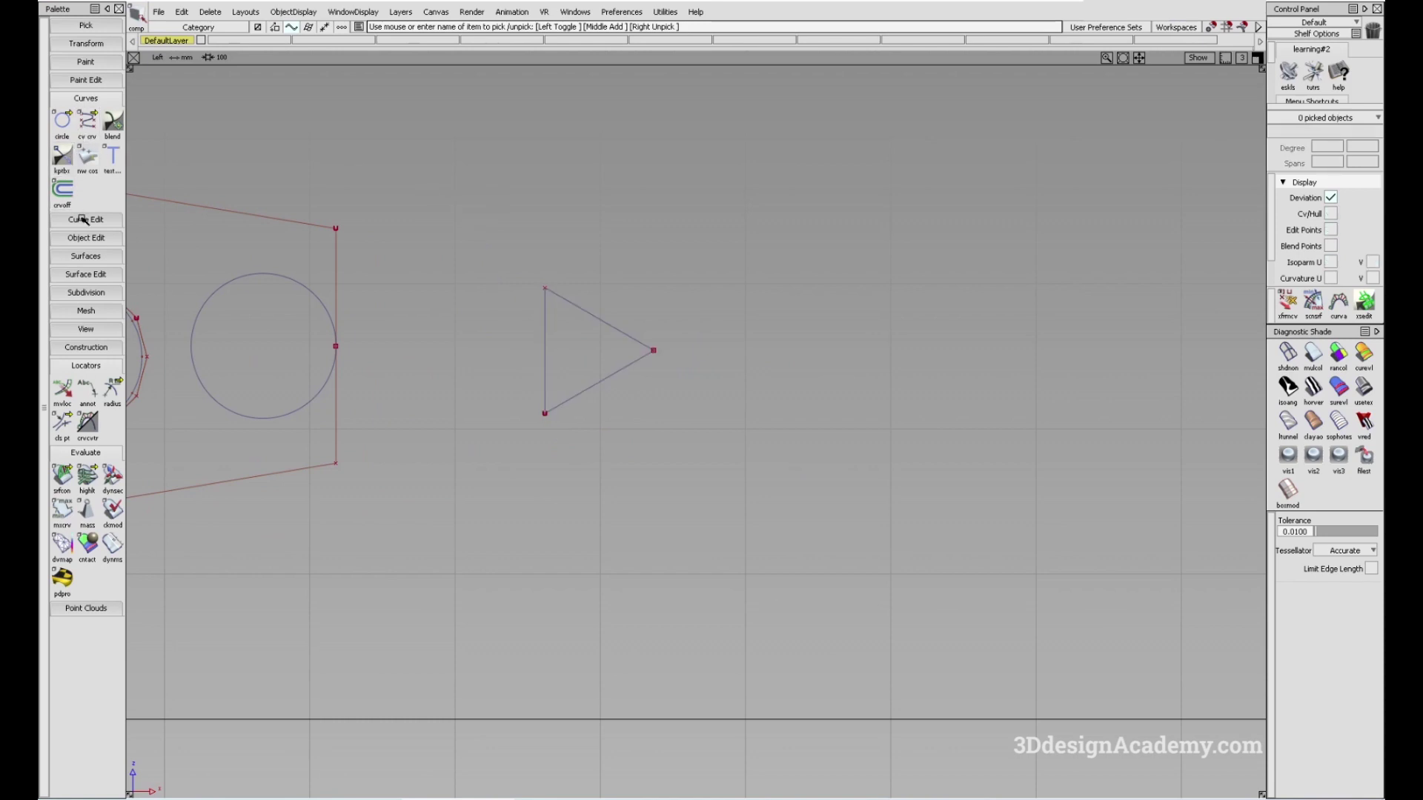
Place a periodic circle with degree 1 and 4 spans to the right of the triangle.
double_click(63, 120)
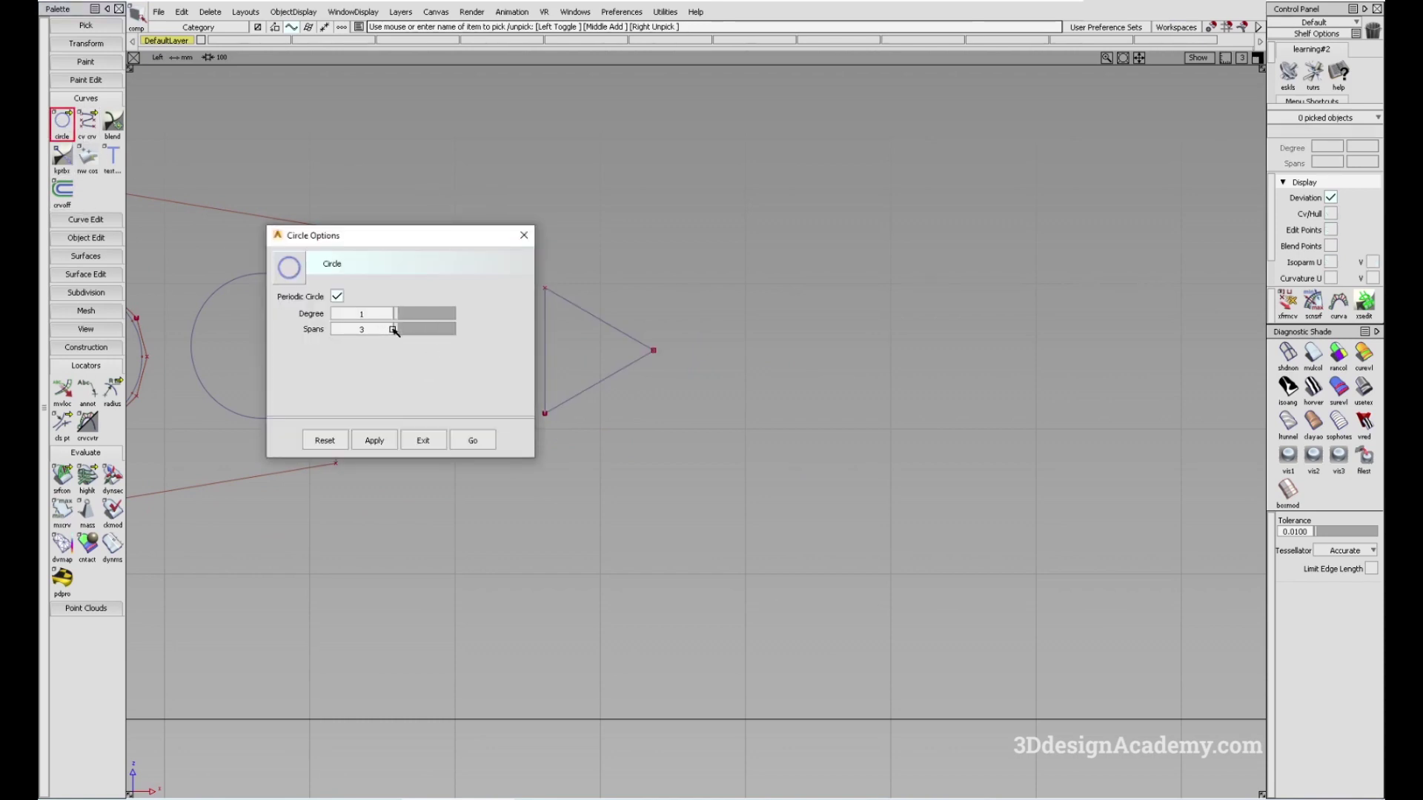
click(472, 440)
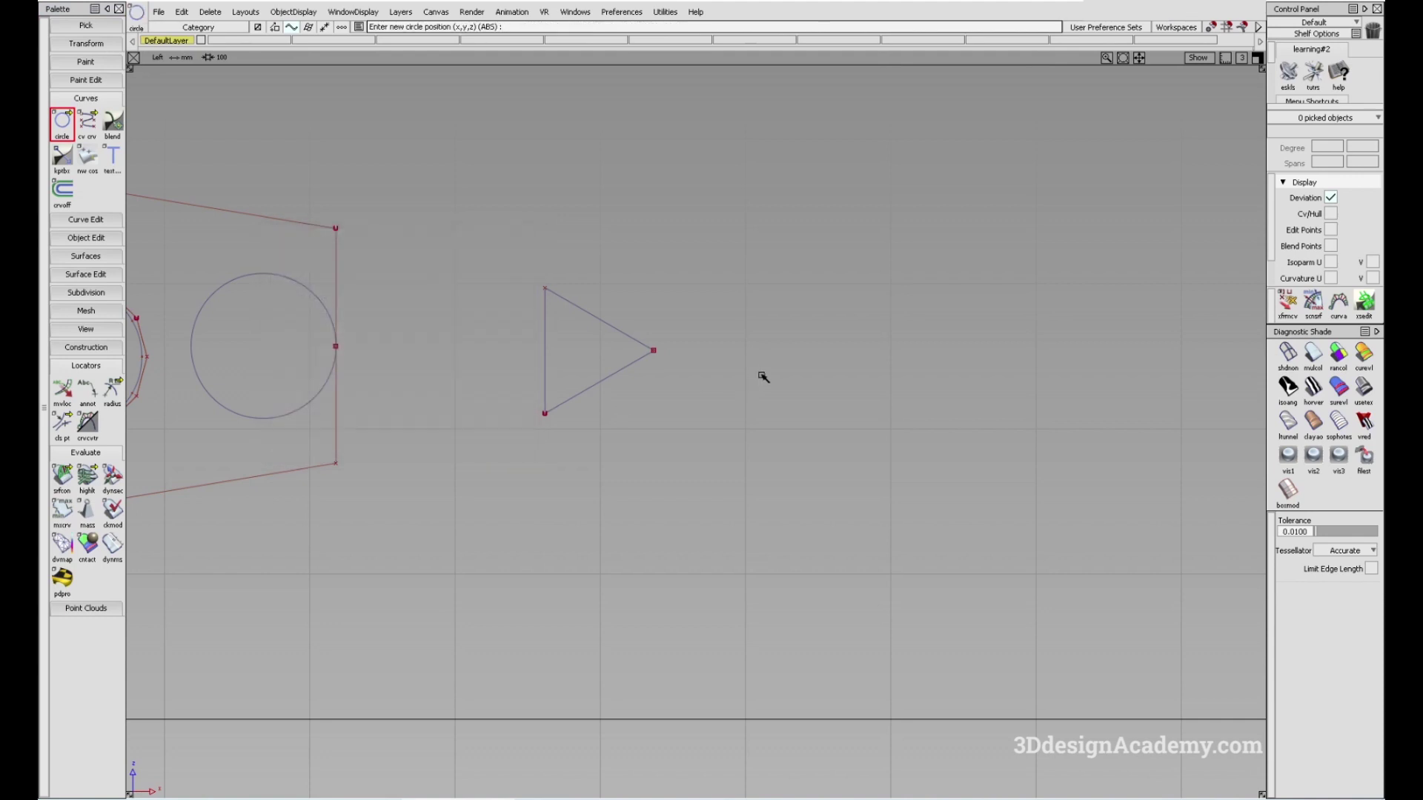
click(763, 346)
alt+shift+middle_drag(826, 374, 727, 388)
ctrl+shift+drag(726, 388, 775, 201)
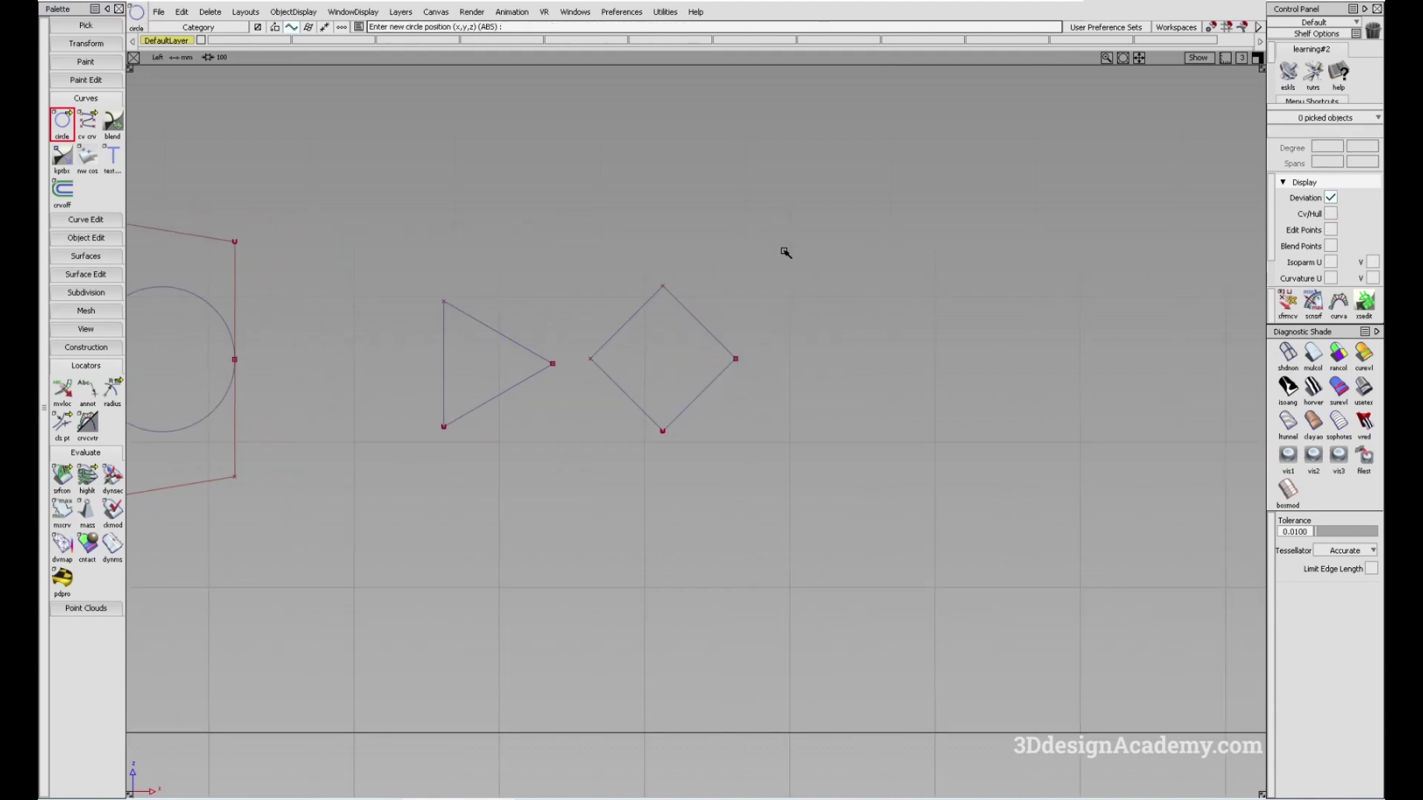
Place a periodic circle with degree 1 and 5 spans to the right of the diamond.
double_click(65, 130)
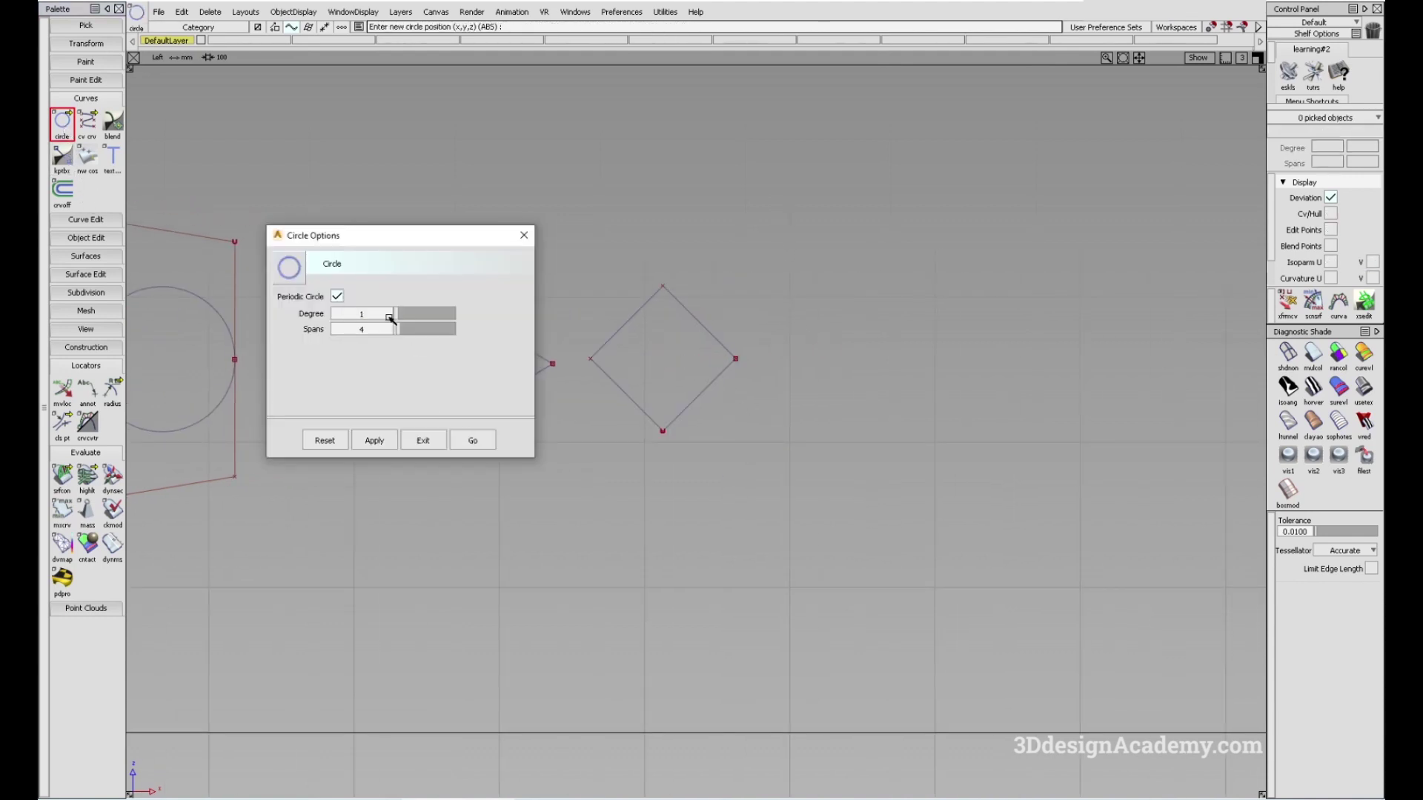
click(473, 440)
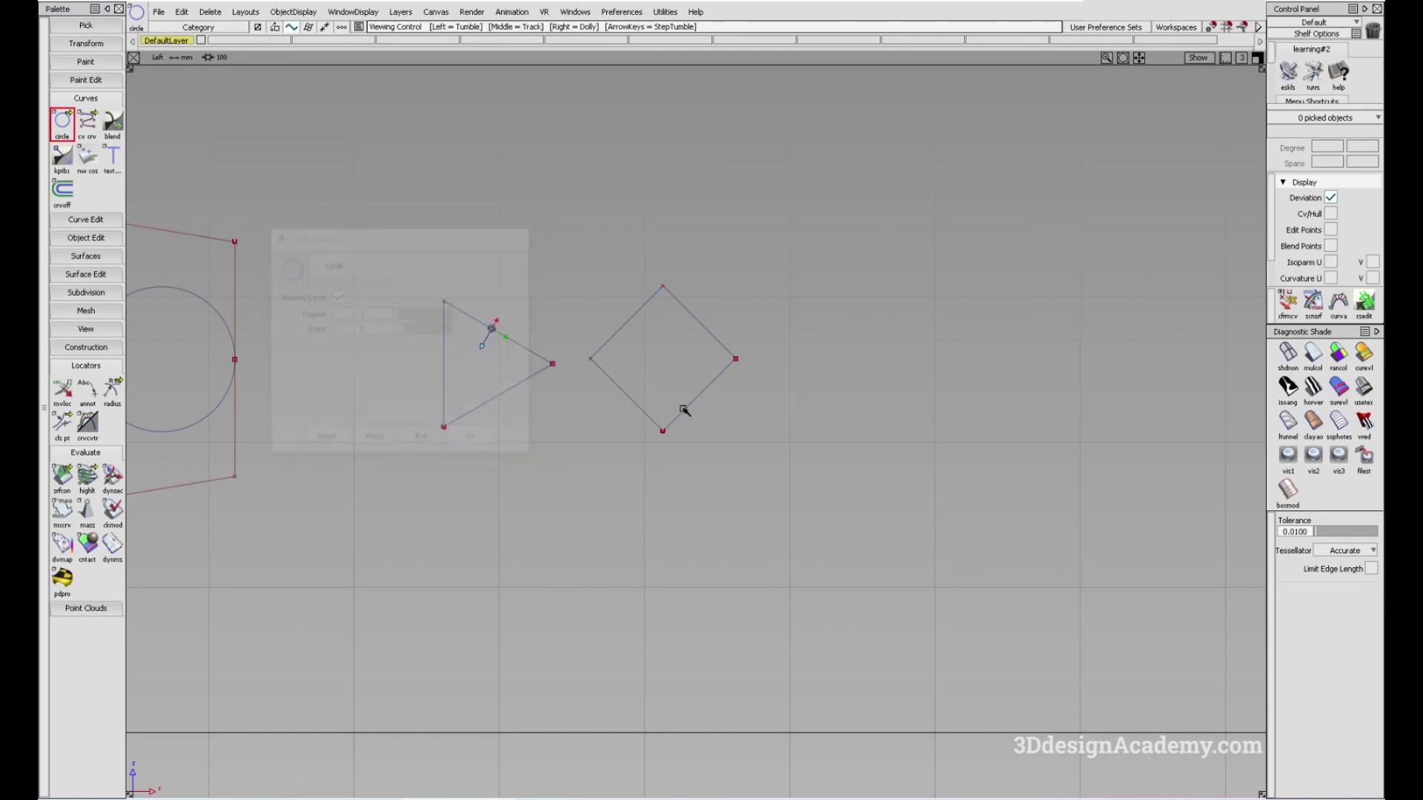
click(686, 371)
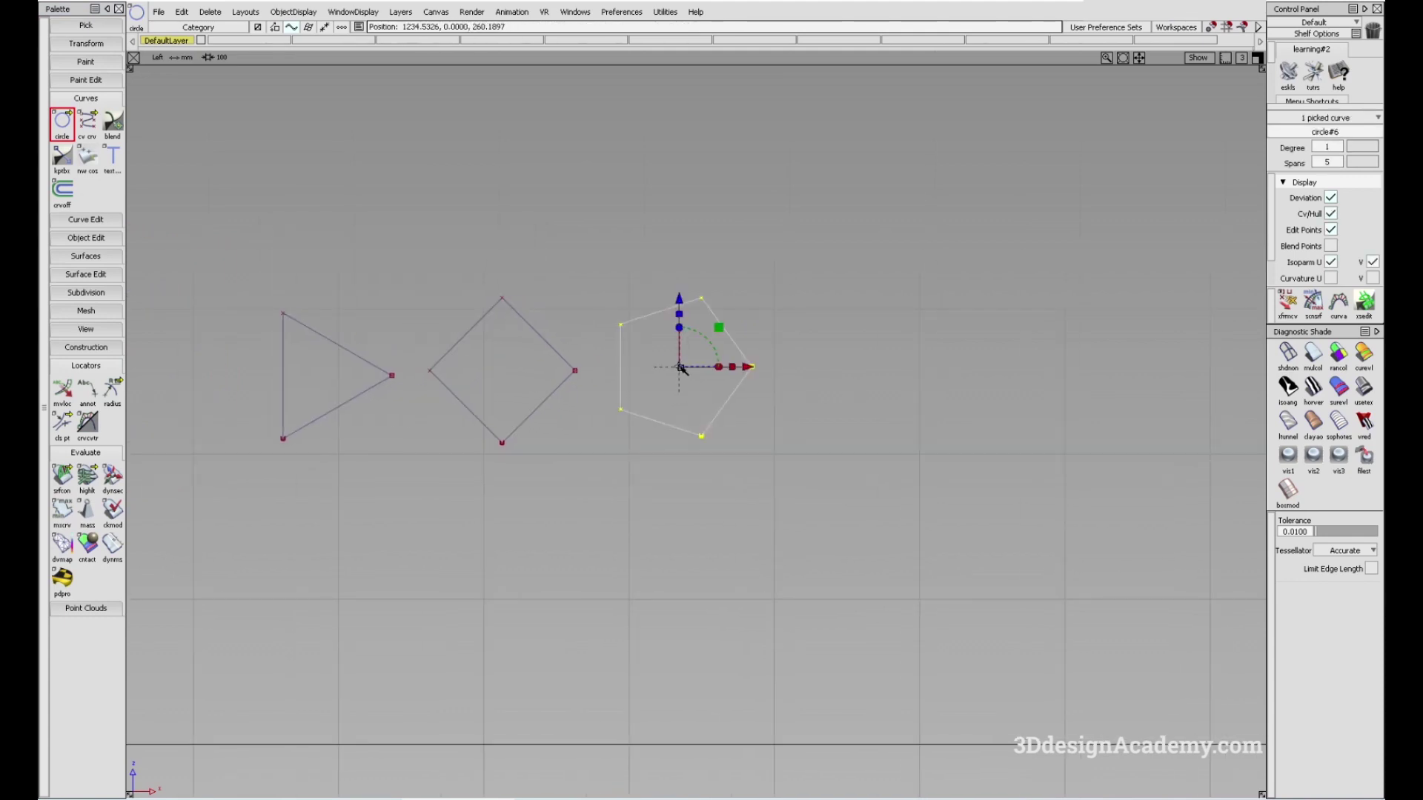
Place a periodic circle with degree 1 and 6 spans to the right of the pentagon.
double_click(59, 130)
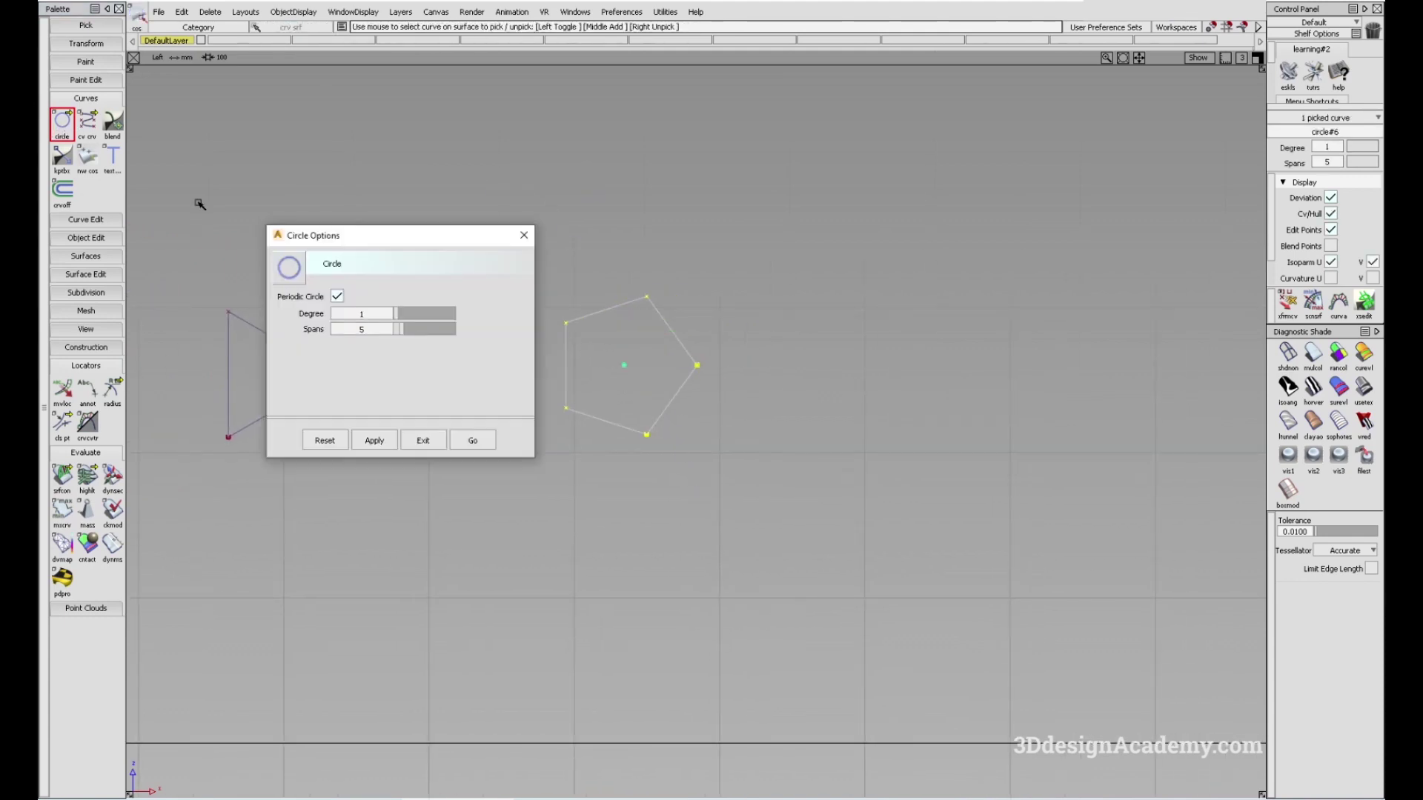
drag(397, 329, 401, 330)
click(483, 442)
click(806, 356)
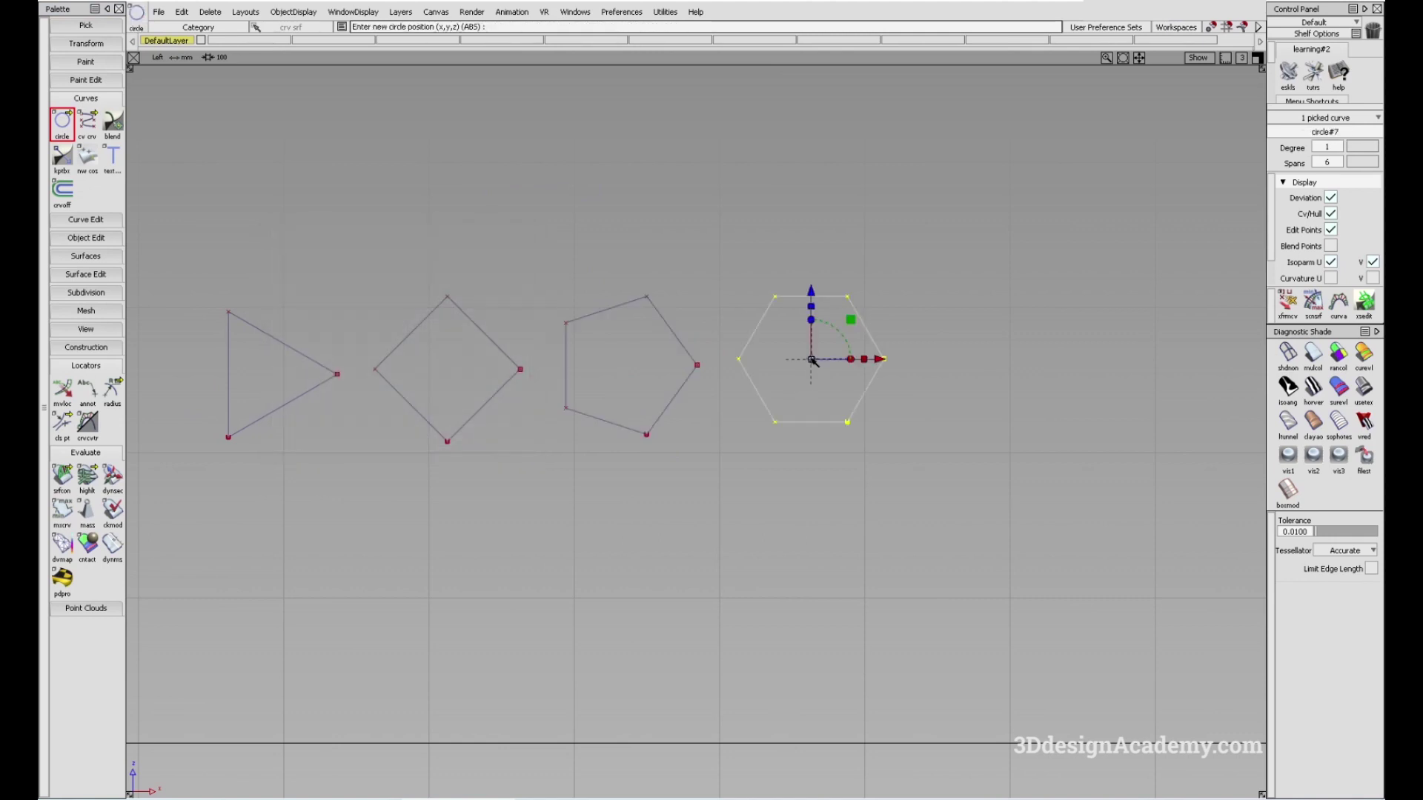
Place a periodic circle with degree 1 and 20 spans to the right of the hexagon.
double_click(63, 123)
drag(435, 326, 442, 327)
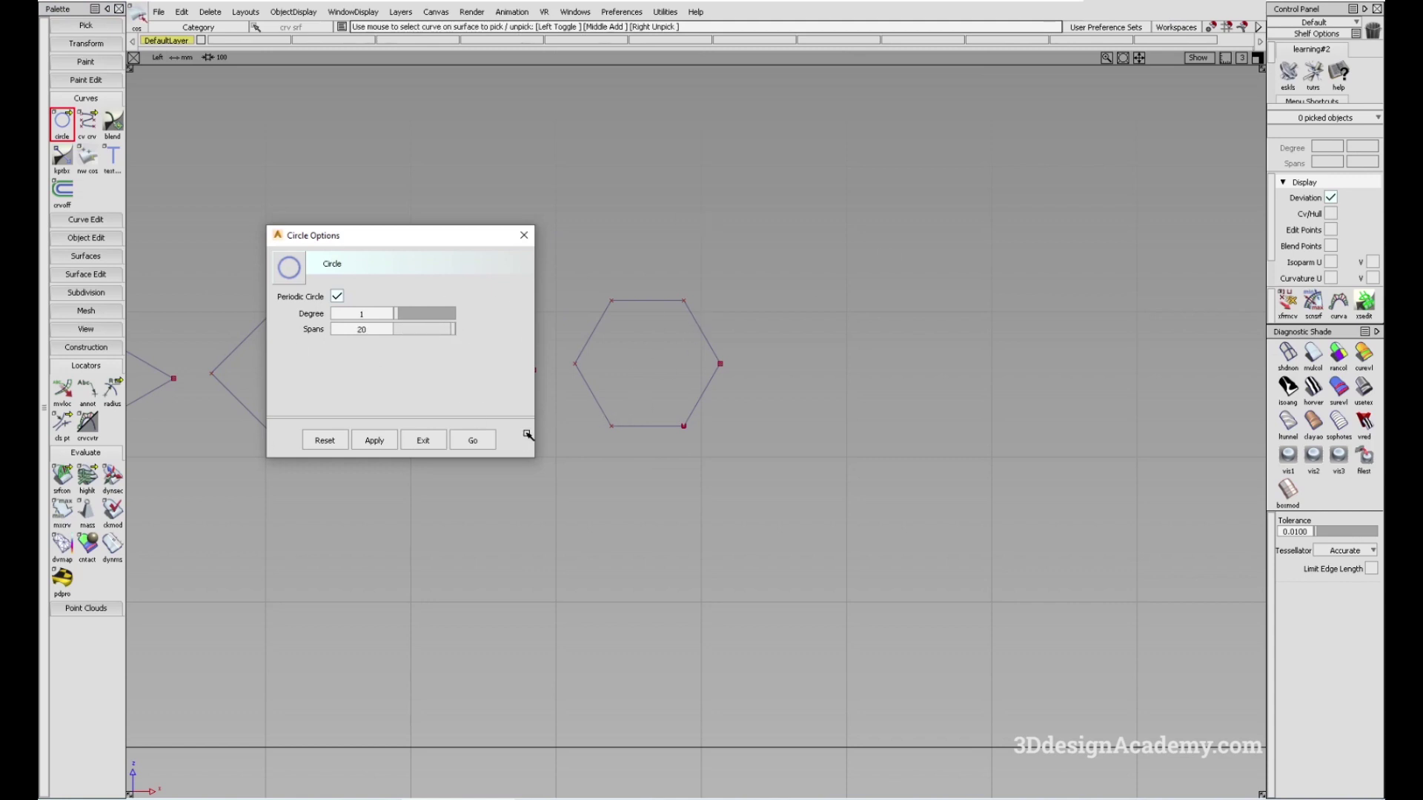
click(483, 440)
click(829, 350)
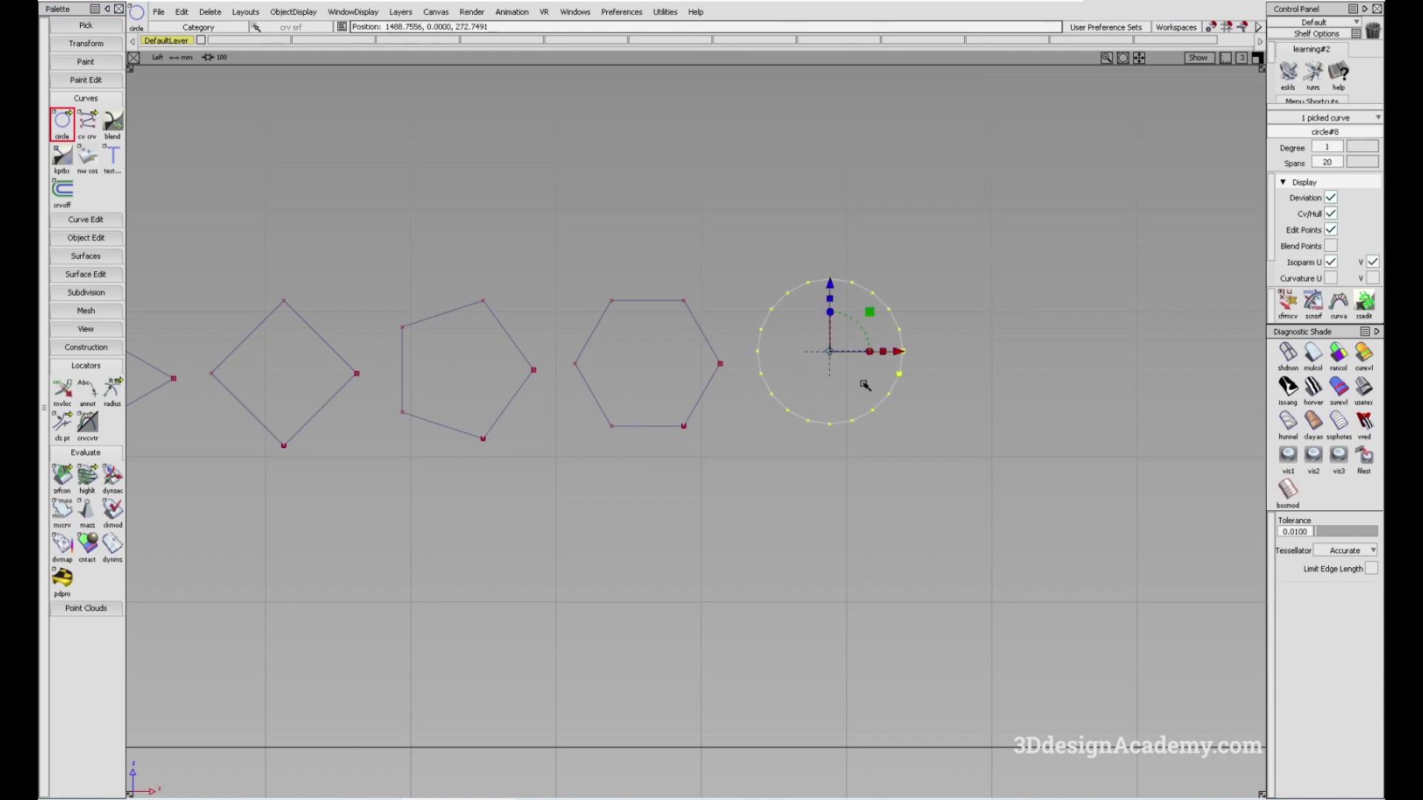
Inspect the hexagonal circle's degree, spans and corner points by picking and unpicking it.
alt+shift+right_drag(895, 319, 748, 385)
alt+shift+middle_drag(836, 517, 851, 540)
mouse_move(790, 357)
alt+shift+middle_down()
mouse_move(893, 326)
mouse_move(830, 371)
mouse_move(790, 341)
mouse_move(724, 348)
alt+shift+middle_up()
ctrl+shift+drag(652, 301, 731, 353)
click(726, 350)
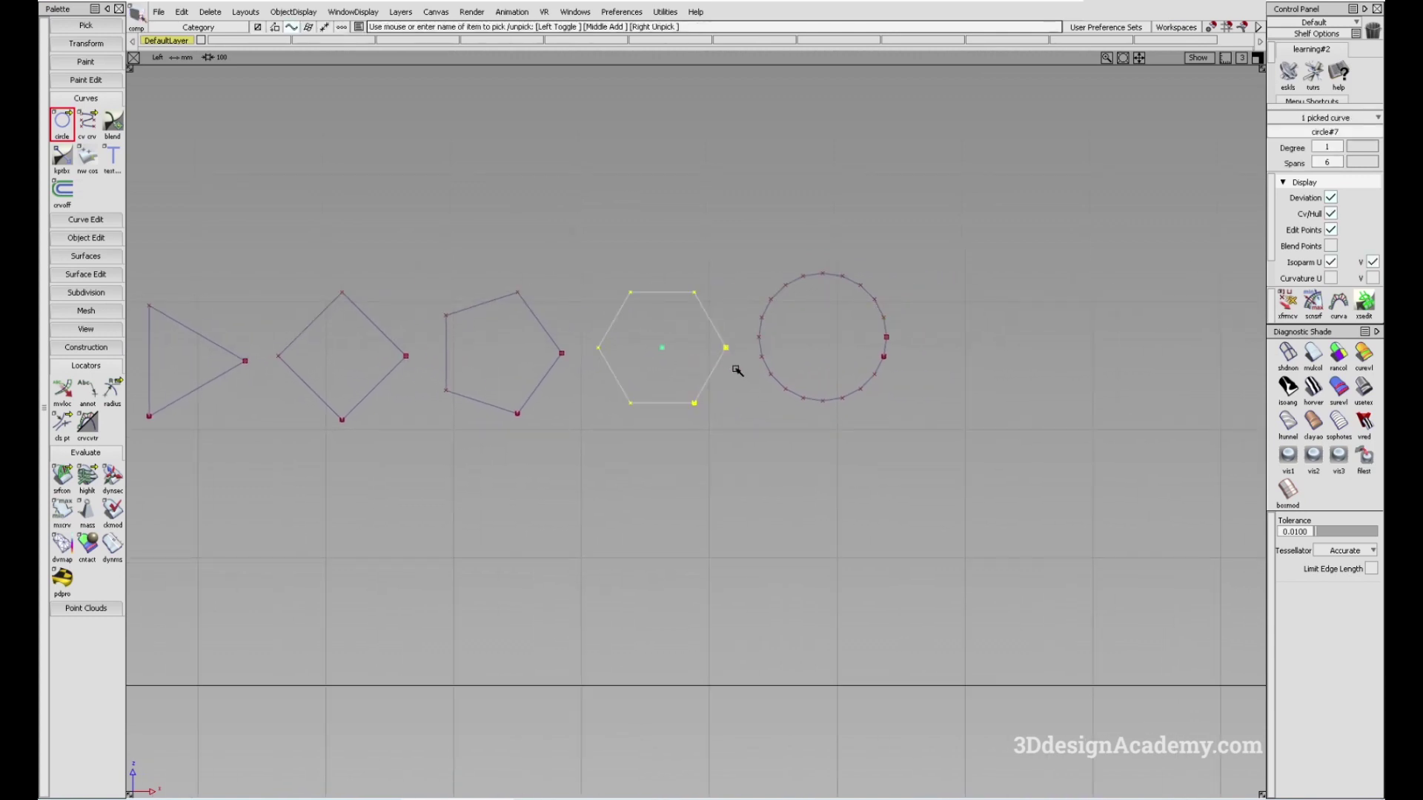
ctrl+shift+drag(704, 416, 613, 455)
click(663, 341)
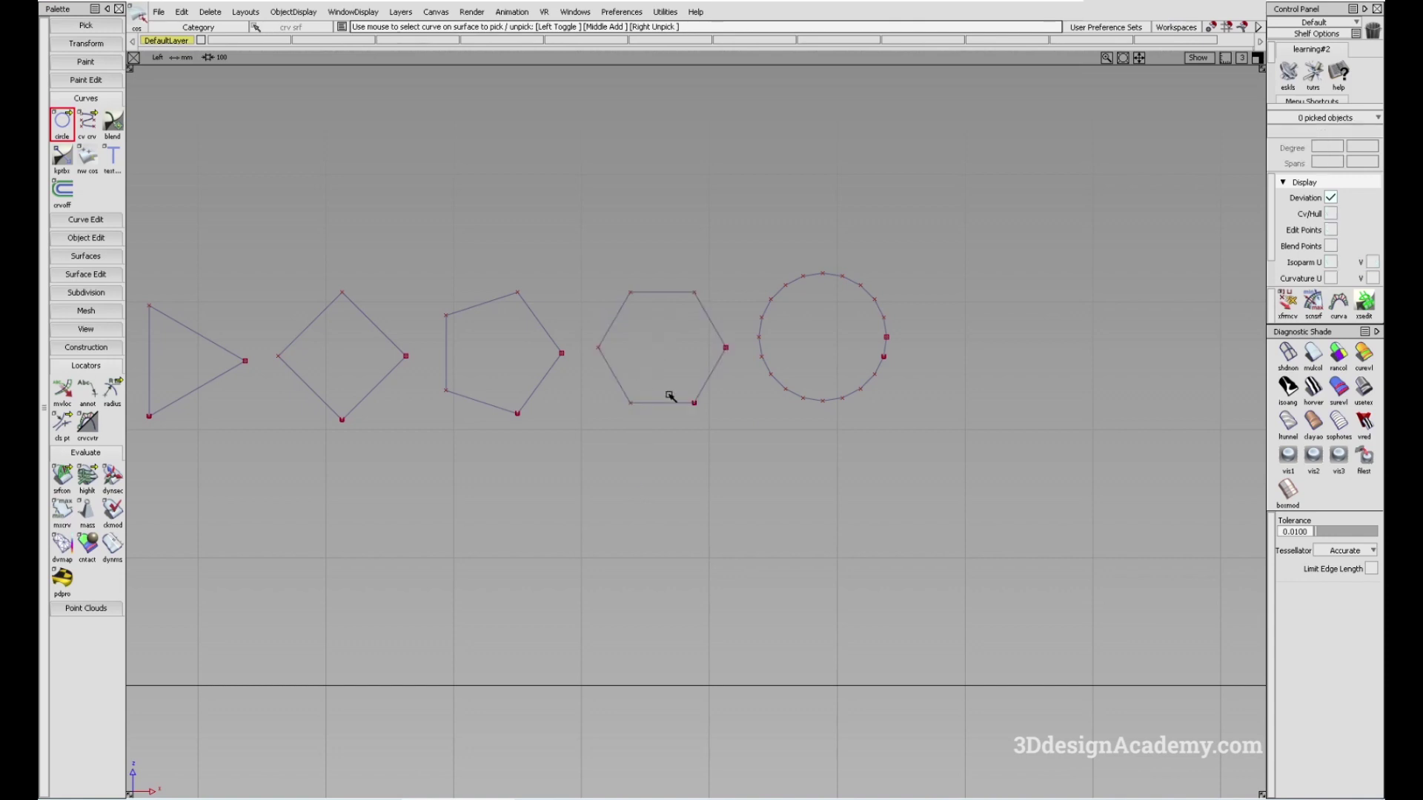
alt+shift+middle_drag(692, 375, 687, 412)
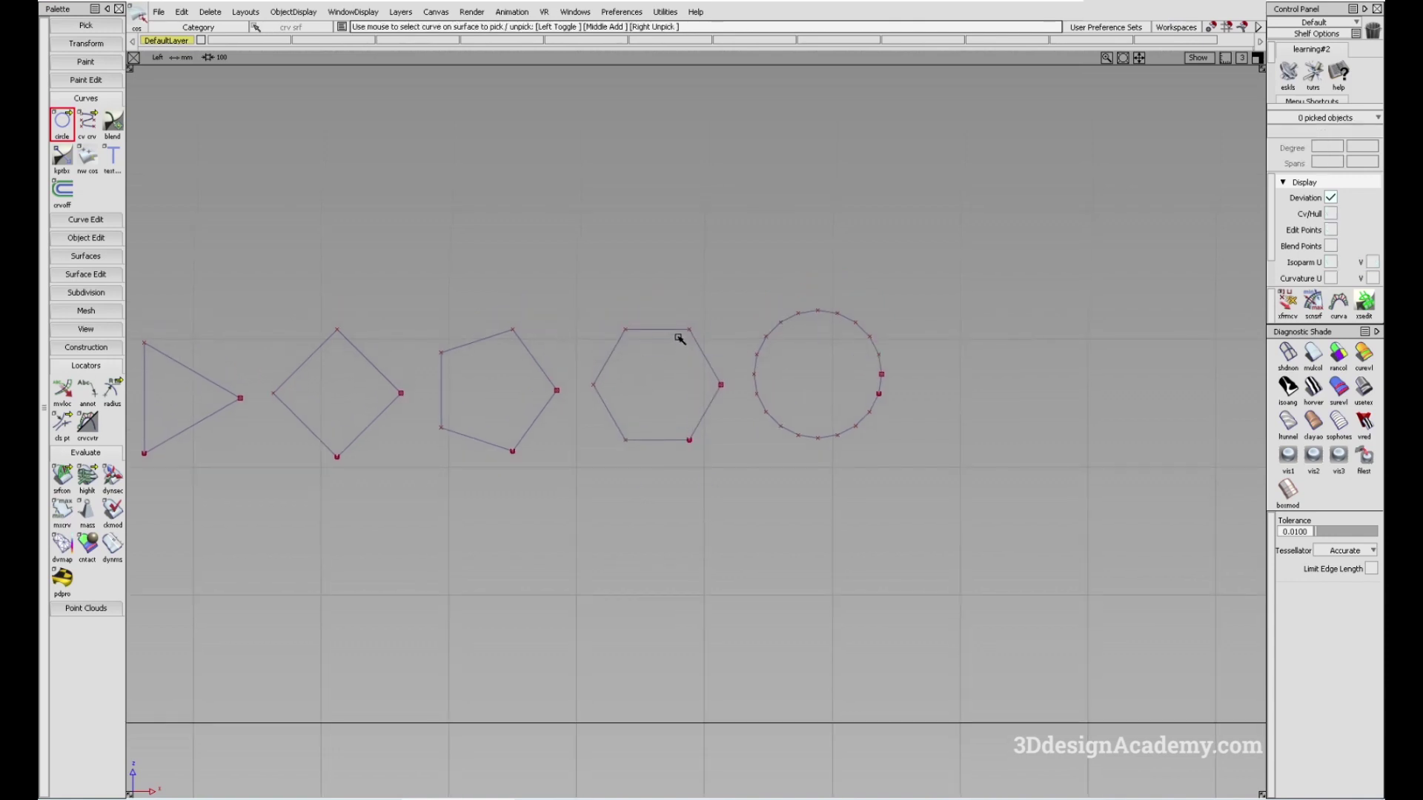
ctrl+shift+drag(652, 323, 700, 358)
click(702, 360)
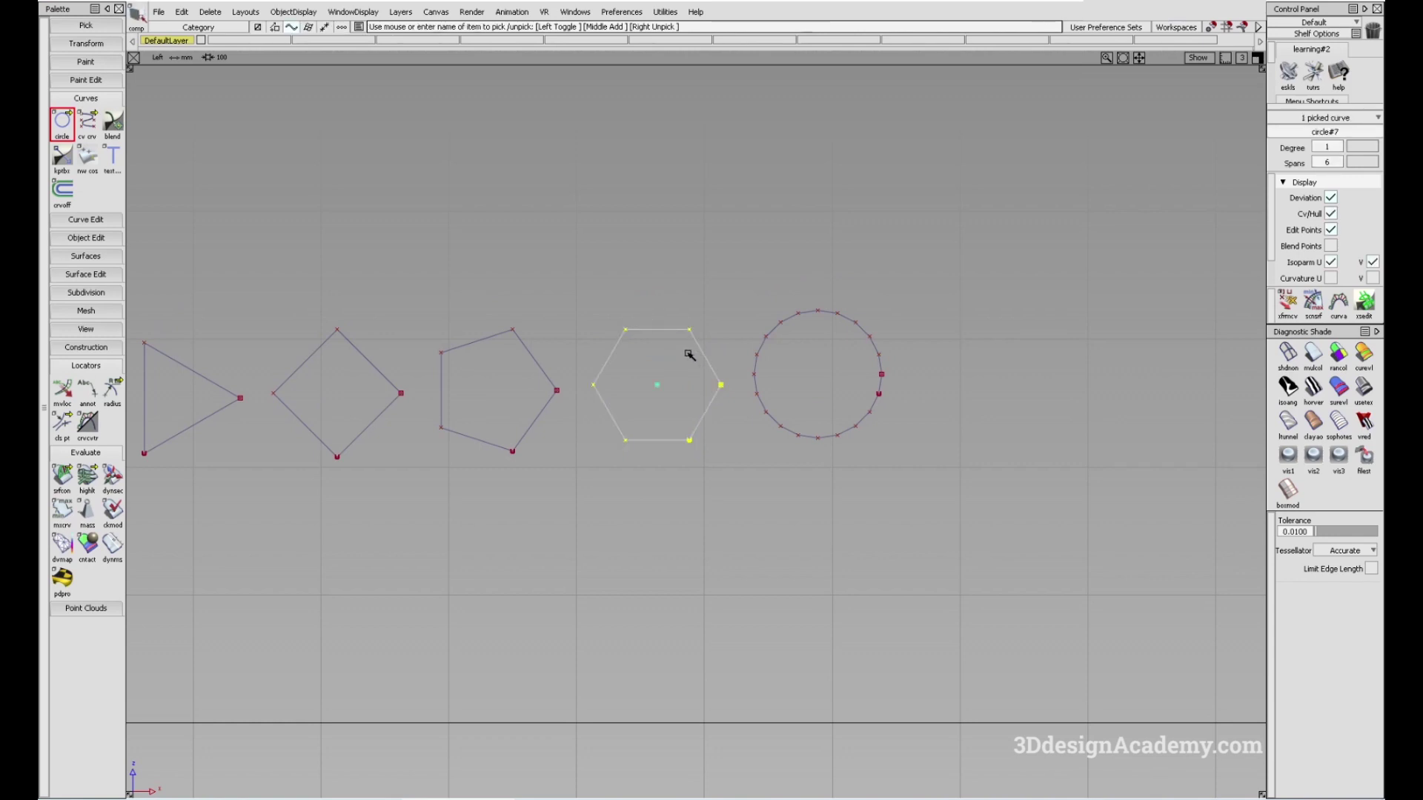
click(706, 379)
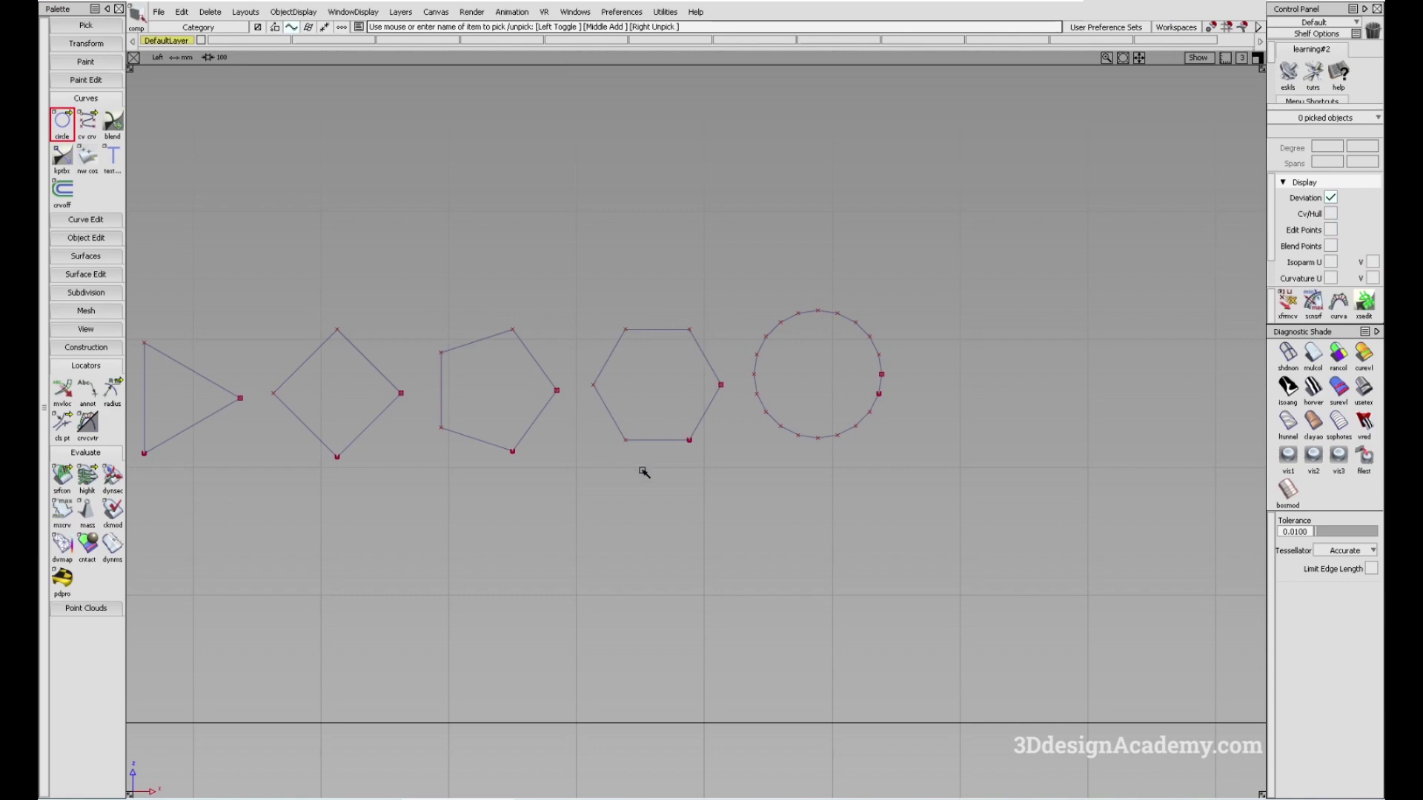
Try building a multi-surface draft from the hexagonal curve in the perspective view.
key(F8)
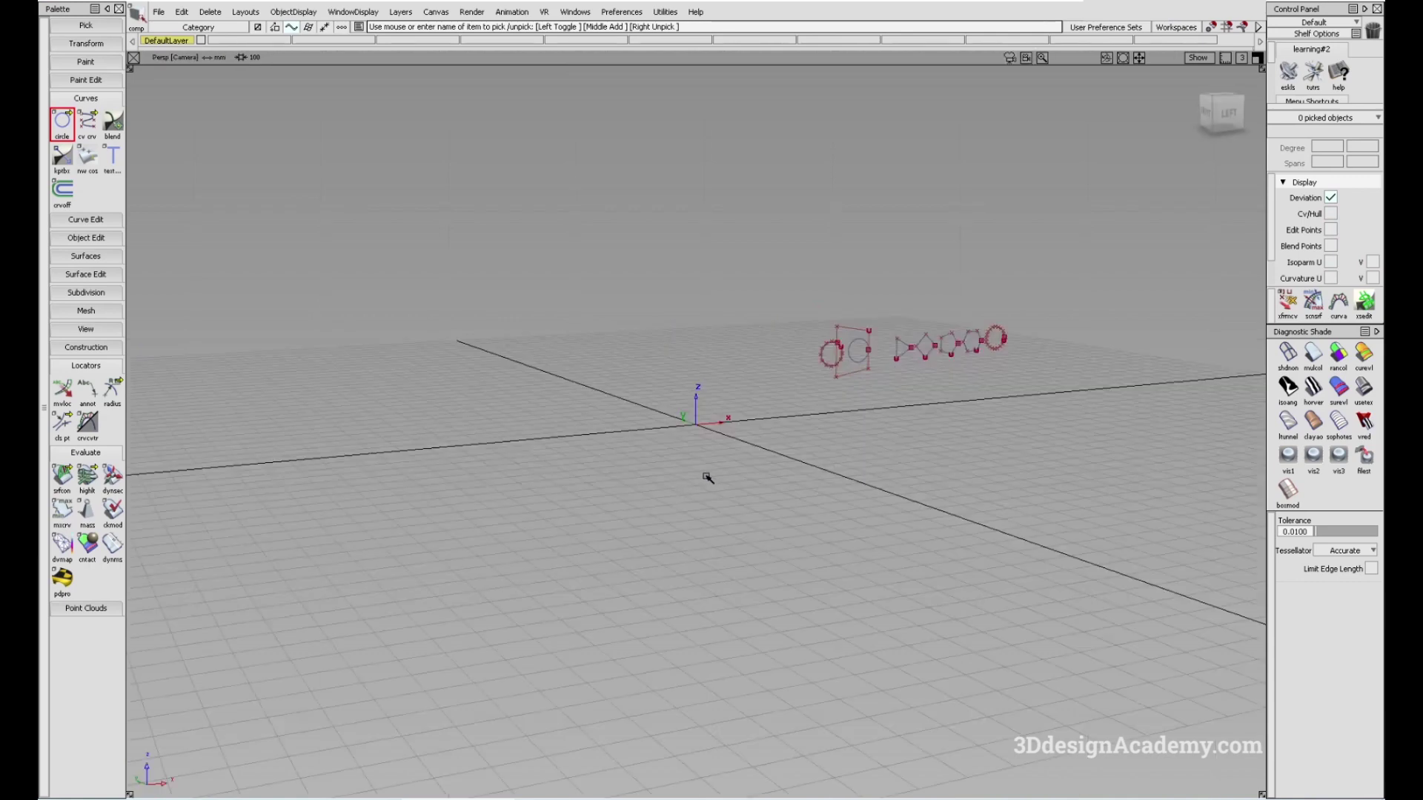
alt+shift+click(1003, 333)
alt+shift+right_drag(1003, 332, 650, 393)
alt+shift+click(967, 337)
alt+shift+drag(650, 394, 336, 324)
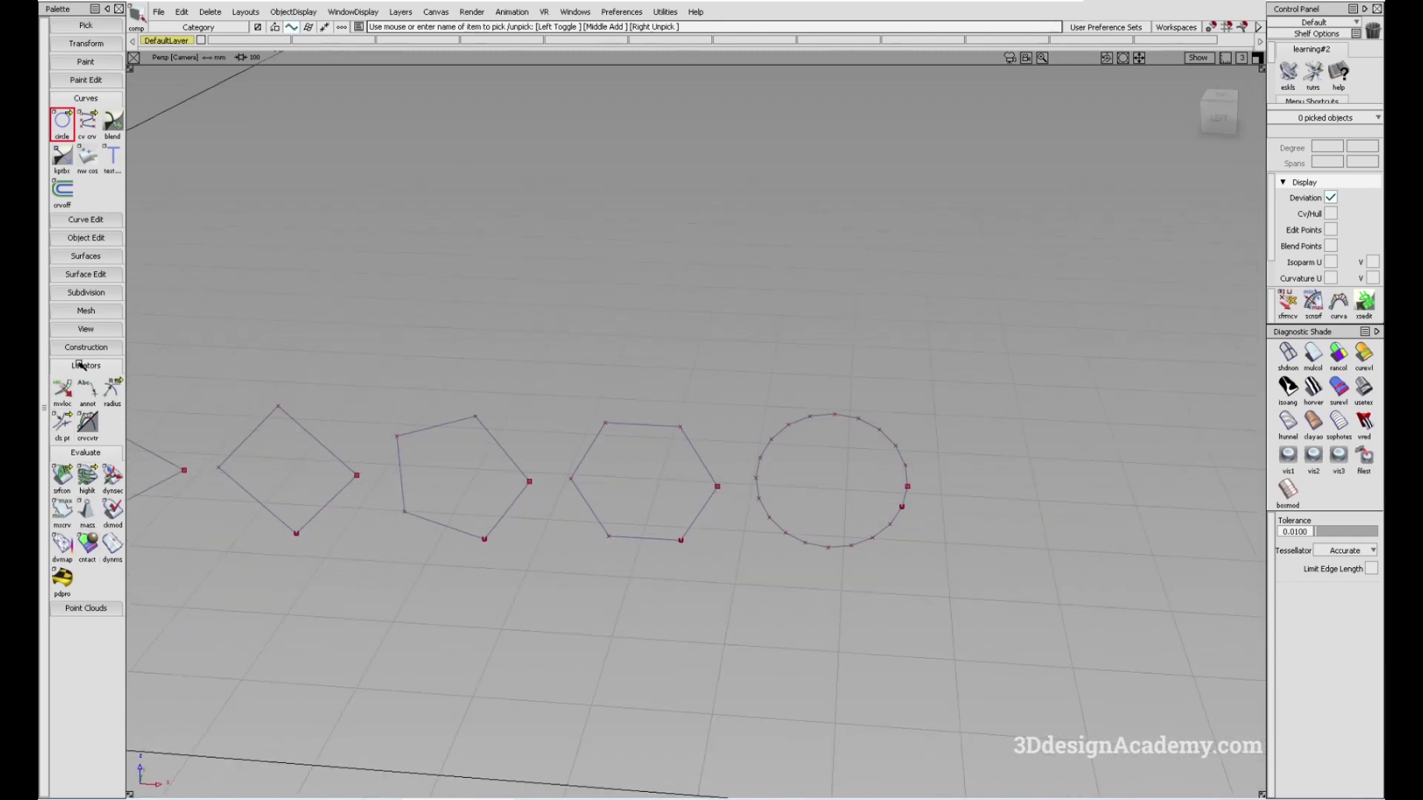
click(86, 274)
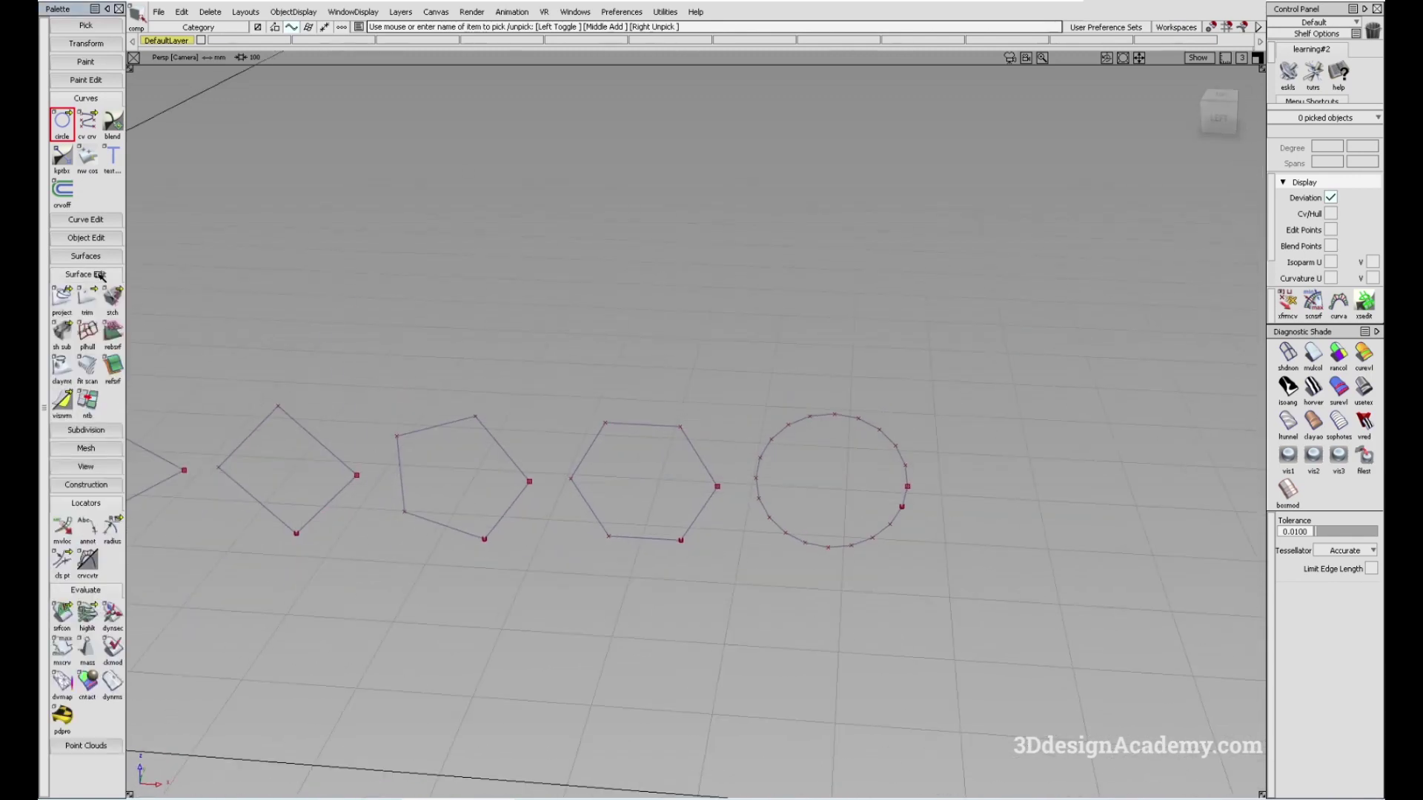
click(86, 256)
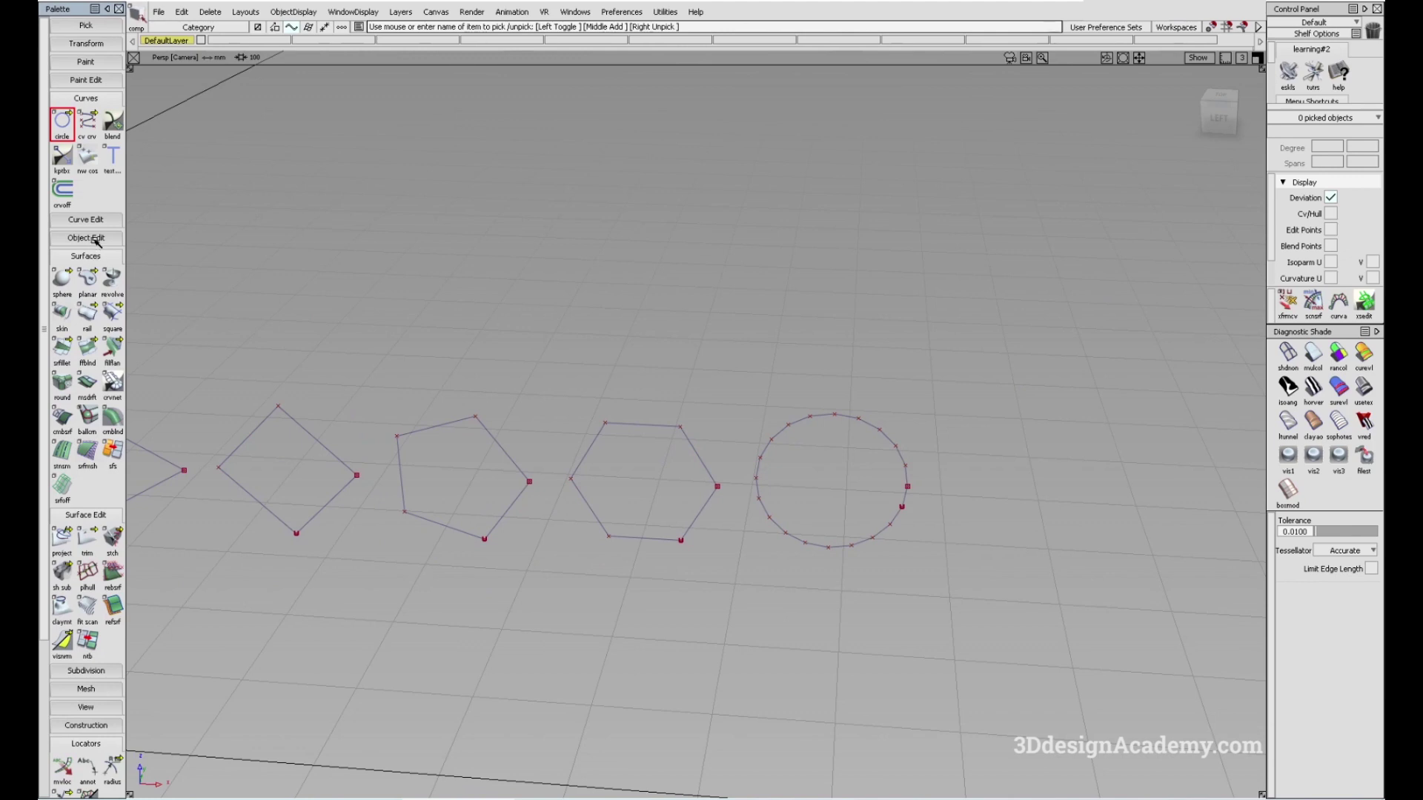
click(87, 382)
alt+shift+drag(743, 425, 730, 461)
alt+shift+drag(730, 461, 683, 422)
click(644, 412)
alt+shift+drag(715, 408, 822, 388)
alt+shift+right_drag(821, 387, 835, 391)
ctrl+shift+drag(835, 391, 771, 264)
click(858, 389)
alt+shift+drag(727, 331, 622, 348)
alt+shift+drag(622, 348, 636, 607)
ctrl+shift+drag(636, 606, 676, 370)
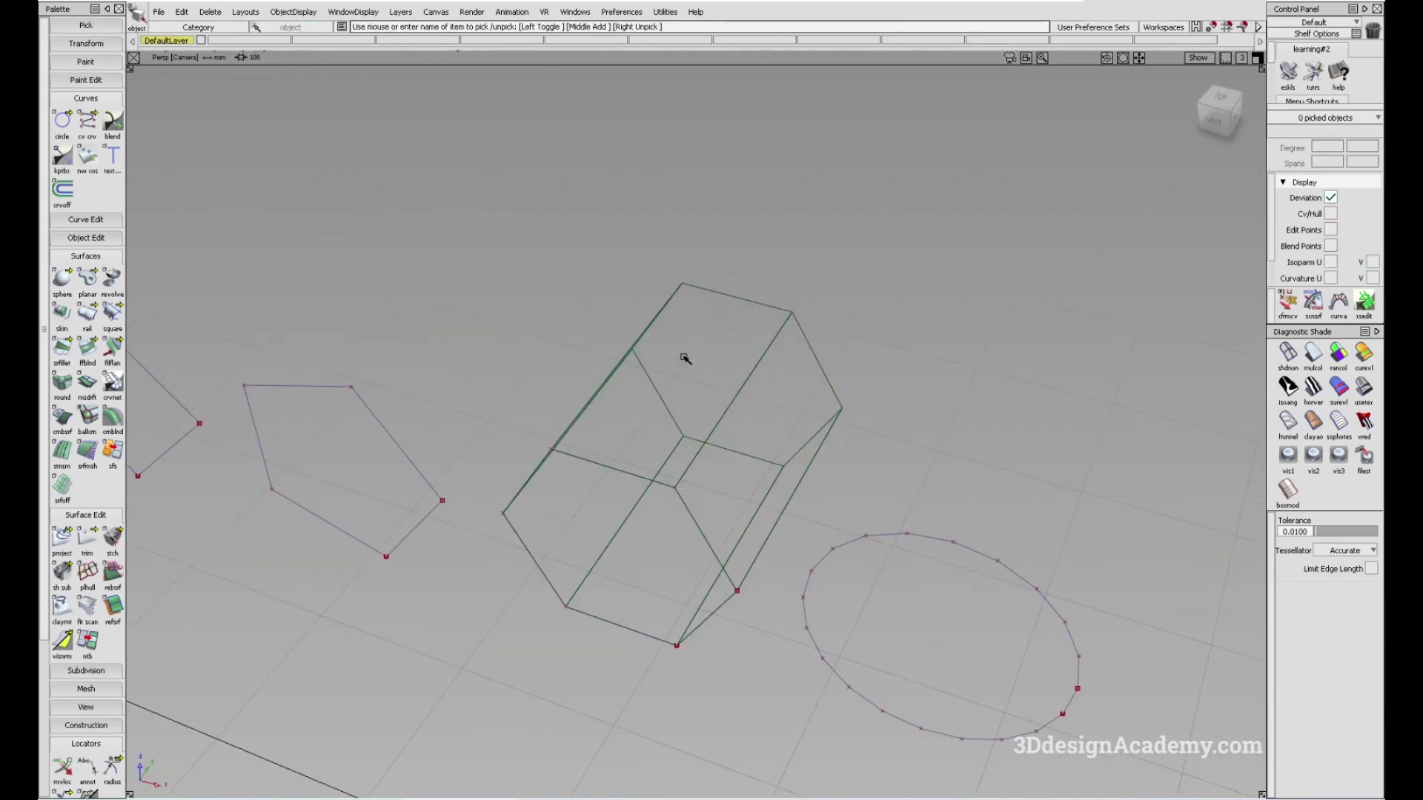
click(684, 358)
key(Delete)
Draw a straight edit-point curve starting at the hexagon's corner and clear the leftover guidelines.
drag(86, 123, 138, 133)
middle_drag(785, 509, 831, 419)
key(ctrl+z)
right_drag(770, 550, 867, 409)
alt+shift+drag(867, 415, 740, 512)
ctrl+shift+drag(740, 513, 933, 680)
alt+shift+middle_drag(1038, 527, 861, 530)
alt+shift+right_drag(861, 530, 778, 540)
alt+shift+drag(778, 539, 397, 251)
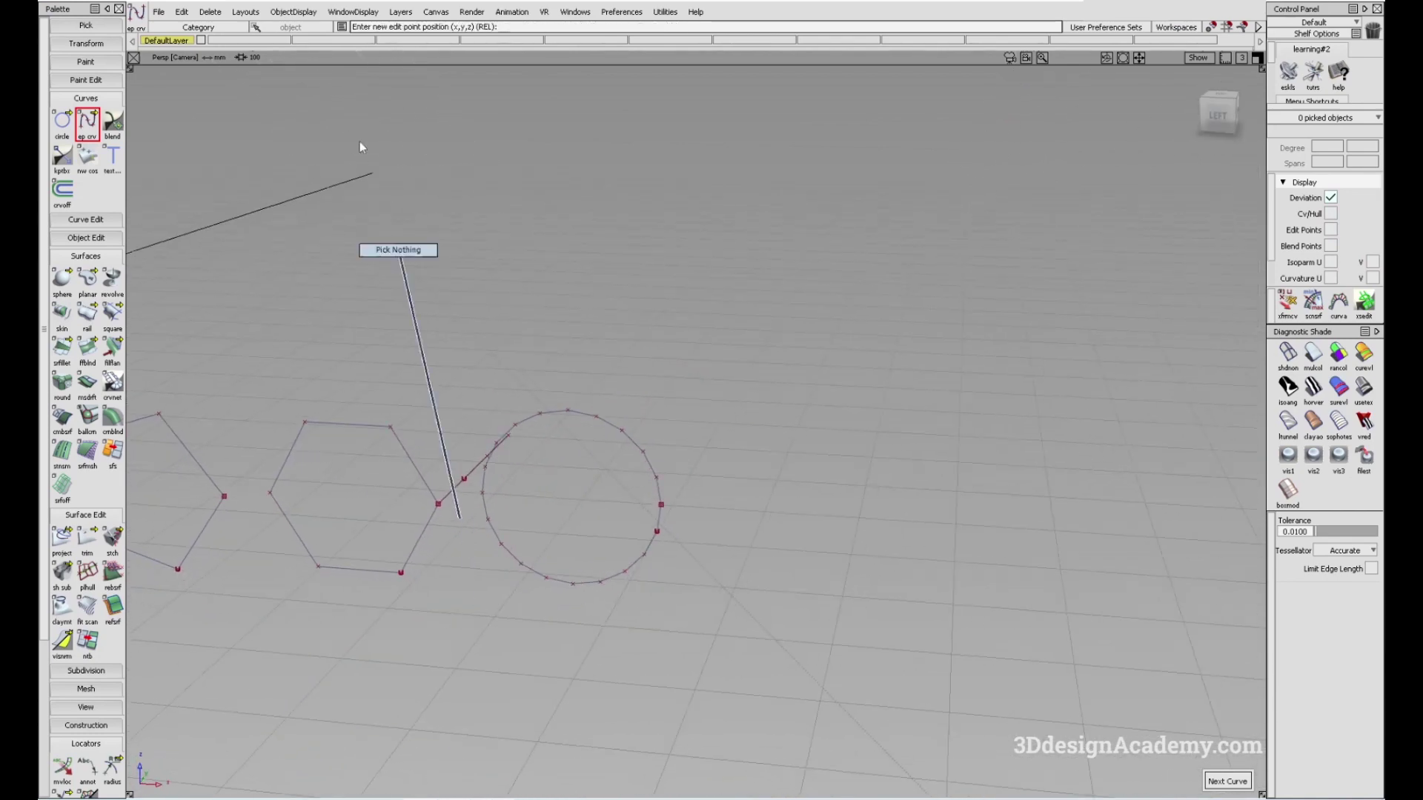
click(210, 12)
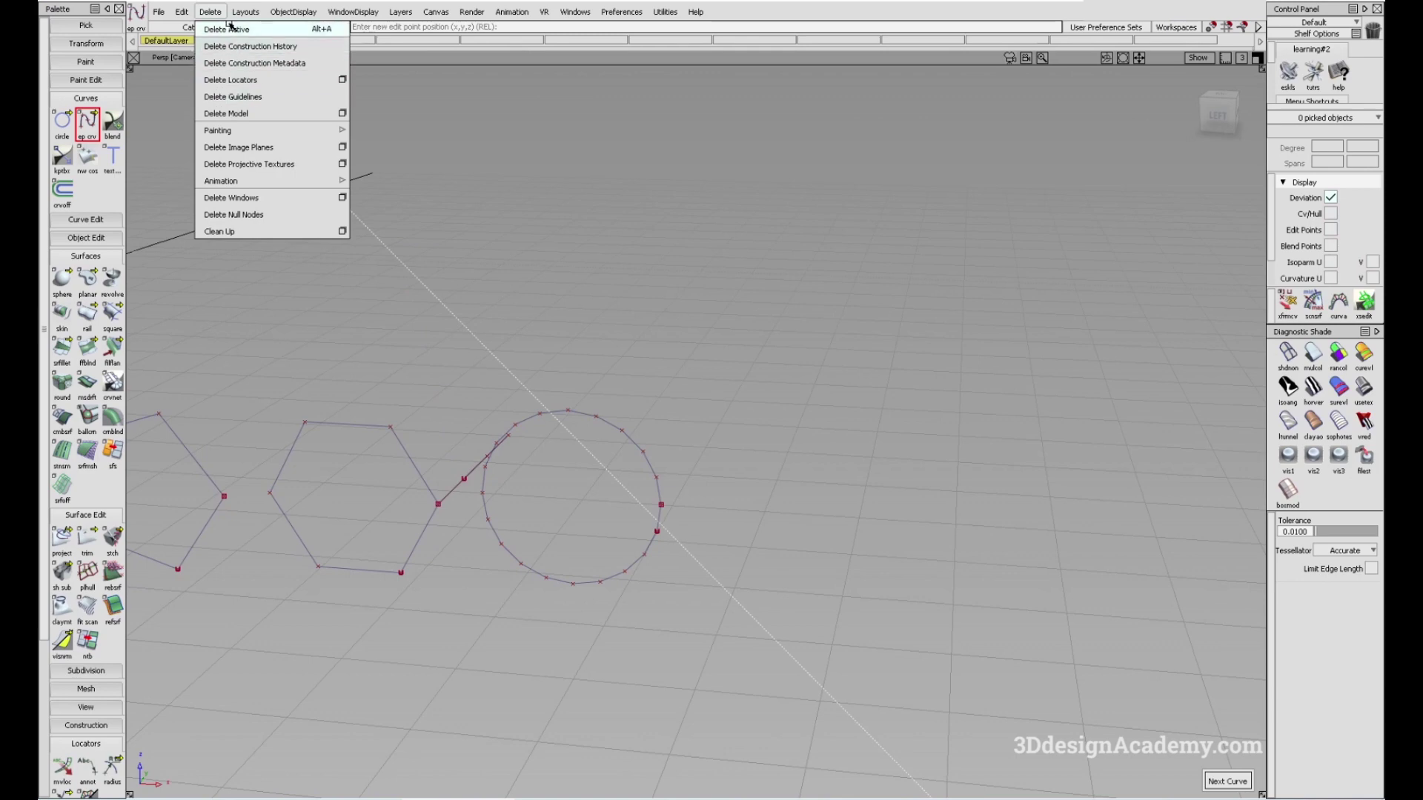
click(234, 99)
Sweep the hexagonal curve along the straight curve as a monorail surface and check the surface's degree and spans.
alt+shift+drag(539, 383, 355, 537)
double_click(94, 314)
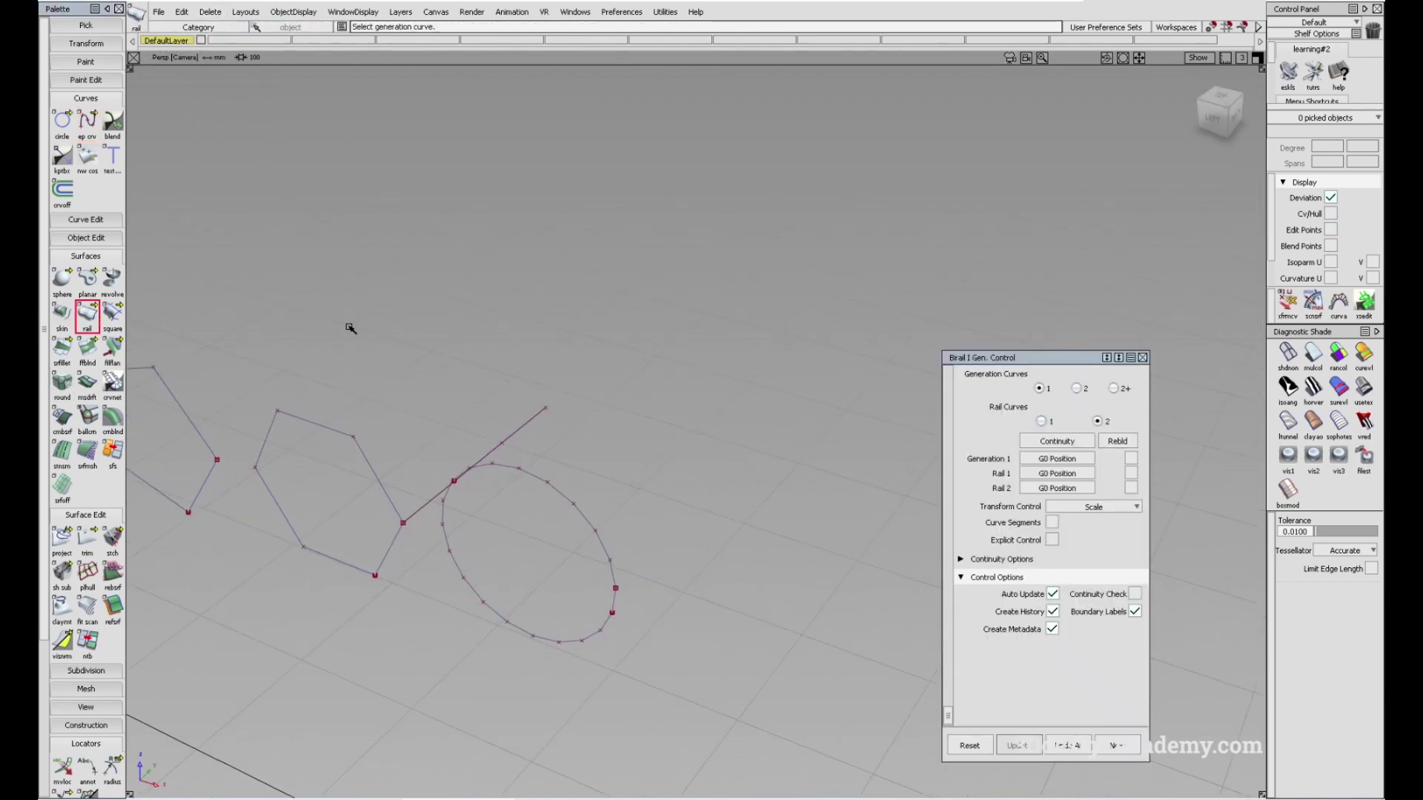
alt+shift+drag(391, 466, 423, 459)
click(417, 509)
click(386, 492)
alt+shift+middle_drag(422, 458, 498, 448)
ctrl+shift+drag(559, 509, 600, 276)
click(578, 370)
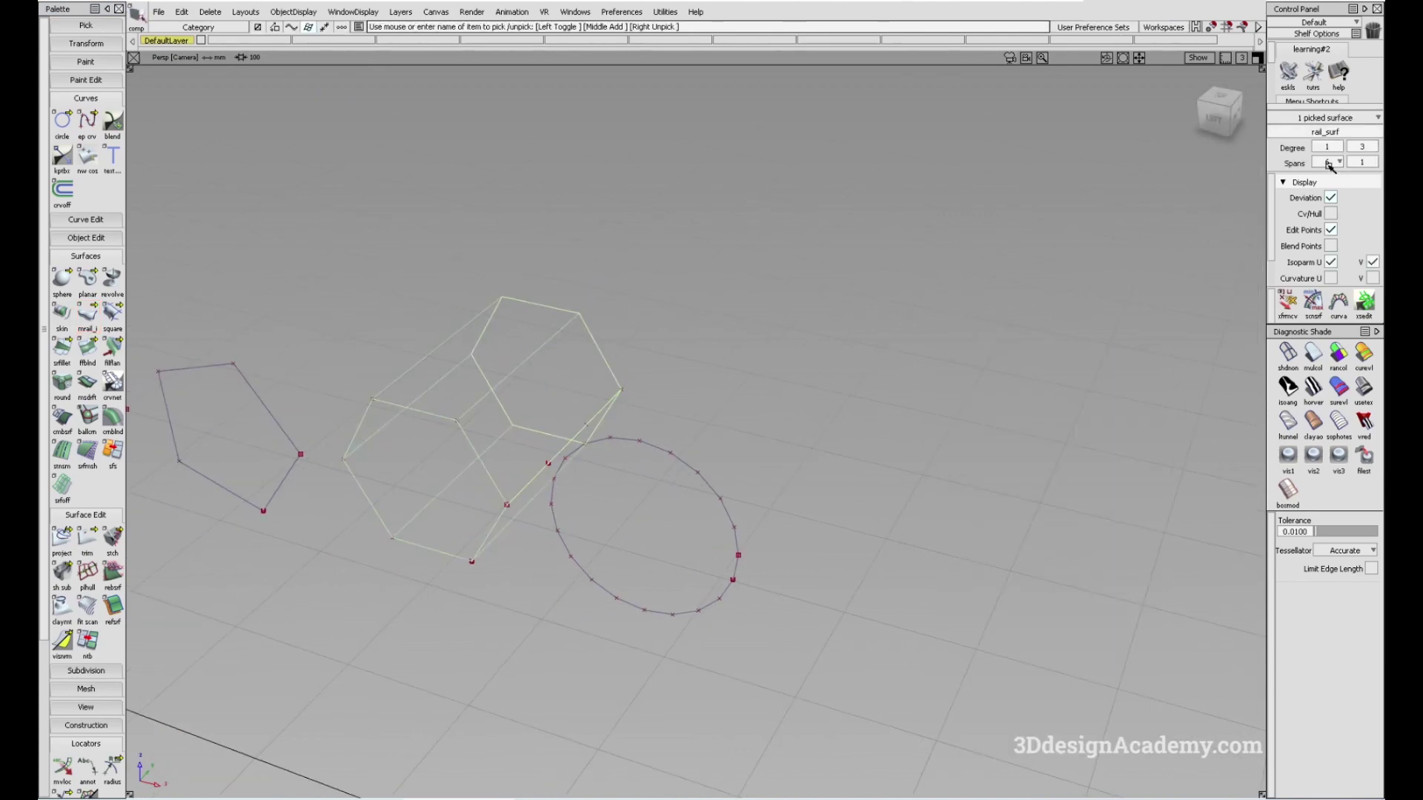
alt+shift+drag(612, 460, 534, 438)
ctrl+shift+drag(549, 559, 498, 400)
Try the Surface Fillet tool on the faces of the one-piece hexagonal monorail surface.
alt+shift+right_drag(497, 400, 475, 397)
alt+shift+drag(475, 398, 423, 629)
click(63, 347)
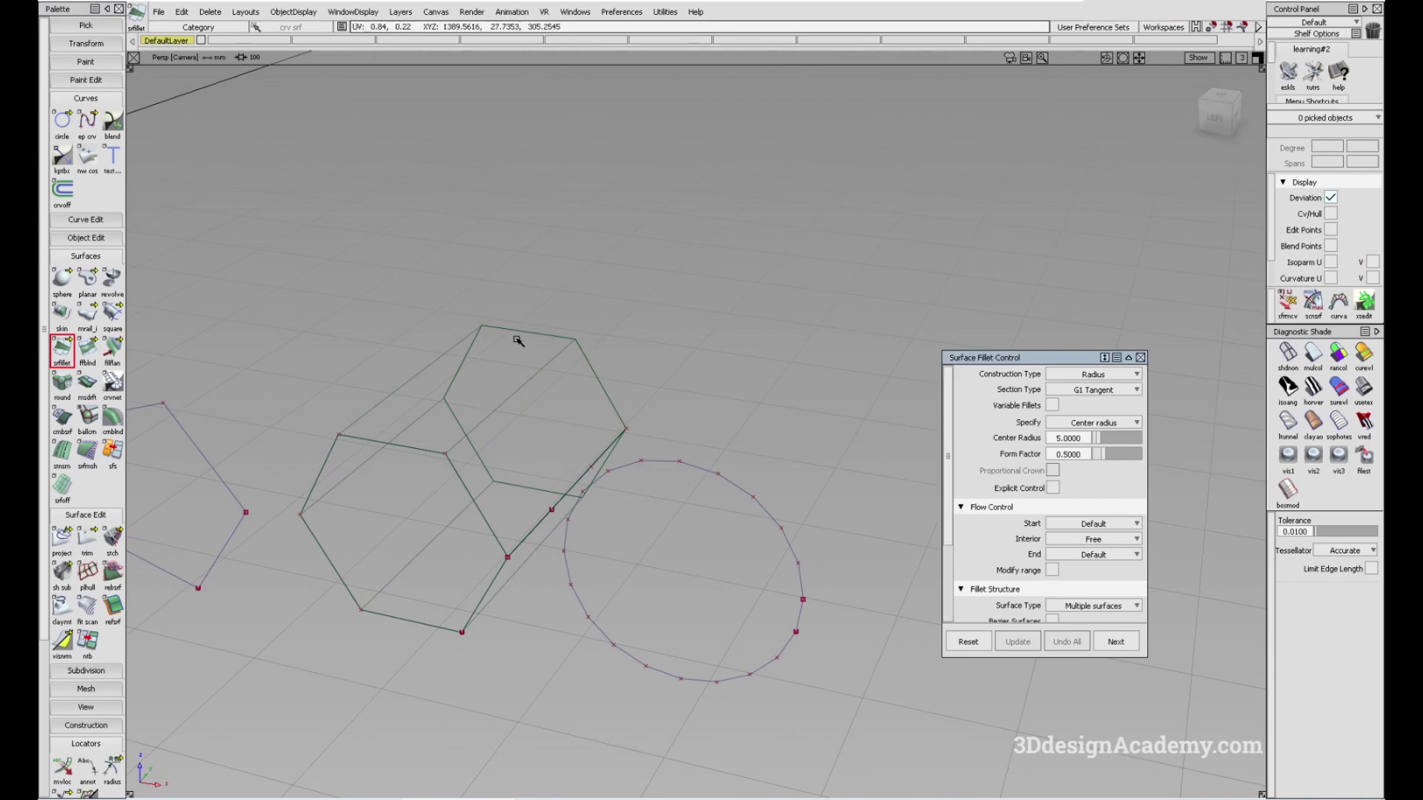
click(566, 361)
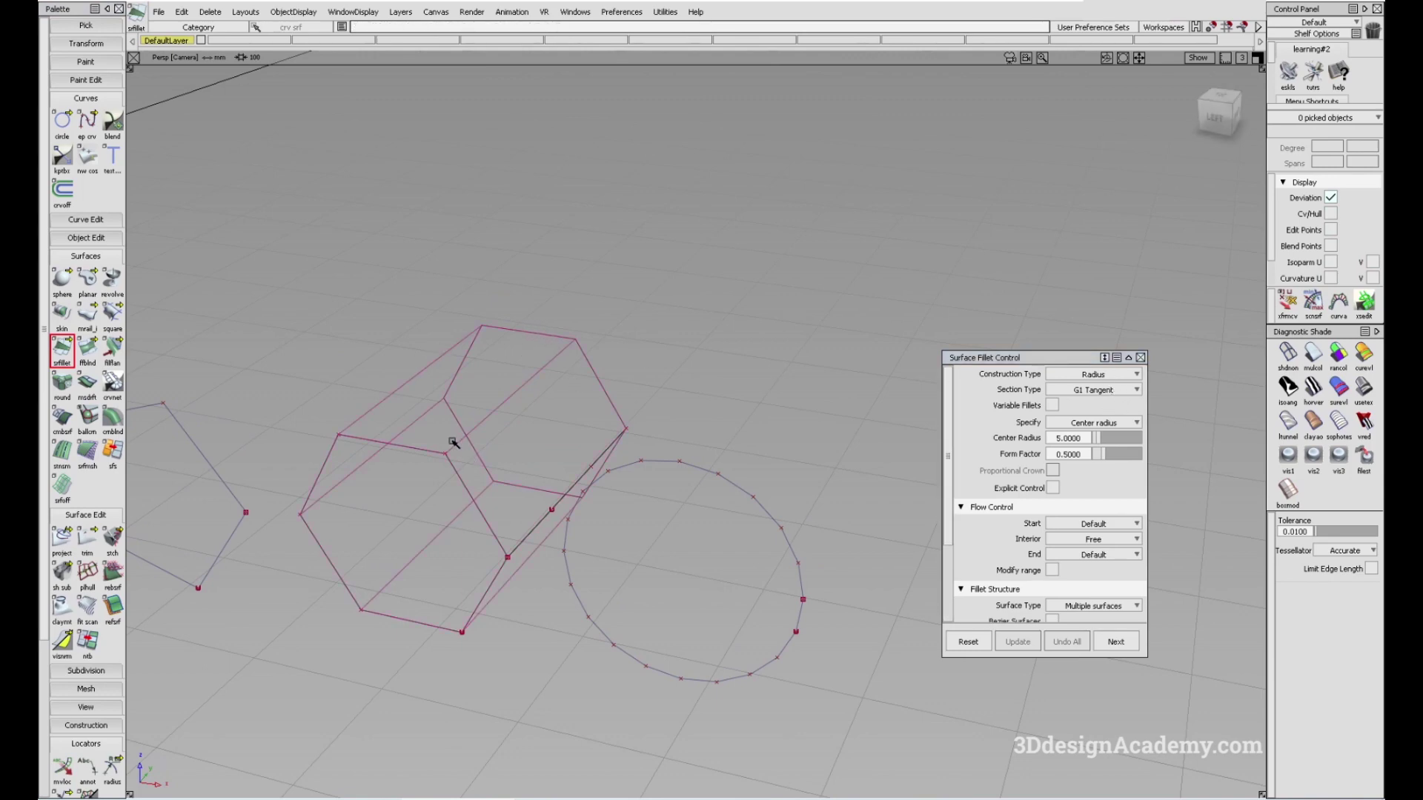
alt+shift+drag(630, 555, 574, 575)
Delete the one-piece monorail surface swept from the hexagonal curve.
ctrl+shift+drag(551, 275, 553, 408)
click(551, 392)
alt+shift+drag(556, 393, 636, 375)
key(Delete)
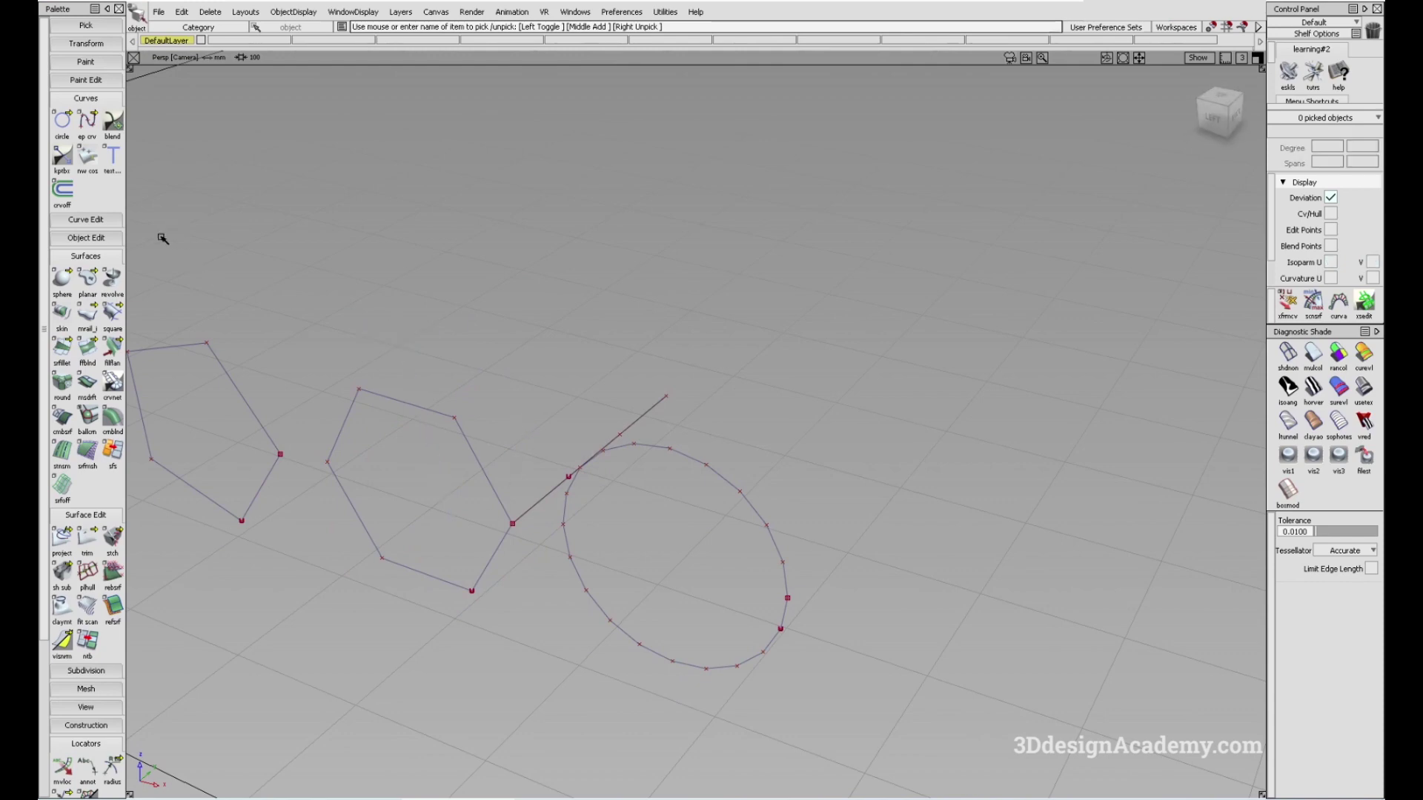
Build a multi-surface draft along the Y vector from the hexagonal curve and discard it.
click(86, 385)
click(472, 460)
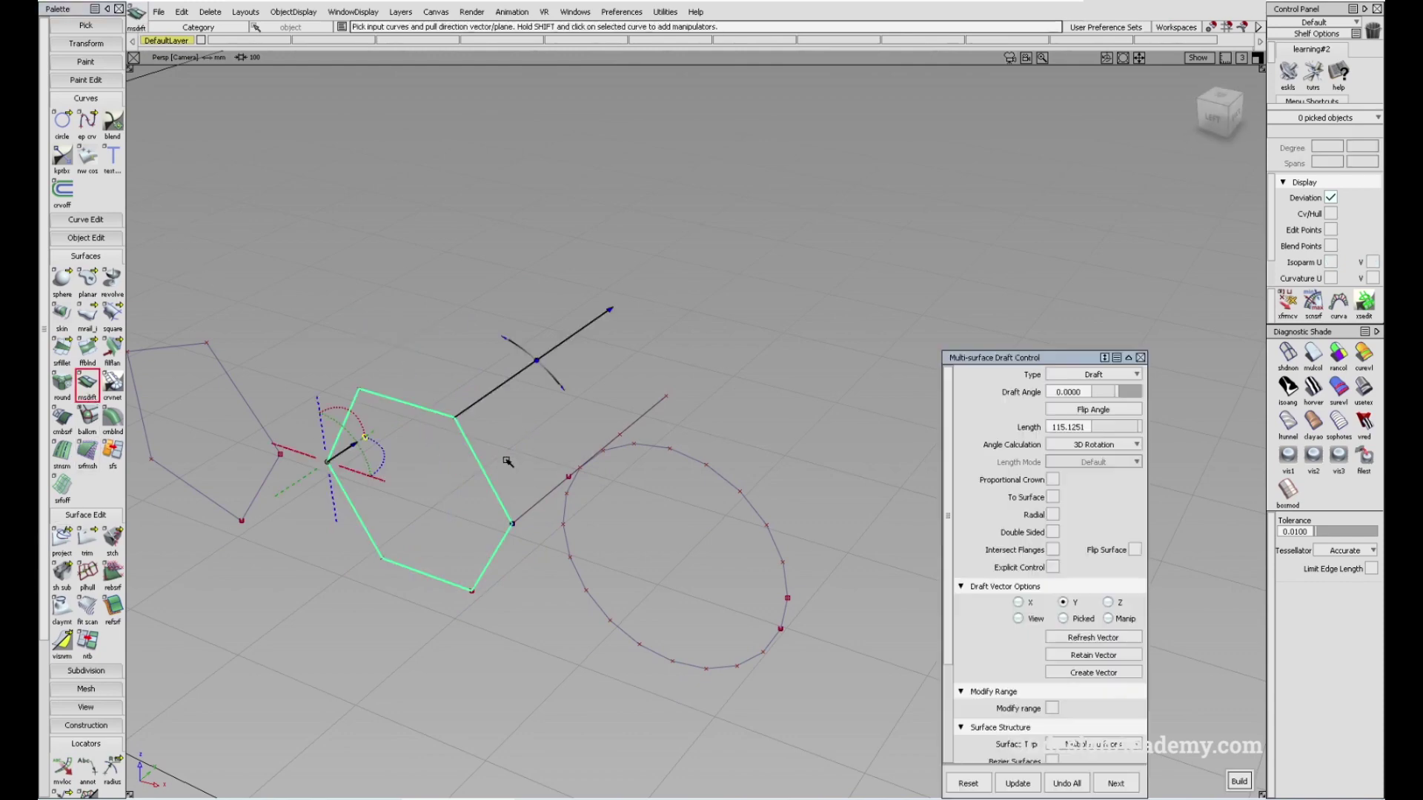
alt+shift+drag(564, 448, 608, 457)
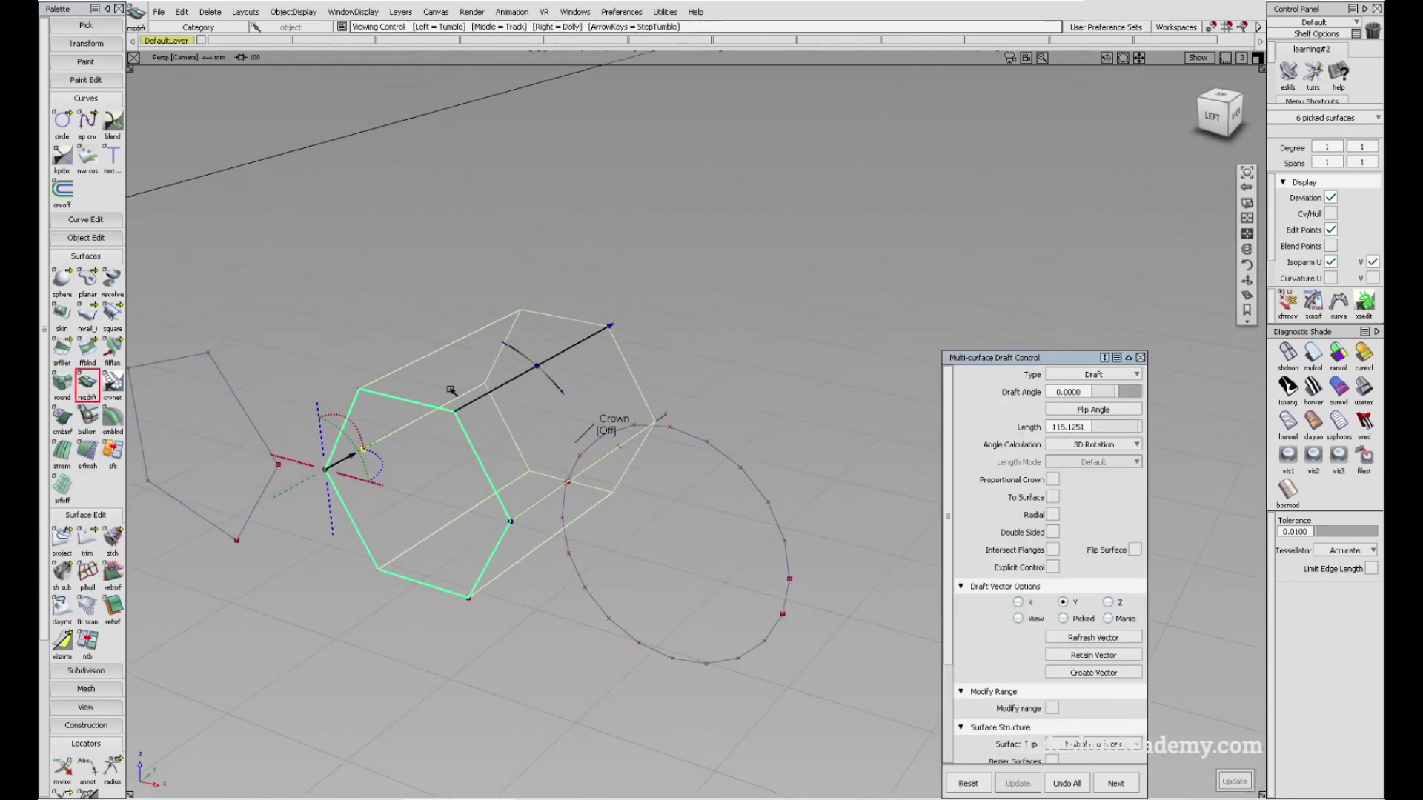
alt+shift+drag(435, 483, 471, 469)
key(Delete)
key(ctrl+z)
Trace the hexagon's top edge and the edge joining it to the straight rail with separate edit-point curves snapped to the corners.
click(87, 120)
alt+shift+drag(506, 559, 593, 510)
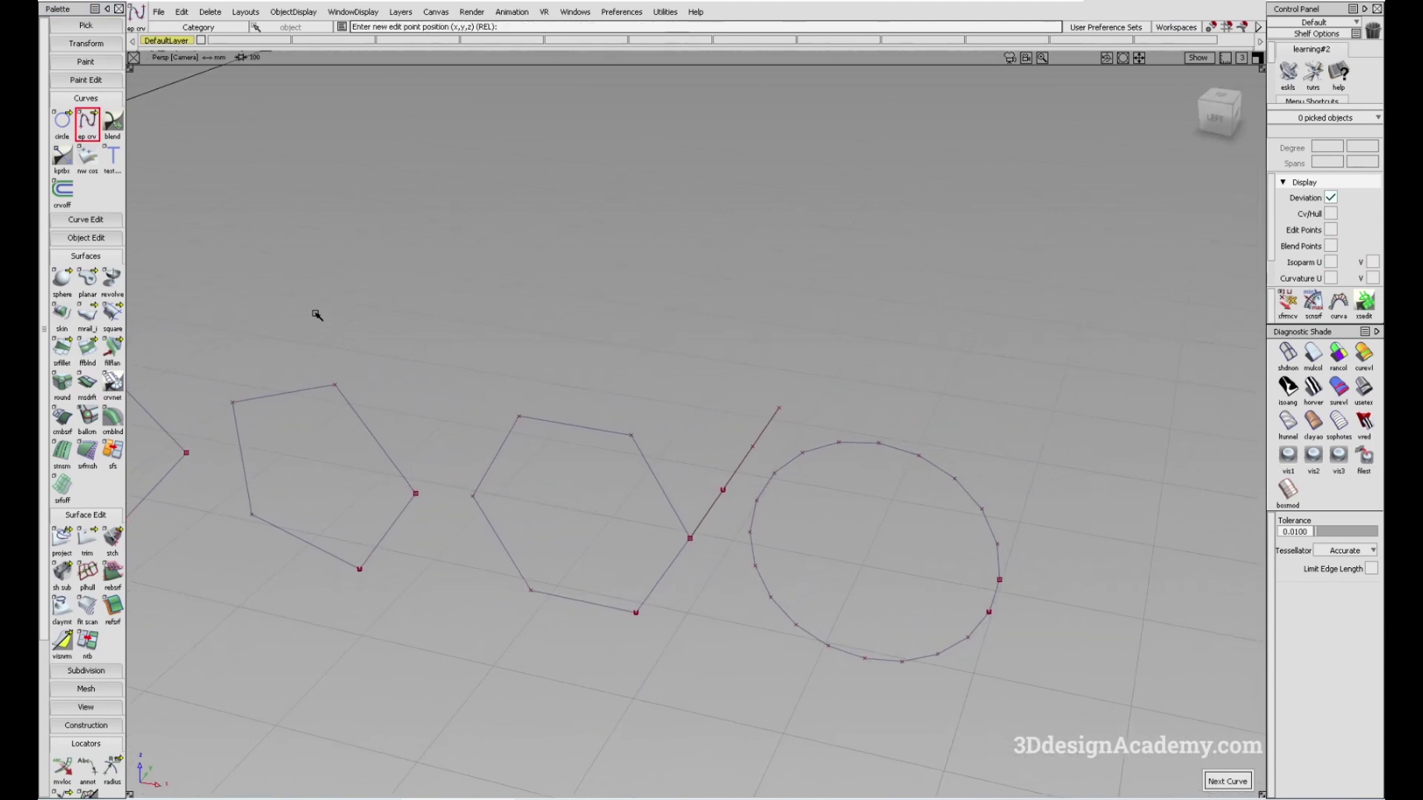
click(645, 421)
click(688, 540)
ctrl+shift+drag(605, 471, 605, 382)
click(632, 434)
click(522, 418)
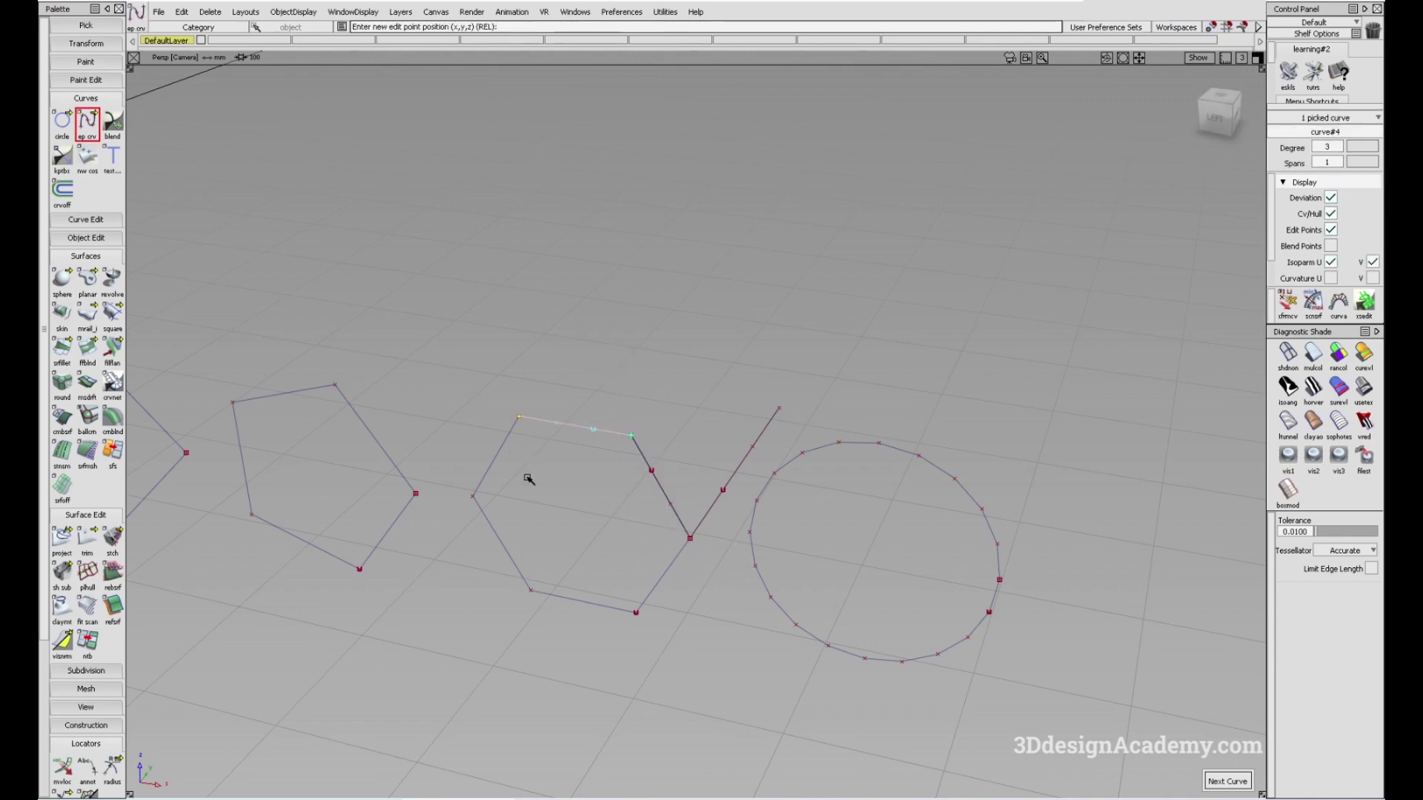
Trace the hexagon's remaining four edges with separate straight edit-point curves snapped to its corners.
click(473, 495)
click(530, 590)
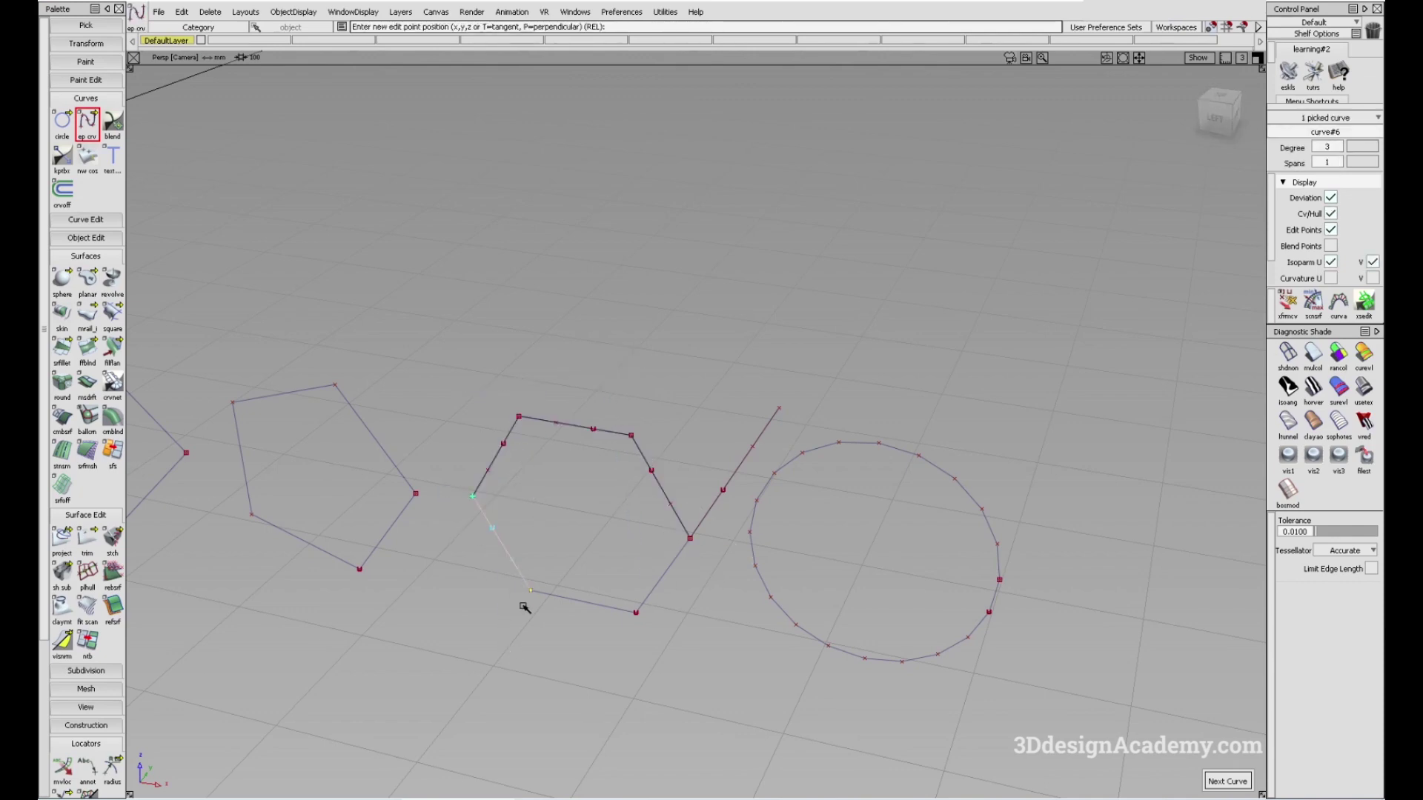
click(636, 612)
click(689, 540)
Pick the original hexagonal degree 1 circle instead of the overlapping edge curve and hide it.
ctrl+shift+drag(674, 641, 660, 513)
click(661, 571)
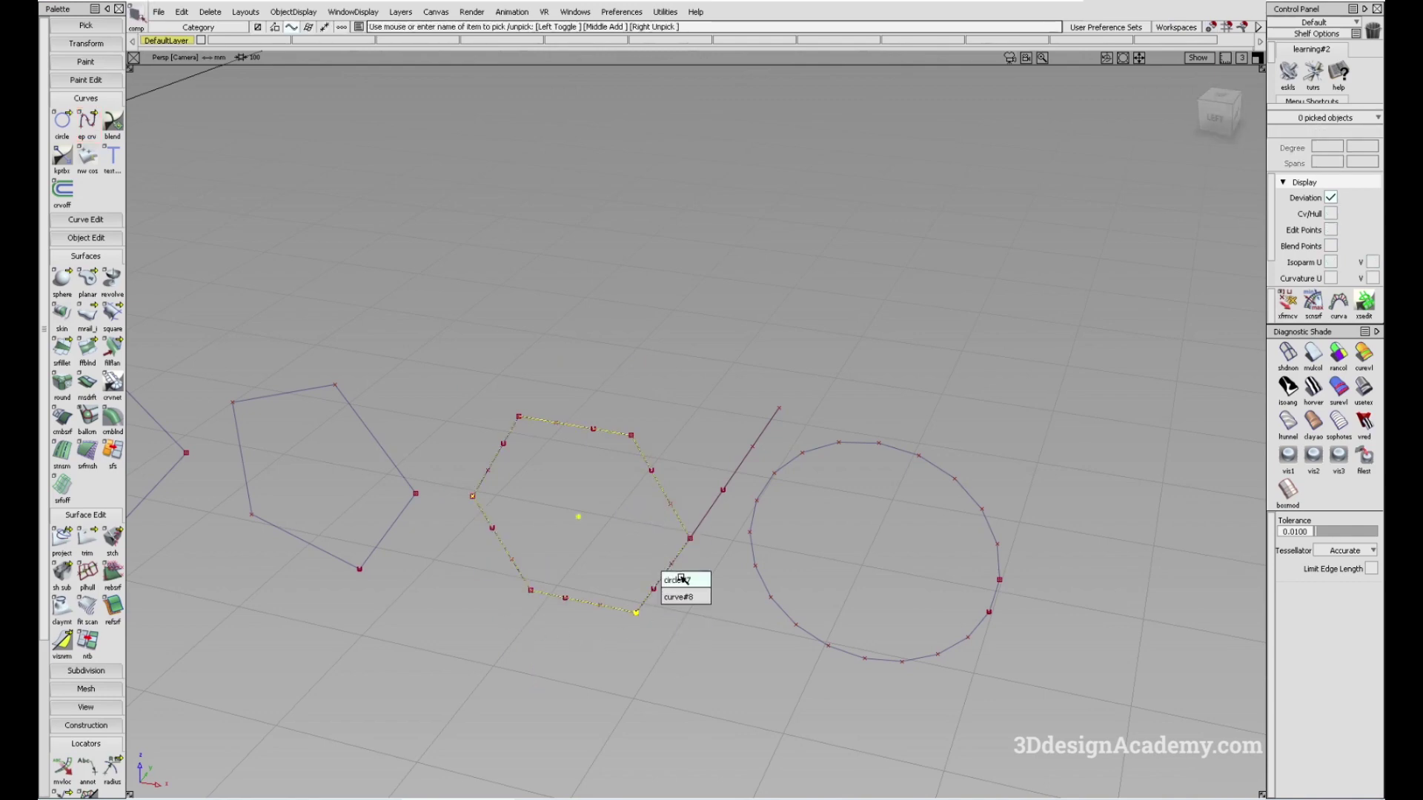
click(680, 580)
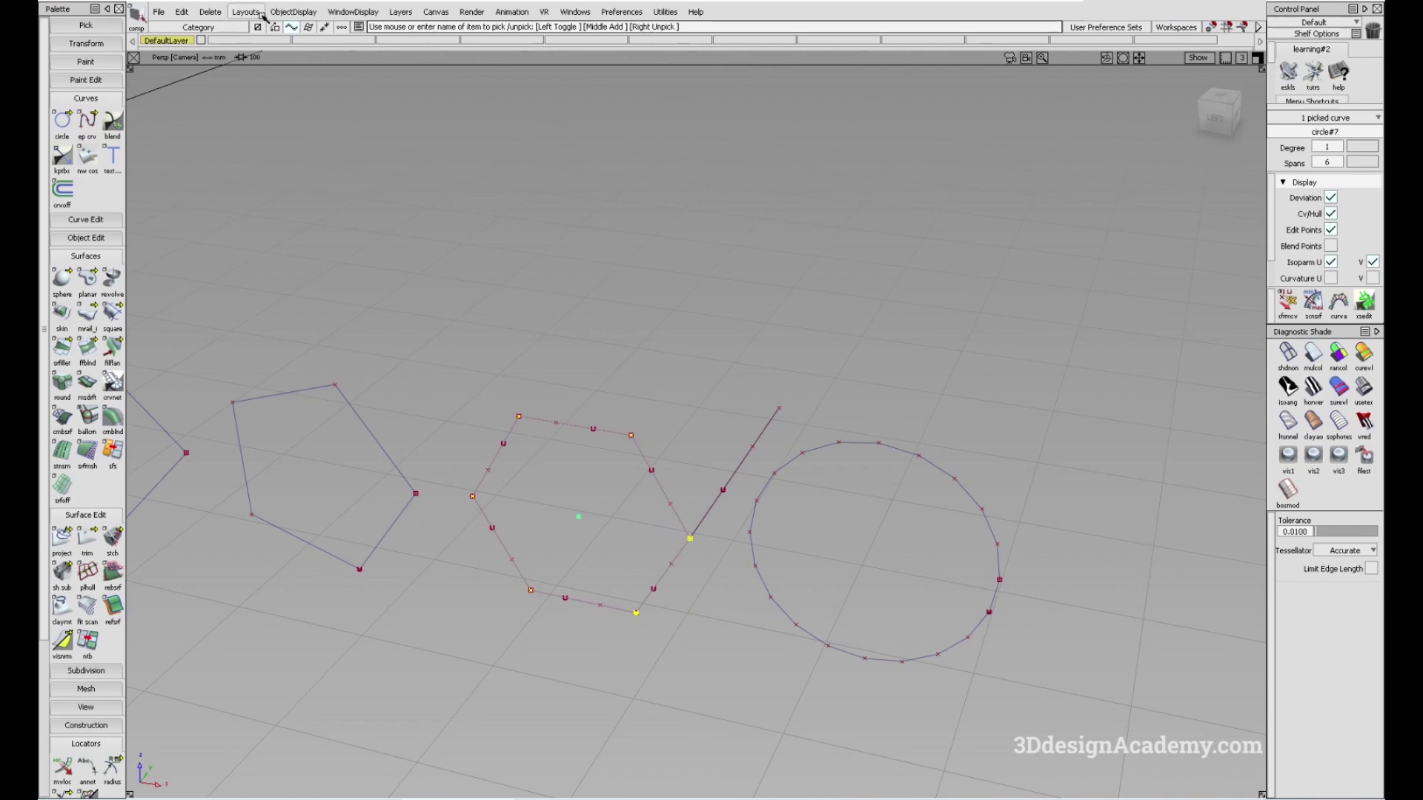
click(290, 13)
click(300, 63)
Build separate monorail surfaces for the hexagon's upper-right and top edges, extending them along the straight curve.
alt+shift+drag(746, 558, 708, 556)
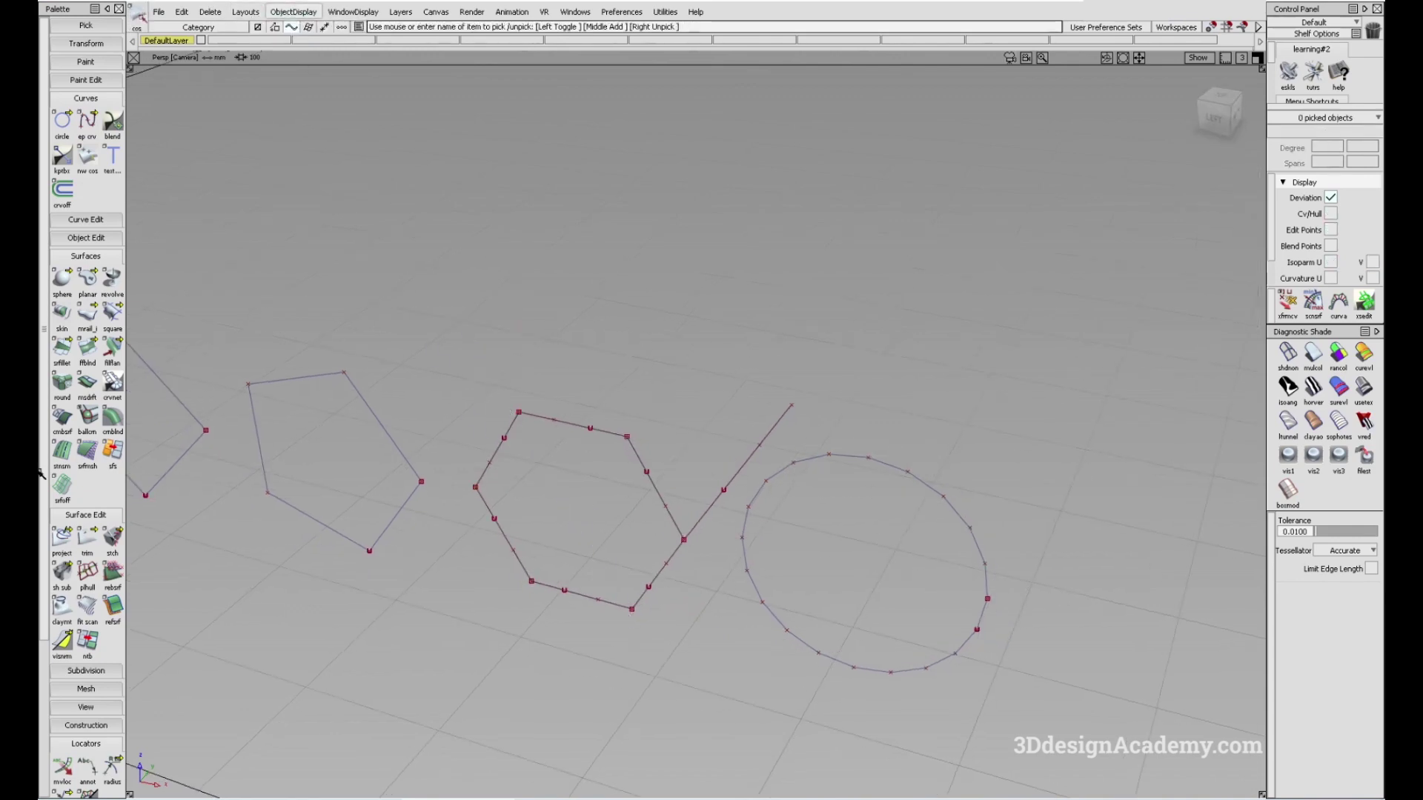
double_click(86, 313)
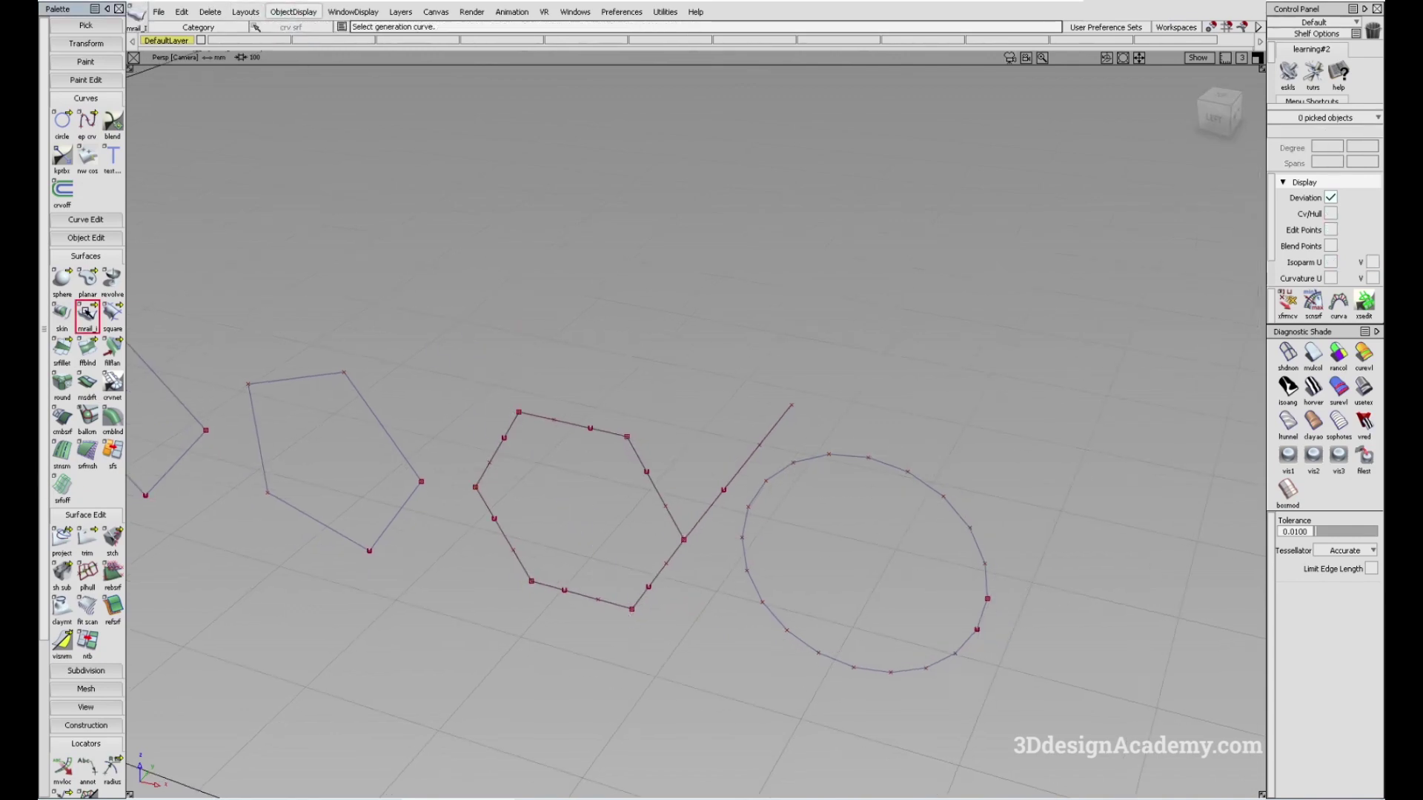
click(703, 514)
click(625, 429)
click(652, 421)
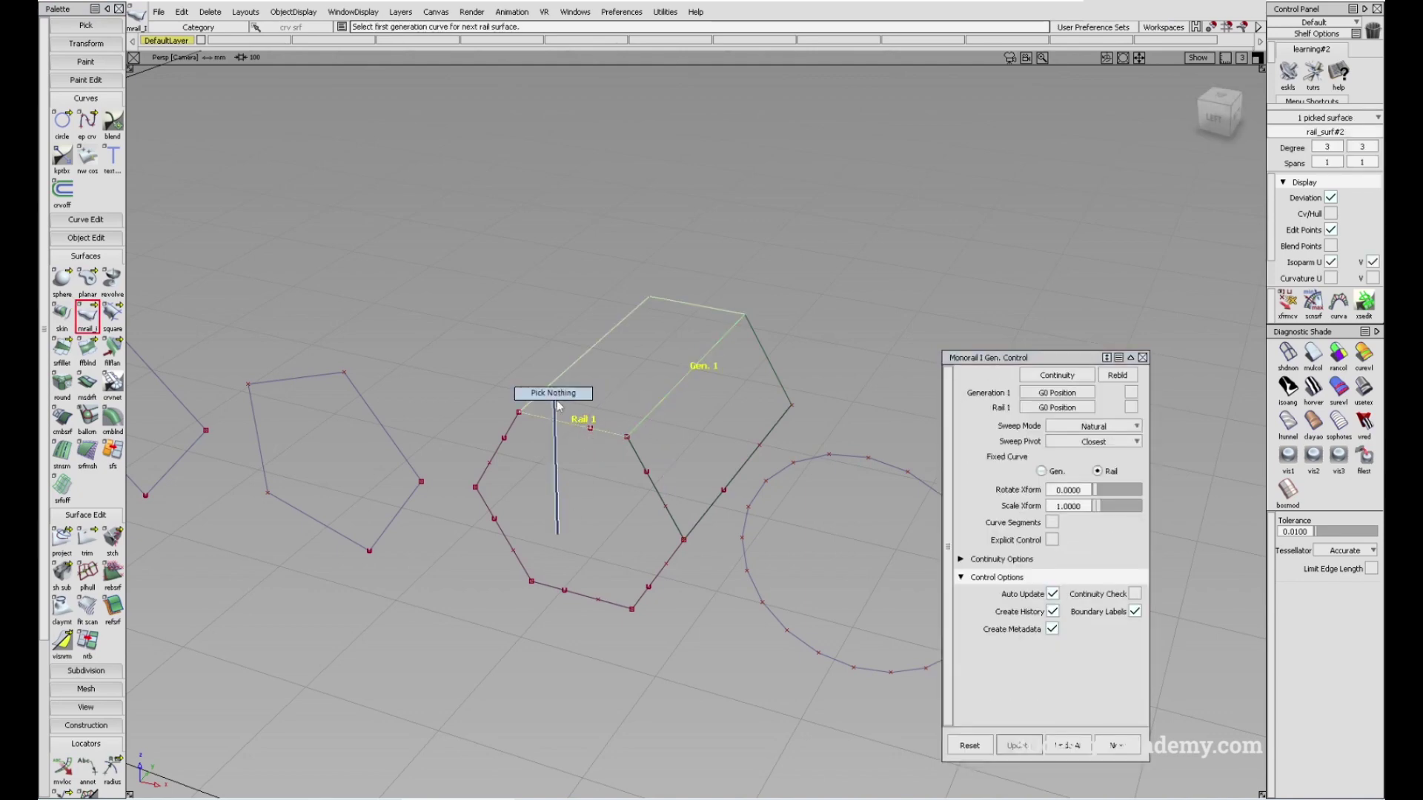
click(555, 395)
Build monorail surfaces along the hexagon's two left edges, using the adjoining surface edges as generation curves.
click(522, 408)
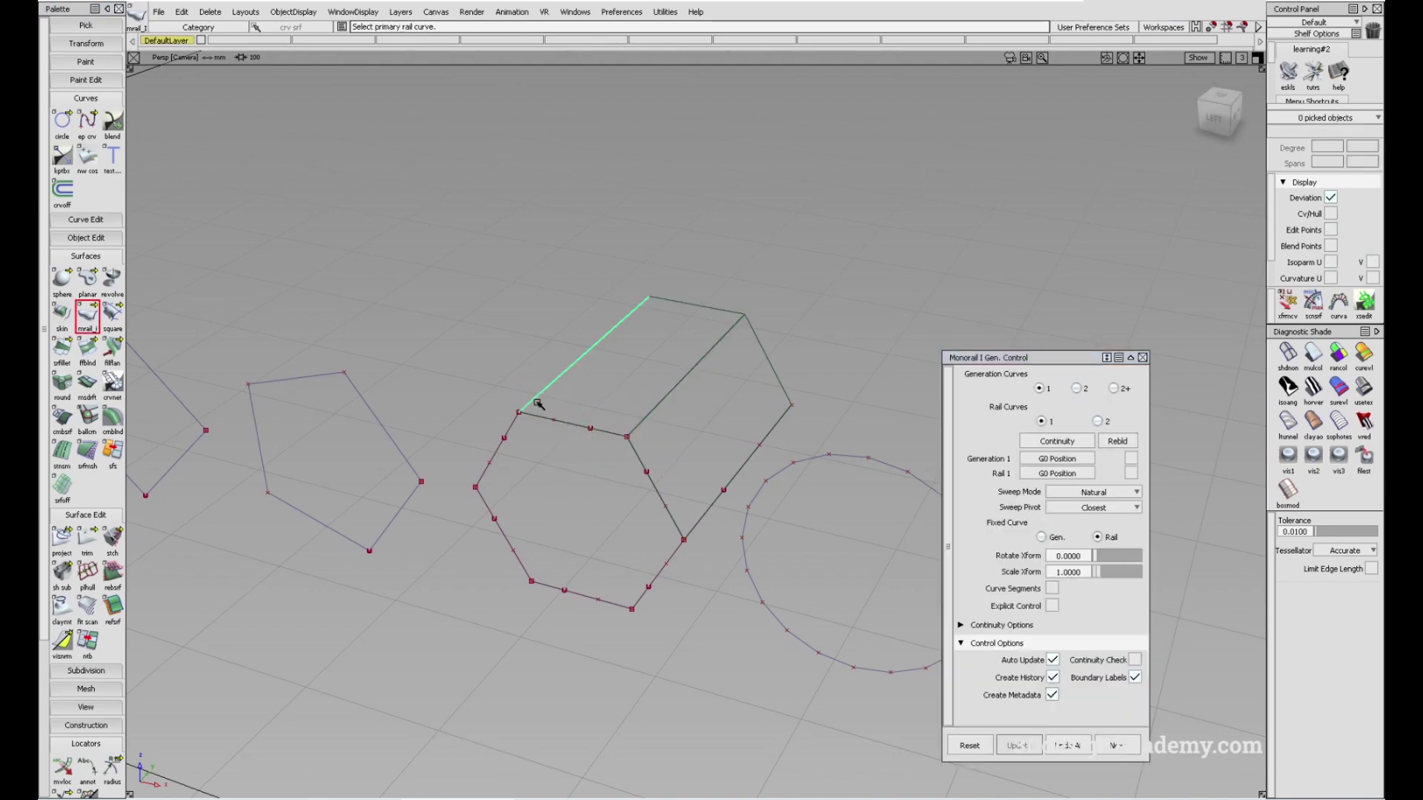
click(506, 438)
alt+shift+drag(535, 521, 510, 518)
click(498, 513)
click(506, 465)
Close the hexagonal tube with monorail surfaces along its bottom and lower-right edges.
ctrl+shift+drag(578, 631, 578, 535)
click(580, 535)
click(593, 599)
click(680, 559)
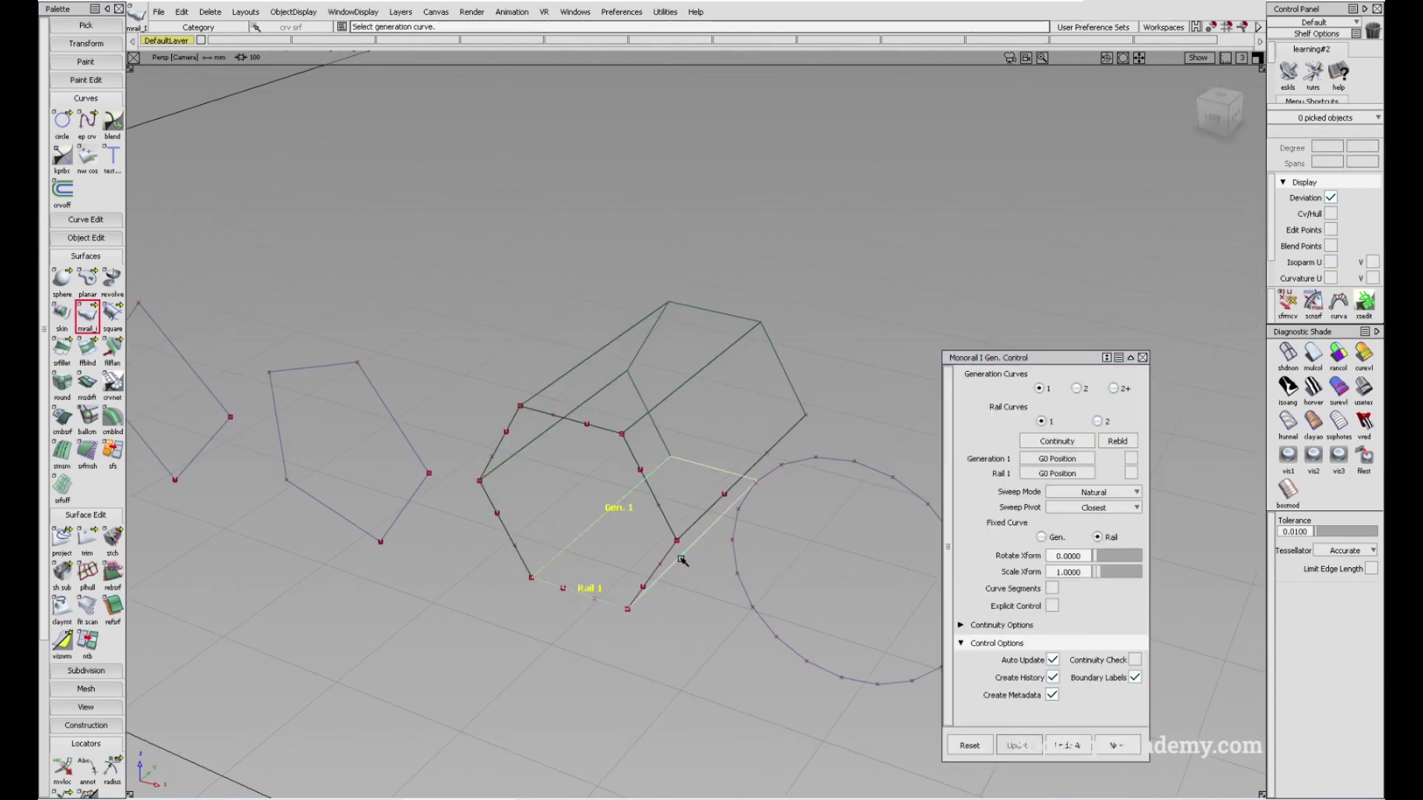
click(662, 559)
ctrl+shift+drag(703, 634, 703, 540)
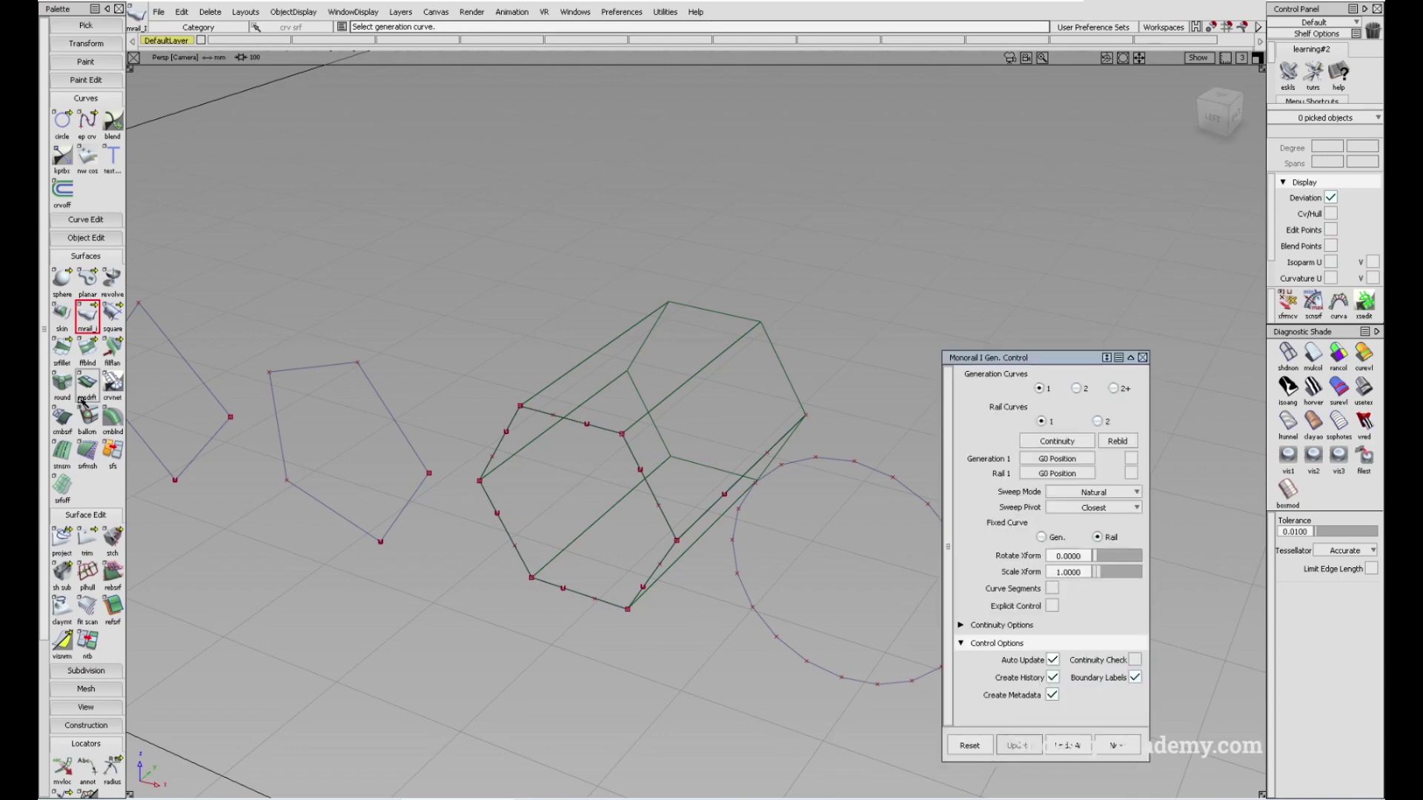
Fillet the tube's top and upper-right faces using Chord construction, G2 Curvature, chordal length 30 and form factor 1.
click(61, 359)
click(1095, 377)
click(1094, 392)
click(1095, 390)
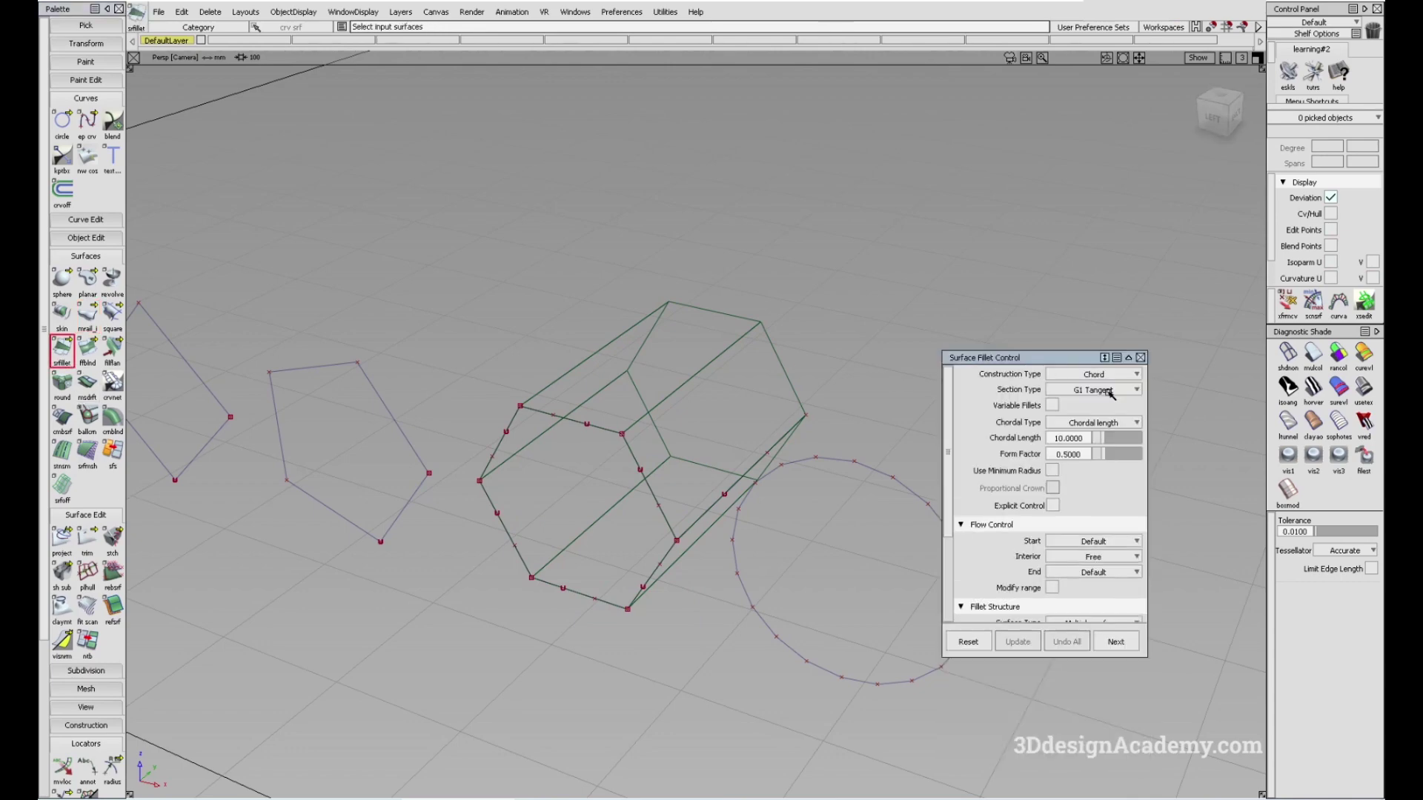
click(1100, 432)
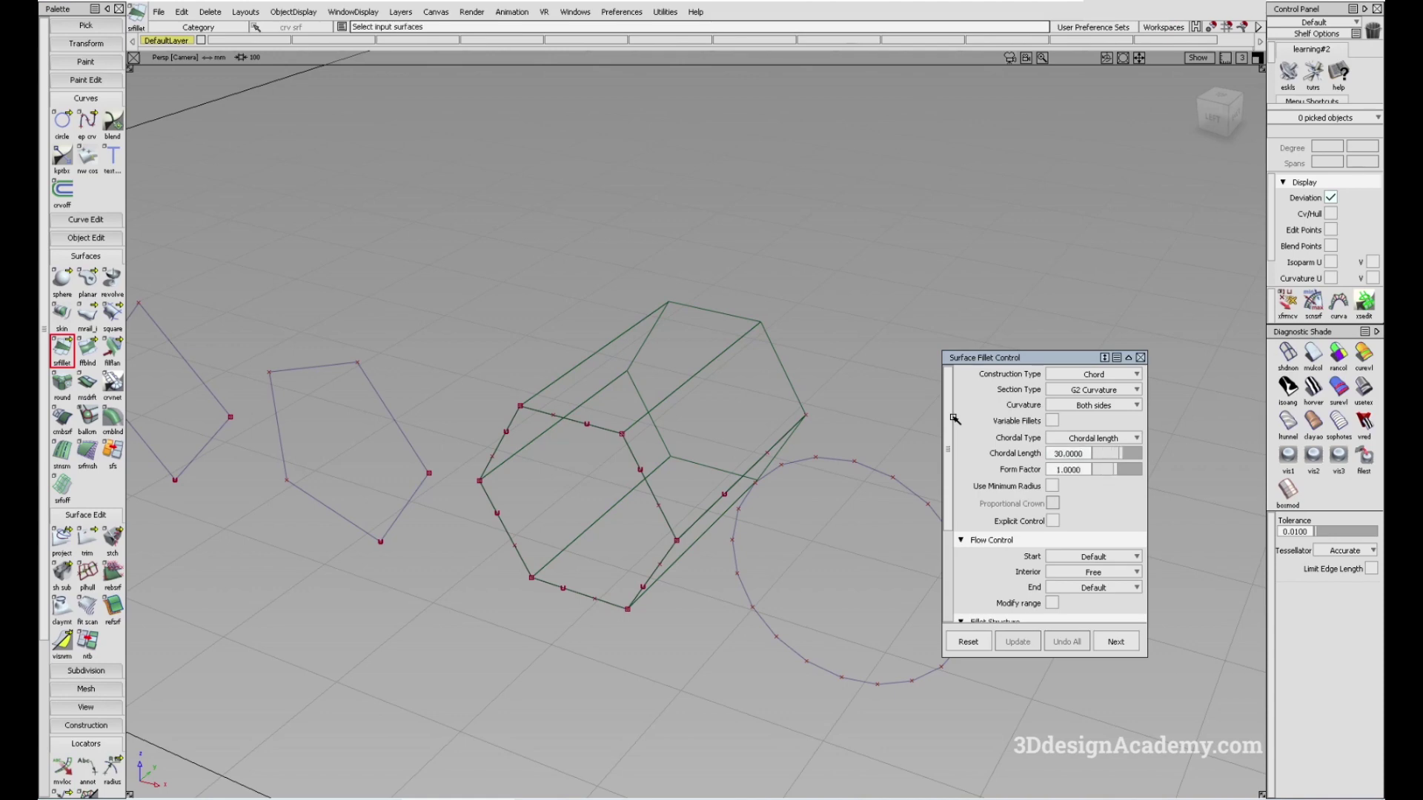
click(746, 365)
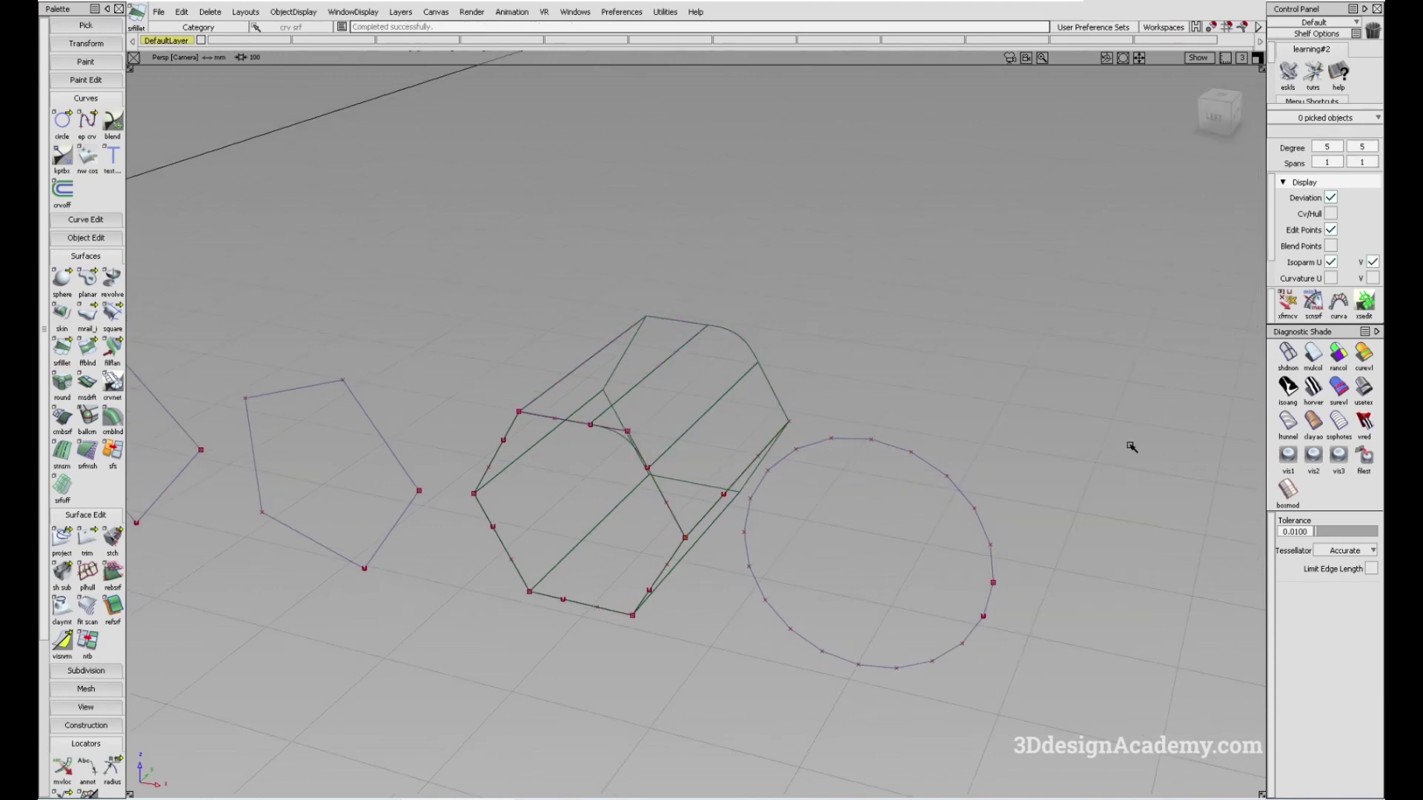
Shade the filleted hexagonal tube with multi-color diagnostic shading and examine the fillet from several angles.
click(1312, 354)
alt+shift+drag(558, 474, 625, 546)
mouse_move(678, 592)
alt+shift+mouse_down()
mouse_move(608, 517)
mouse_move(483, 526)
alt+shift+mouse_up()
alt+shift+drag(624, 533, 586, 596)
alt+shift+right_drag(586, 595, 558, 560)
alt+shift+middle_drag(557, 560, 576, 520)
alt+shift+drag(717, 492, 439, 452)
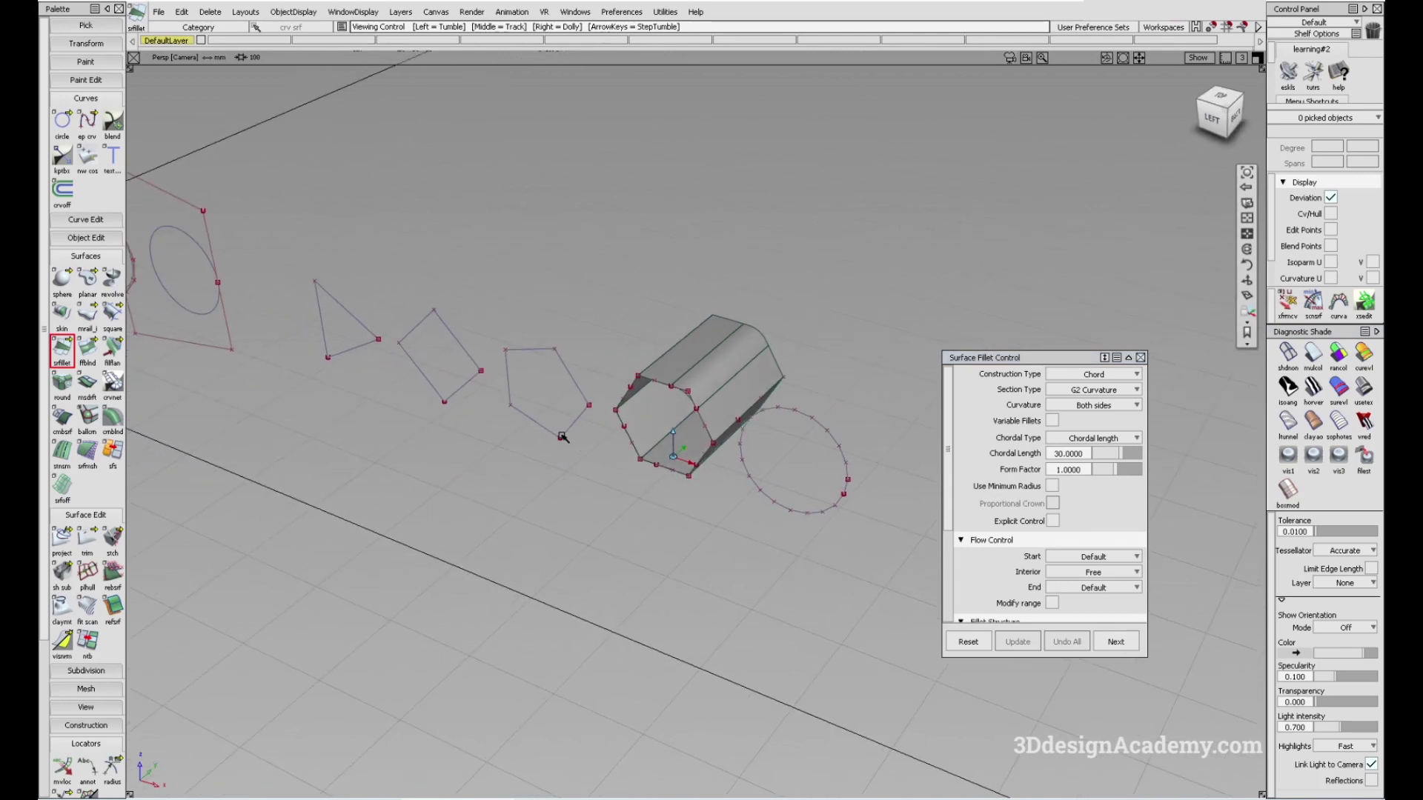
alt+shift+drag(717, 449, 678, 425)
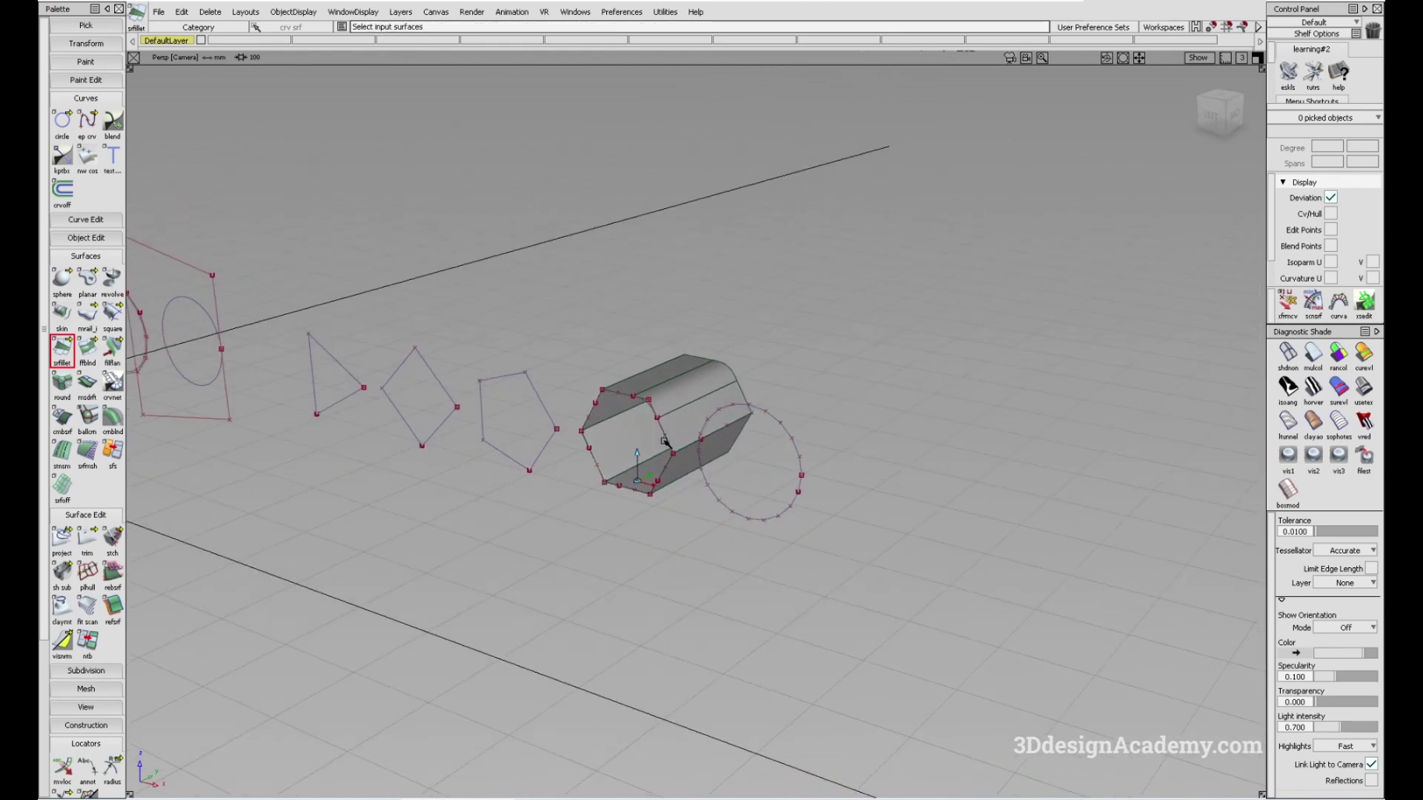
click(656, 411)
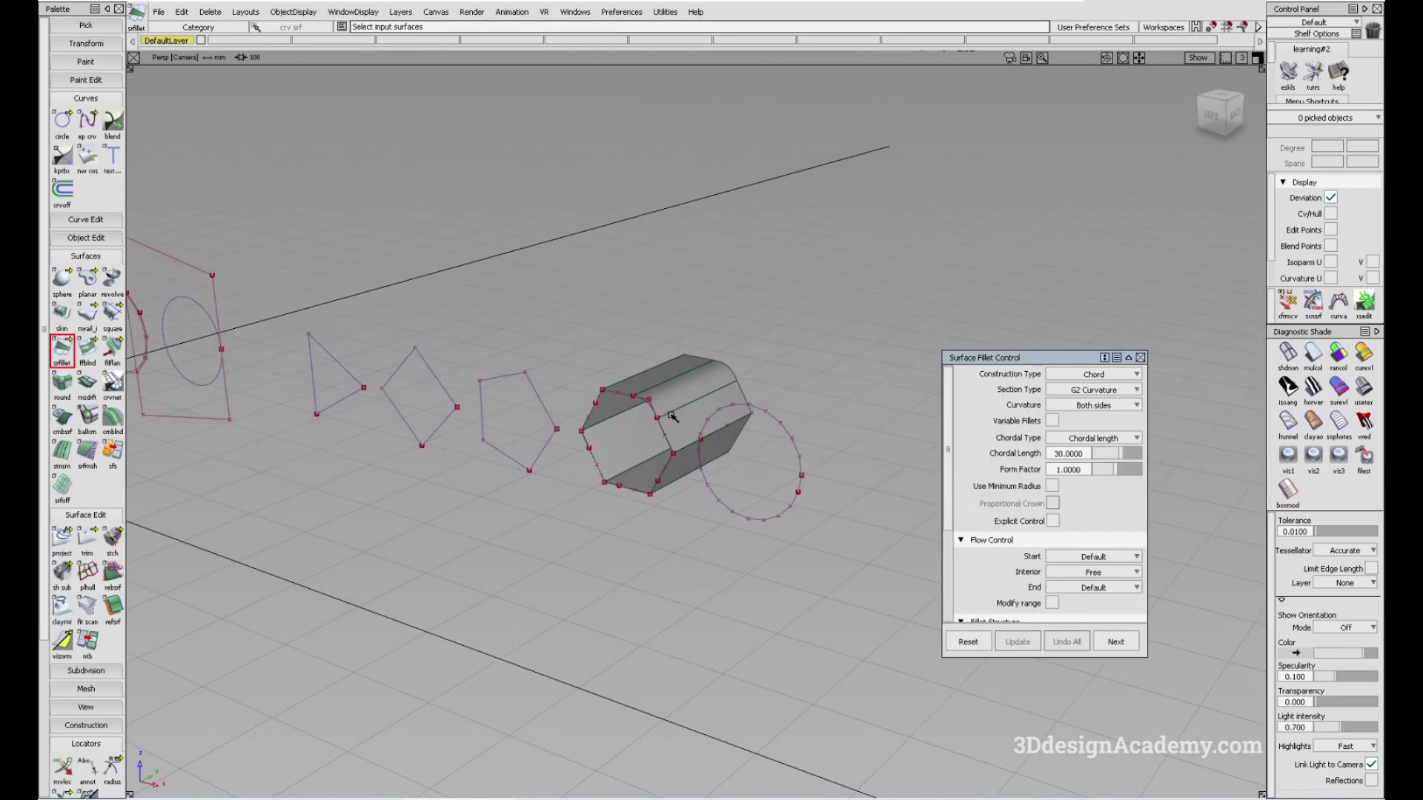